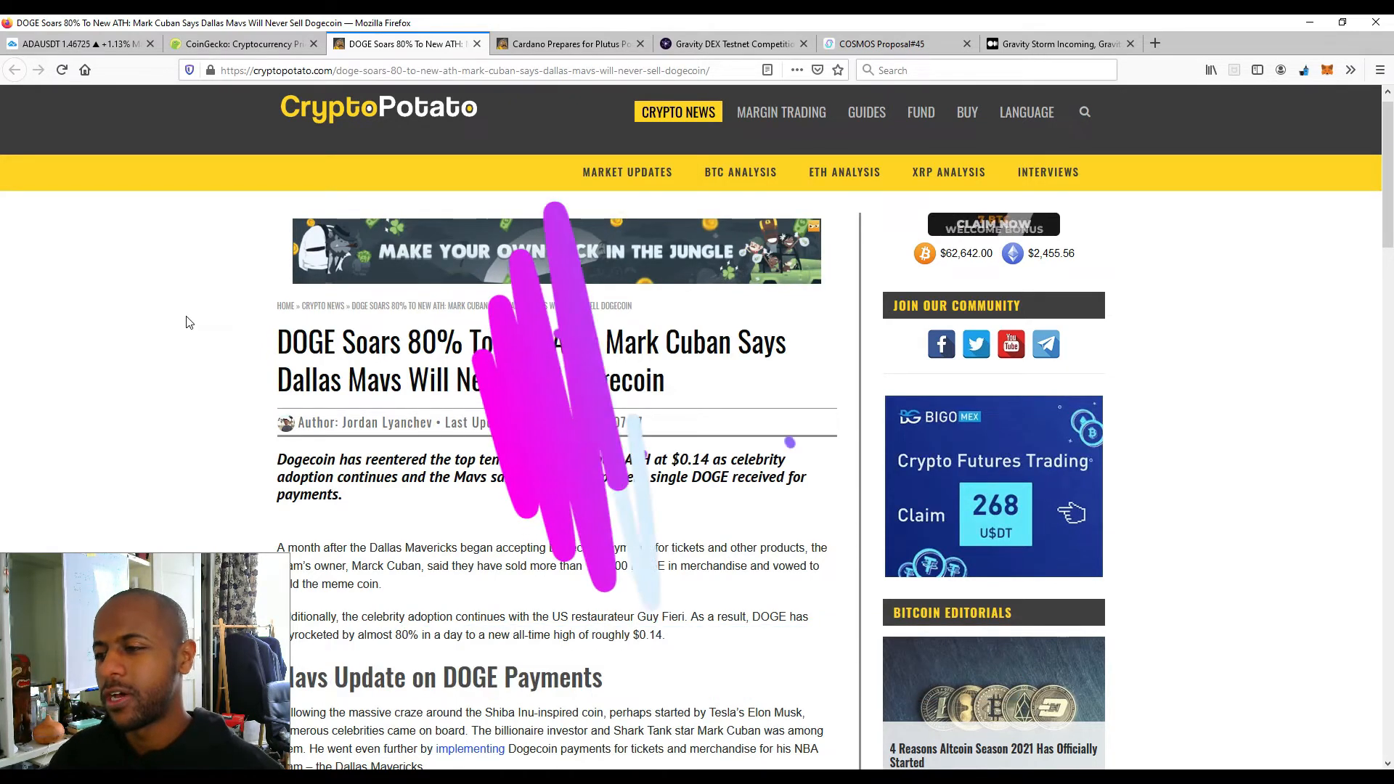
# Start autoscrolling down the CryptoPotato article on DOGE soaring 80% to a new all-time high.
pyautogui.middleClick(197, 365)
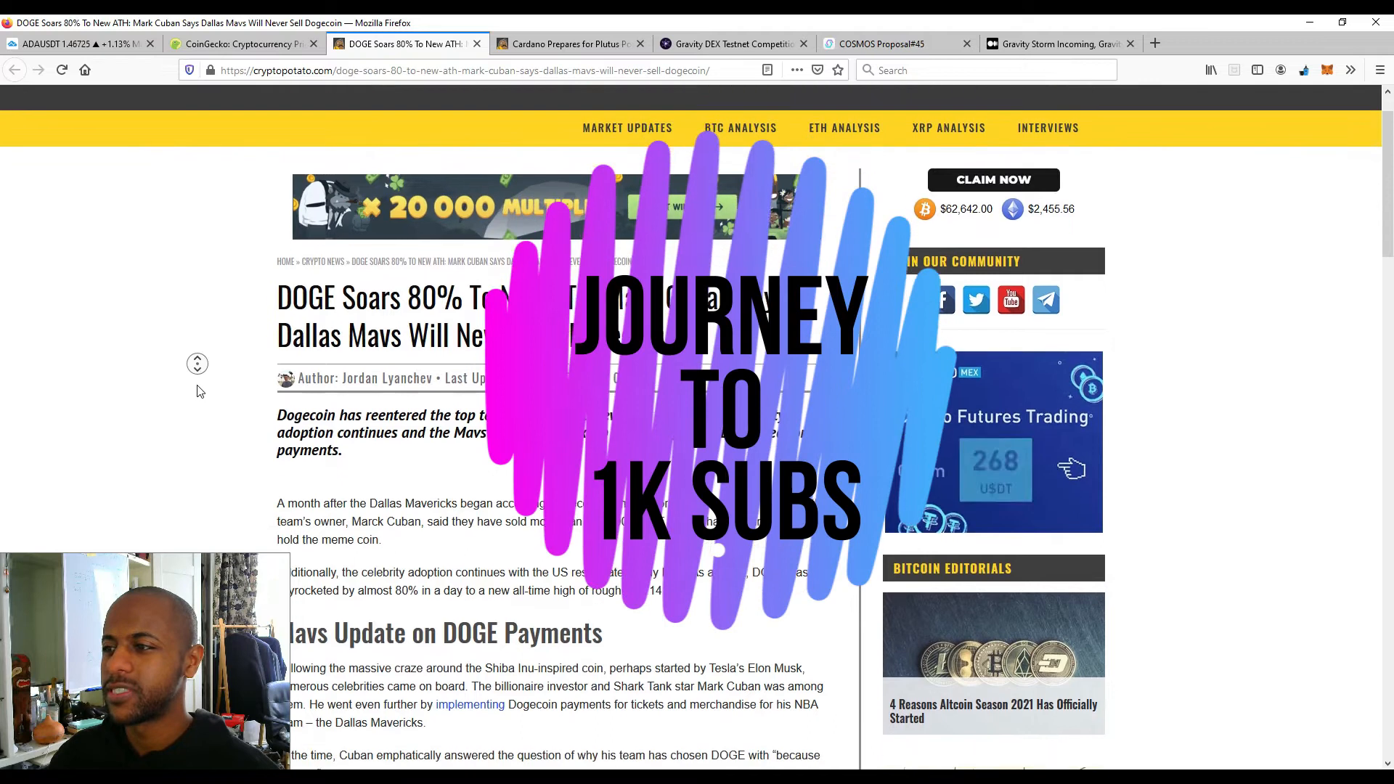
pyautogui.click(200, 391)
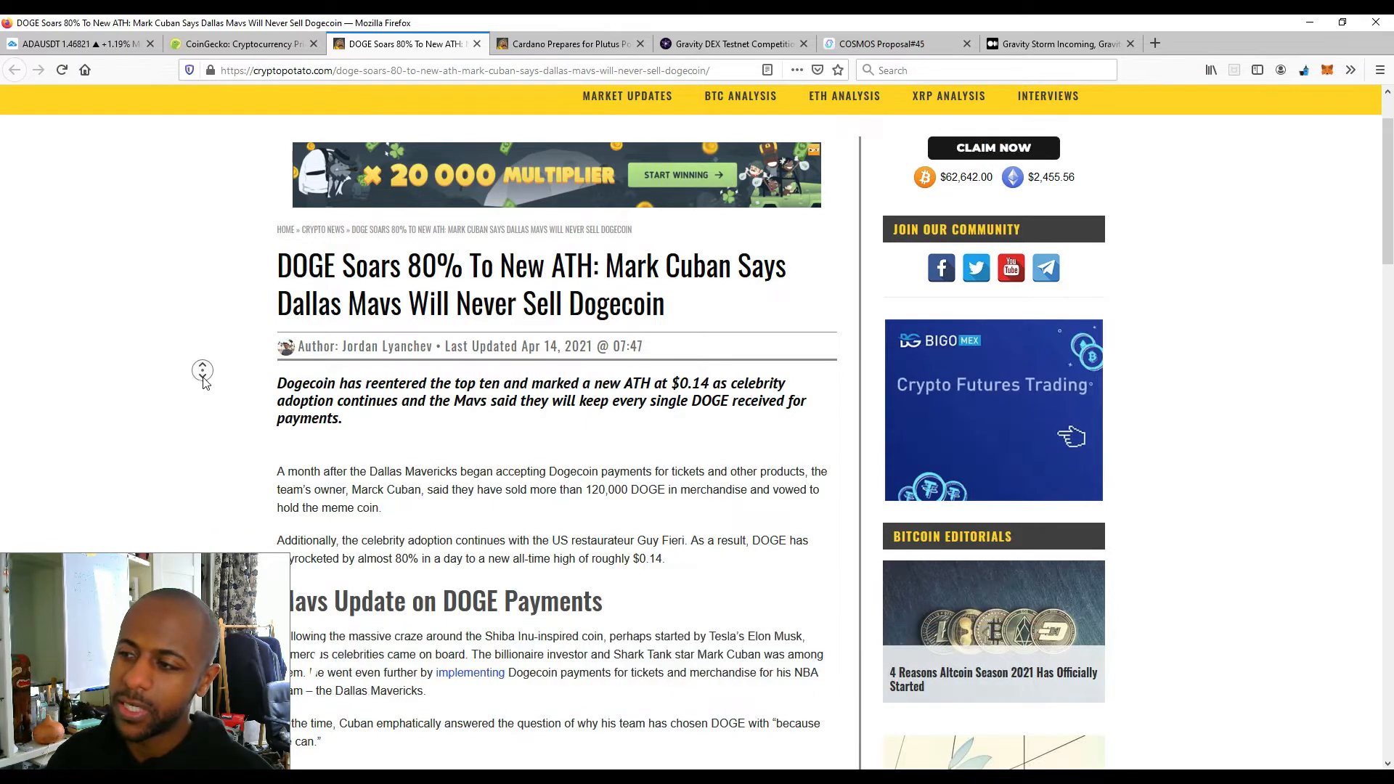
pyautogui.scroll(-3, 202, 377)
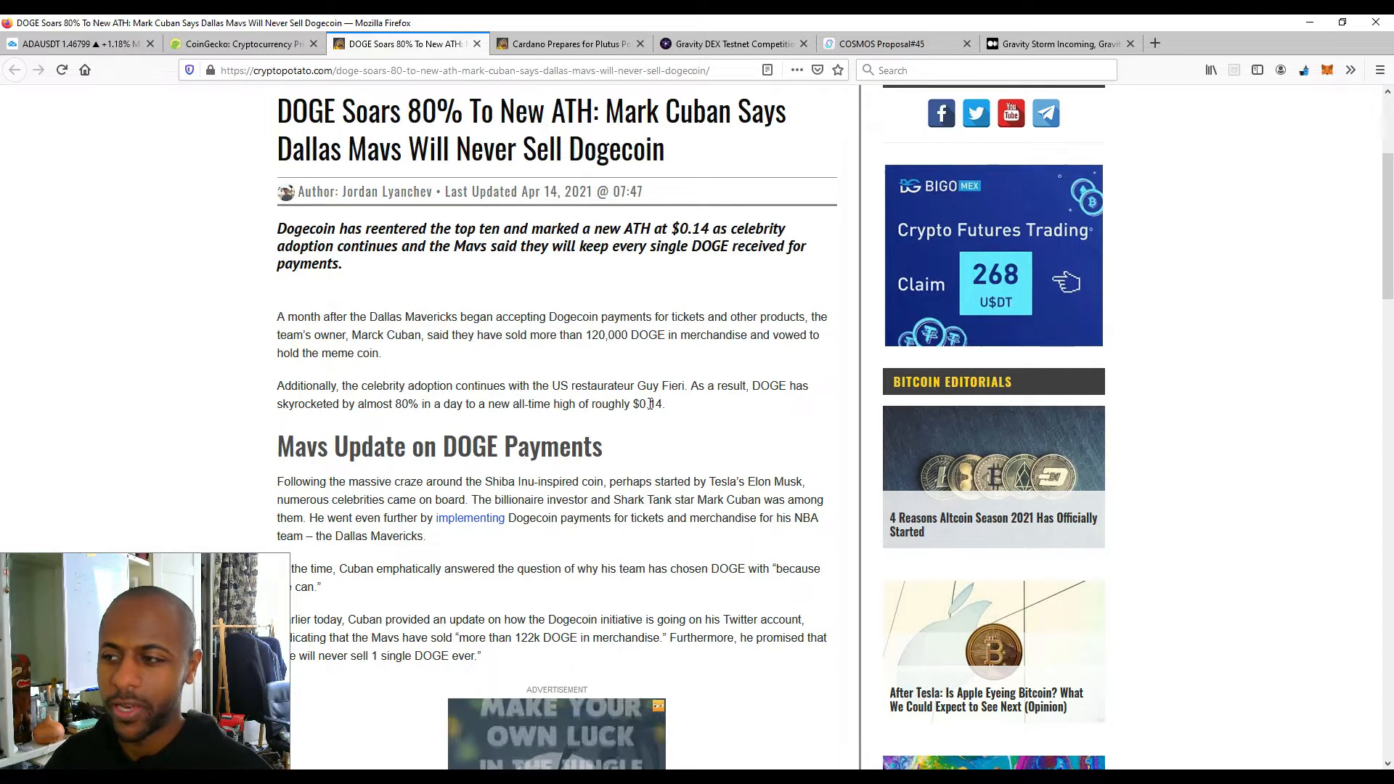
pyautogui.scroll(-3, 424, 282)
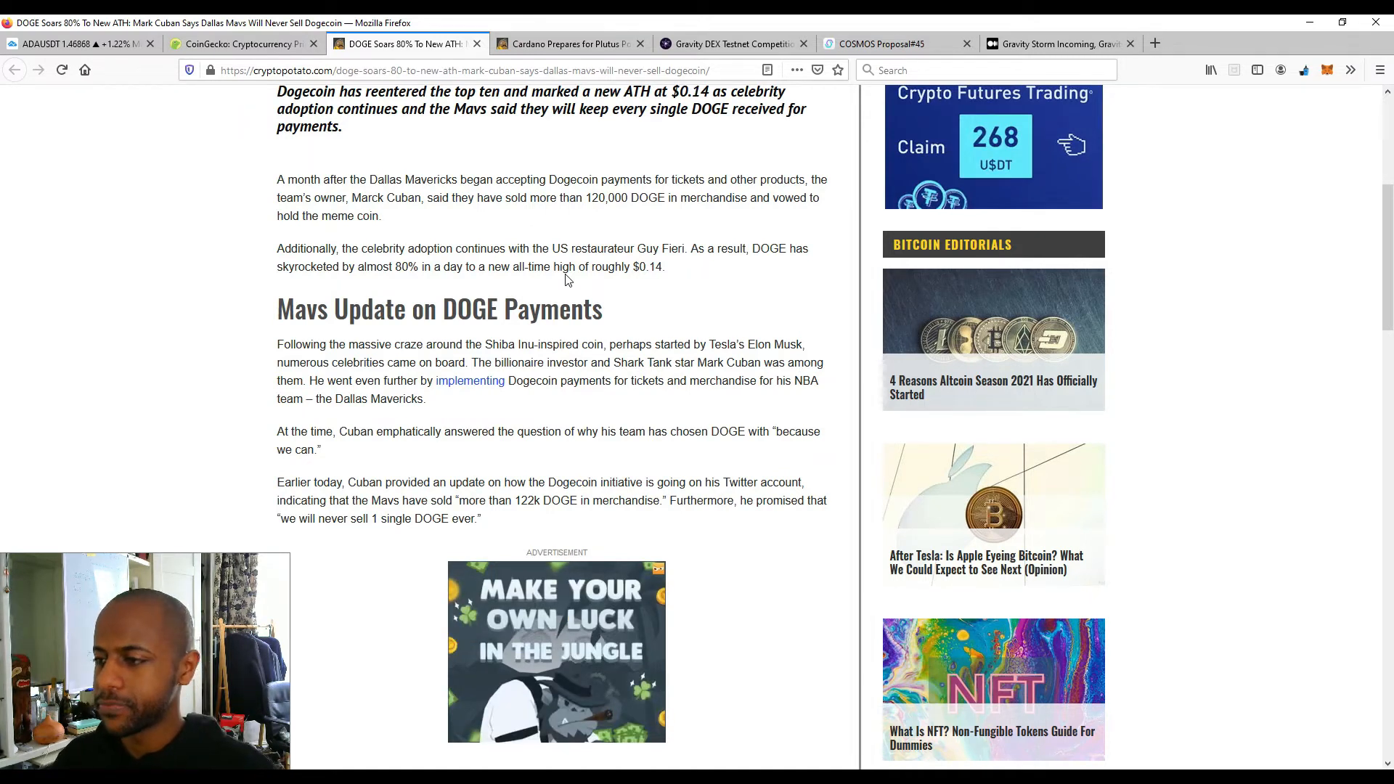
pyautogui.scroll(3, 325, 422)
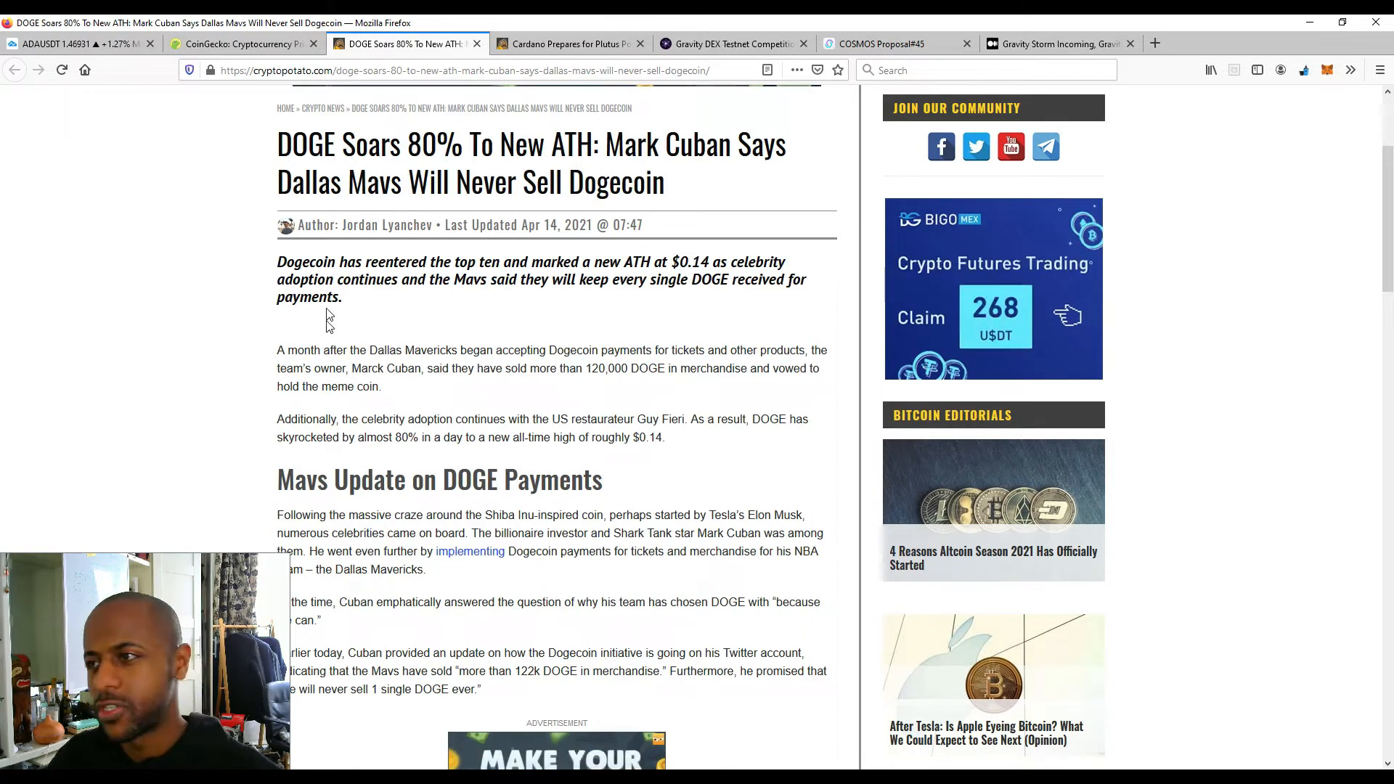
# Switch to the Cardano Plutus smart contracts article and autoscroll down to the Alonzo upgrade section.
pyautogui.click(547, 49)
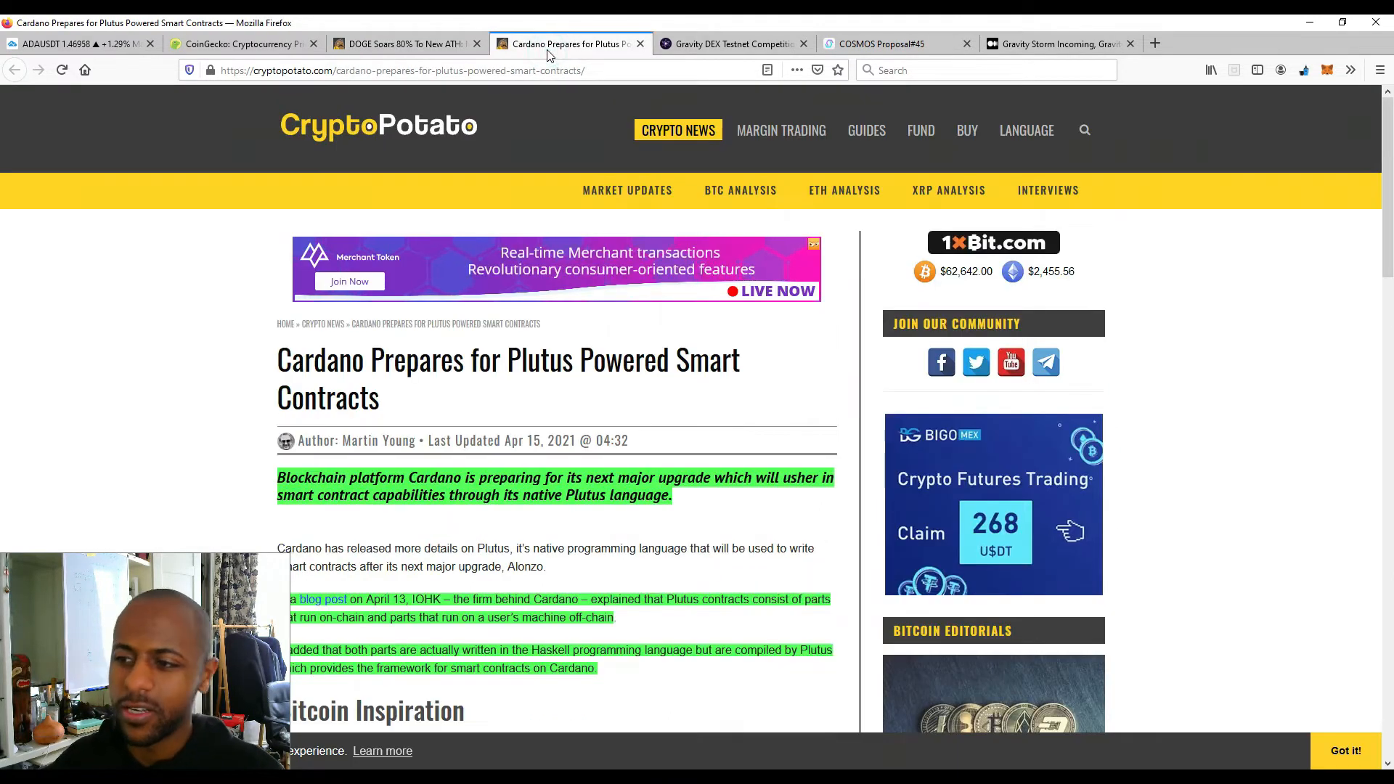
pyautogui.scroll(-3, 211, 372)
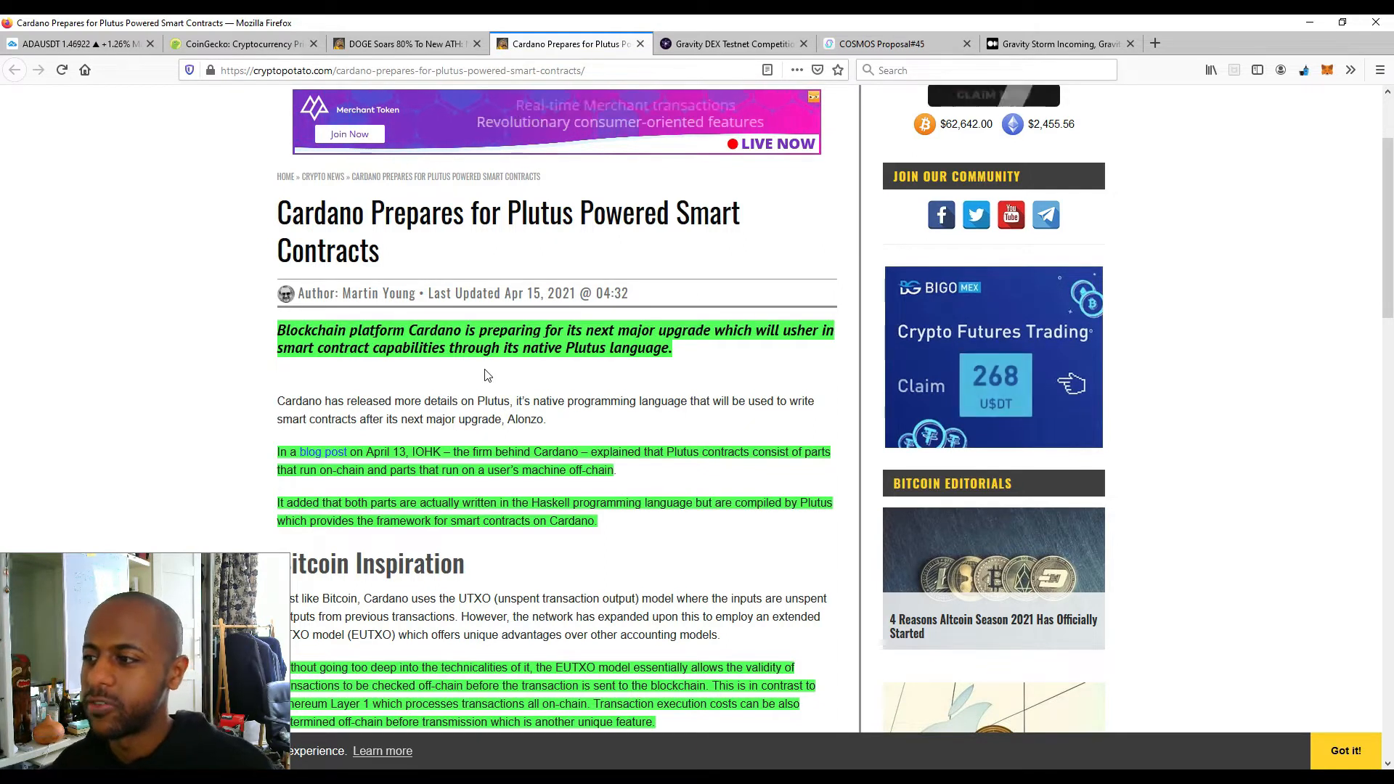
pyautogui.scroll(-1, 155, 388)
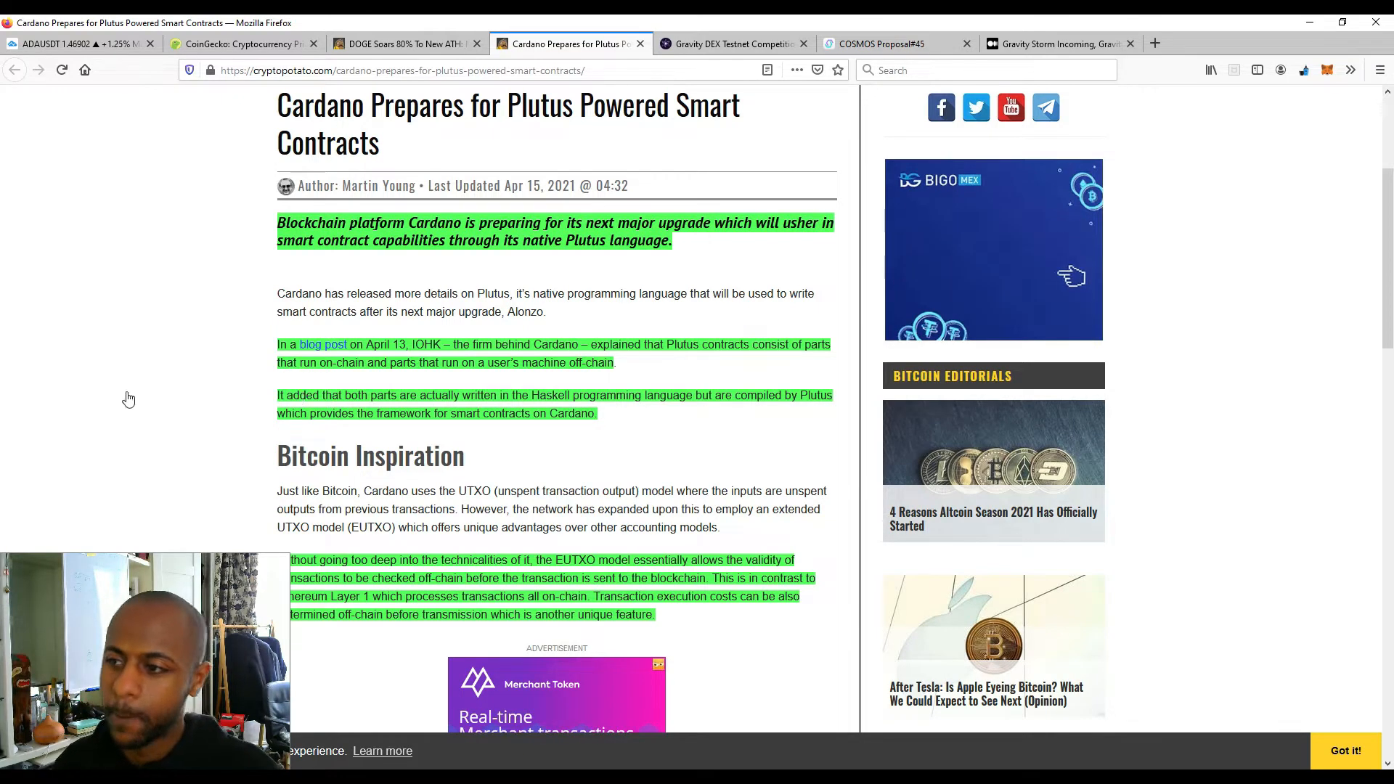
pyautogui.scroll(-2, 123, 413)
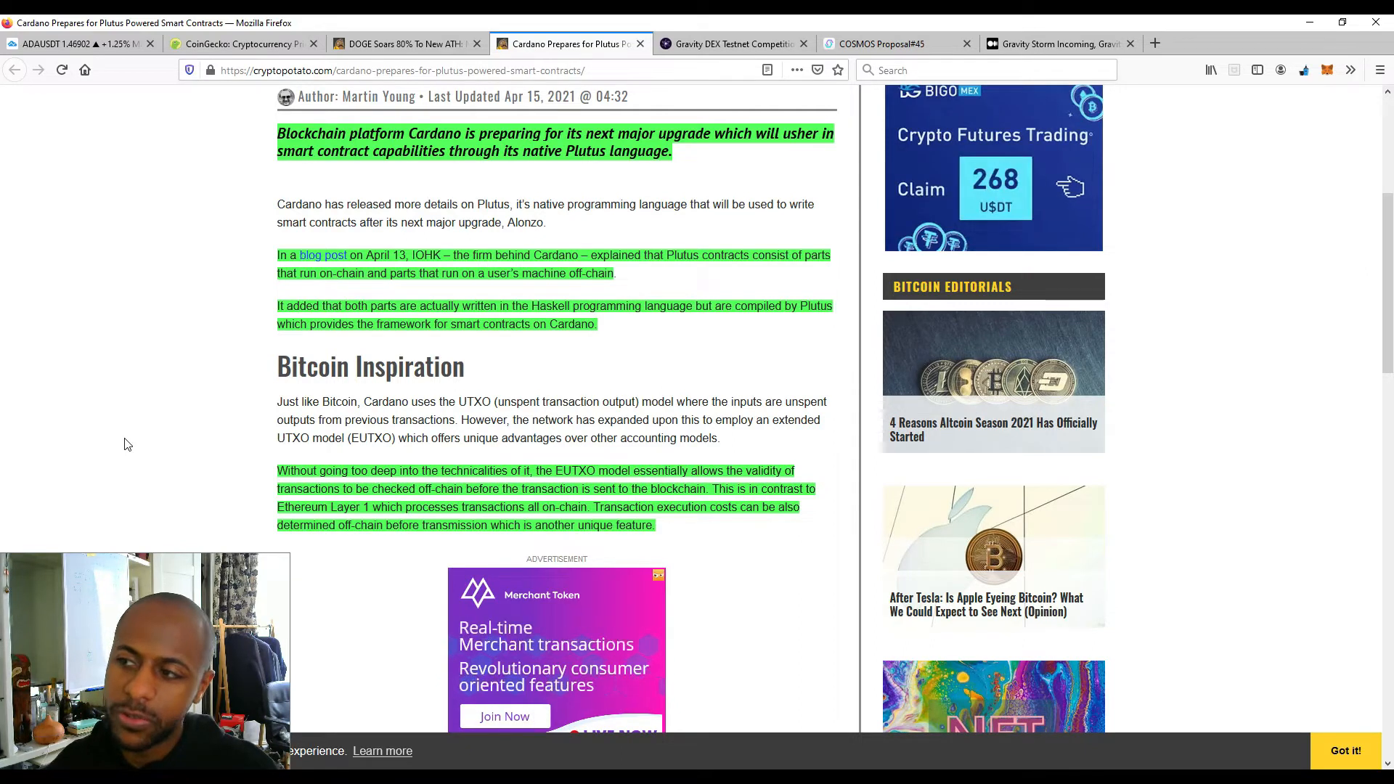
pyautogui.middleClick(148, 370)
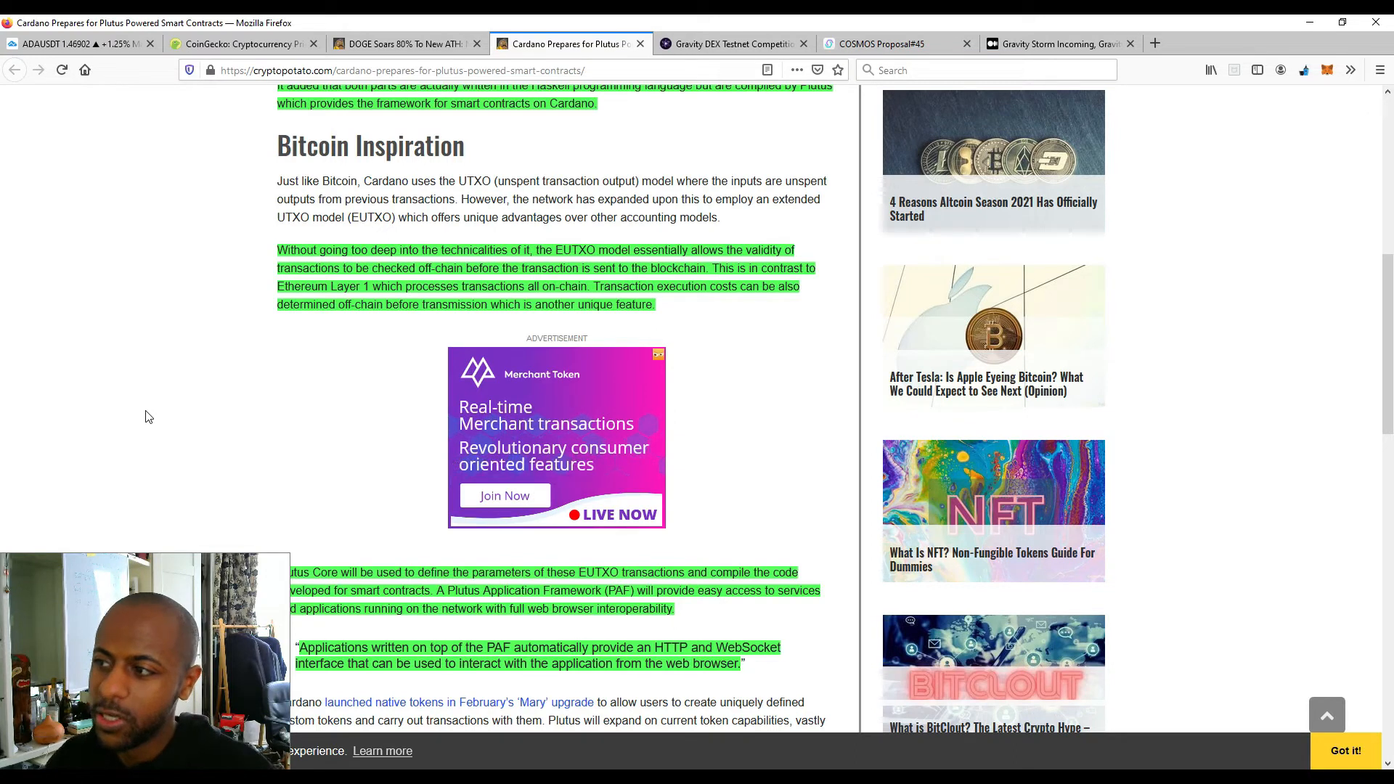
pyautogui.middleClick(151, 377)
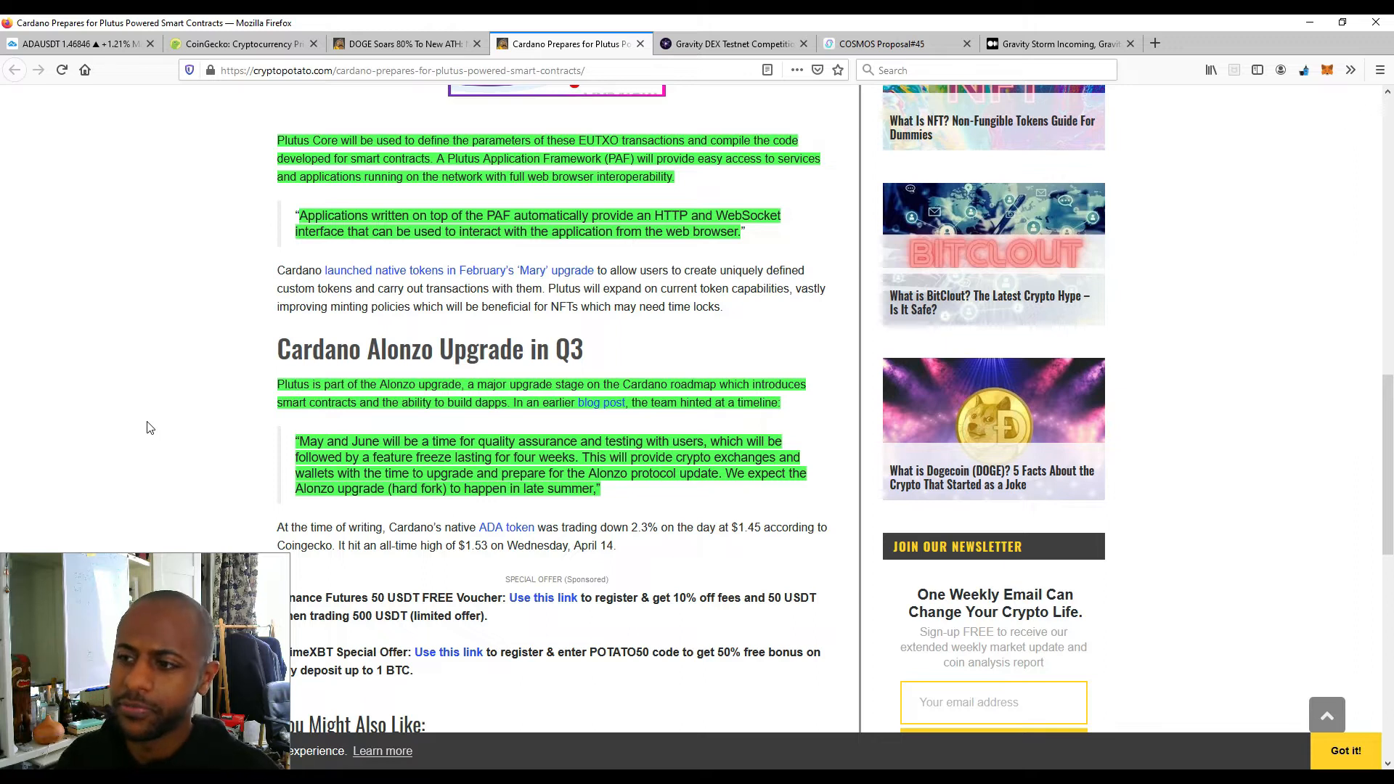
pyautogui.middleClick(146, 422)
pyautogui.click(152, 460)
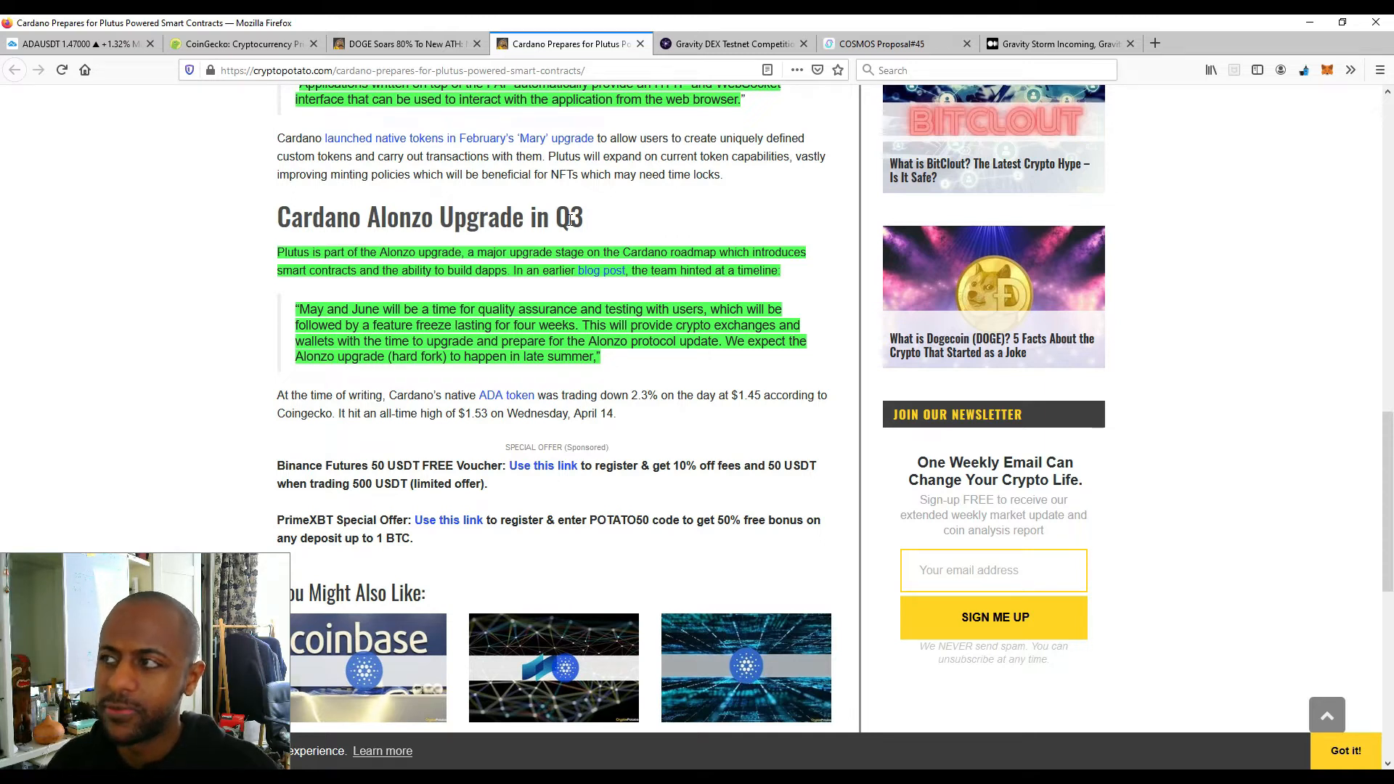
pyautogui.click(732, 43)
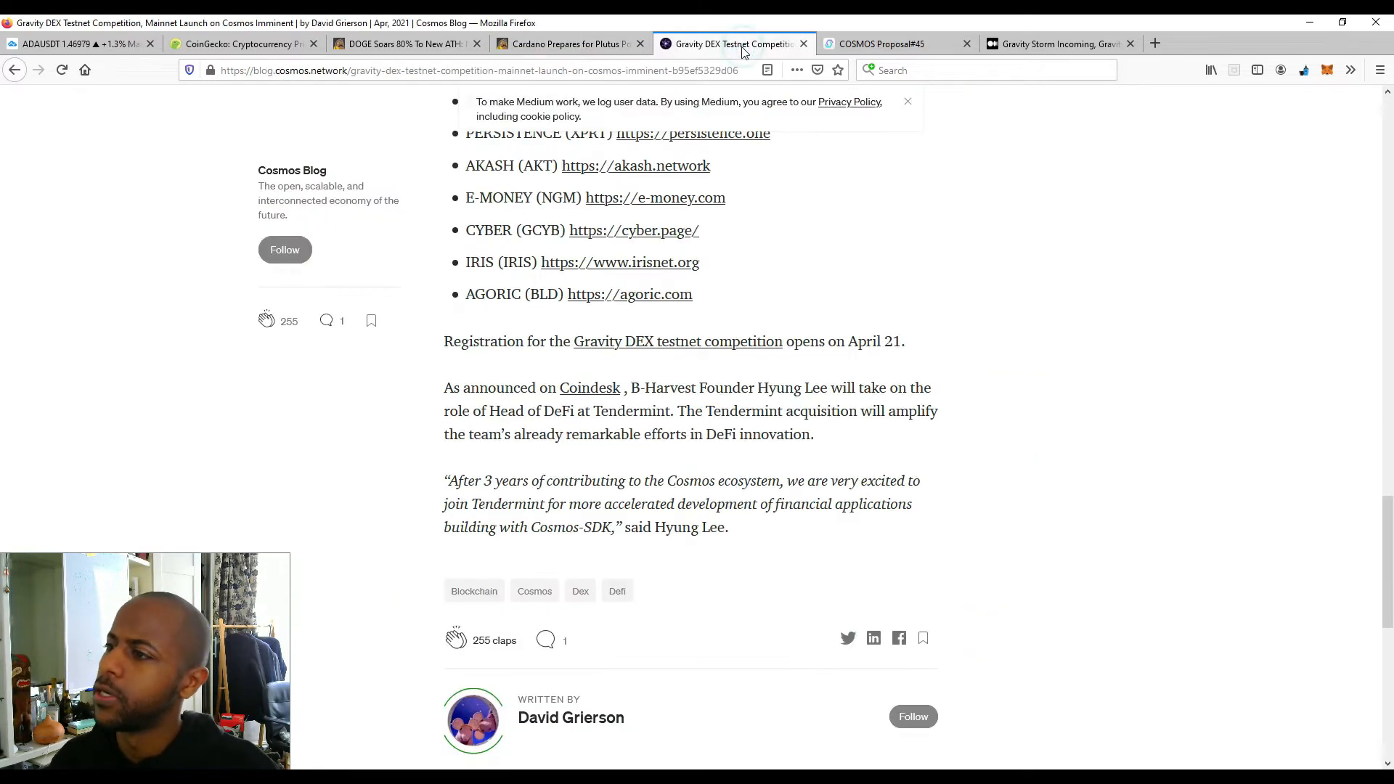
pyautogui.middleClick(391, 470)
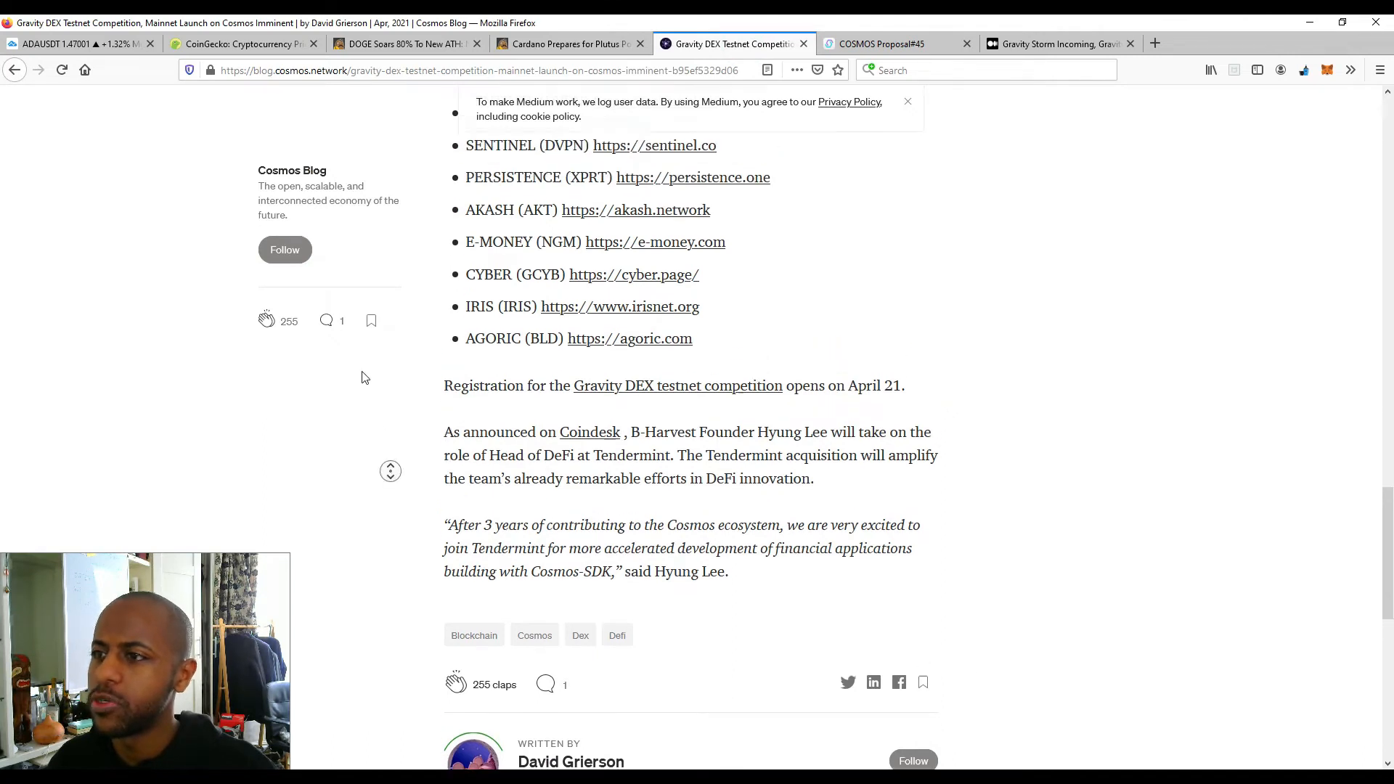
pyautogui.middleClick(286, 324)
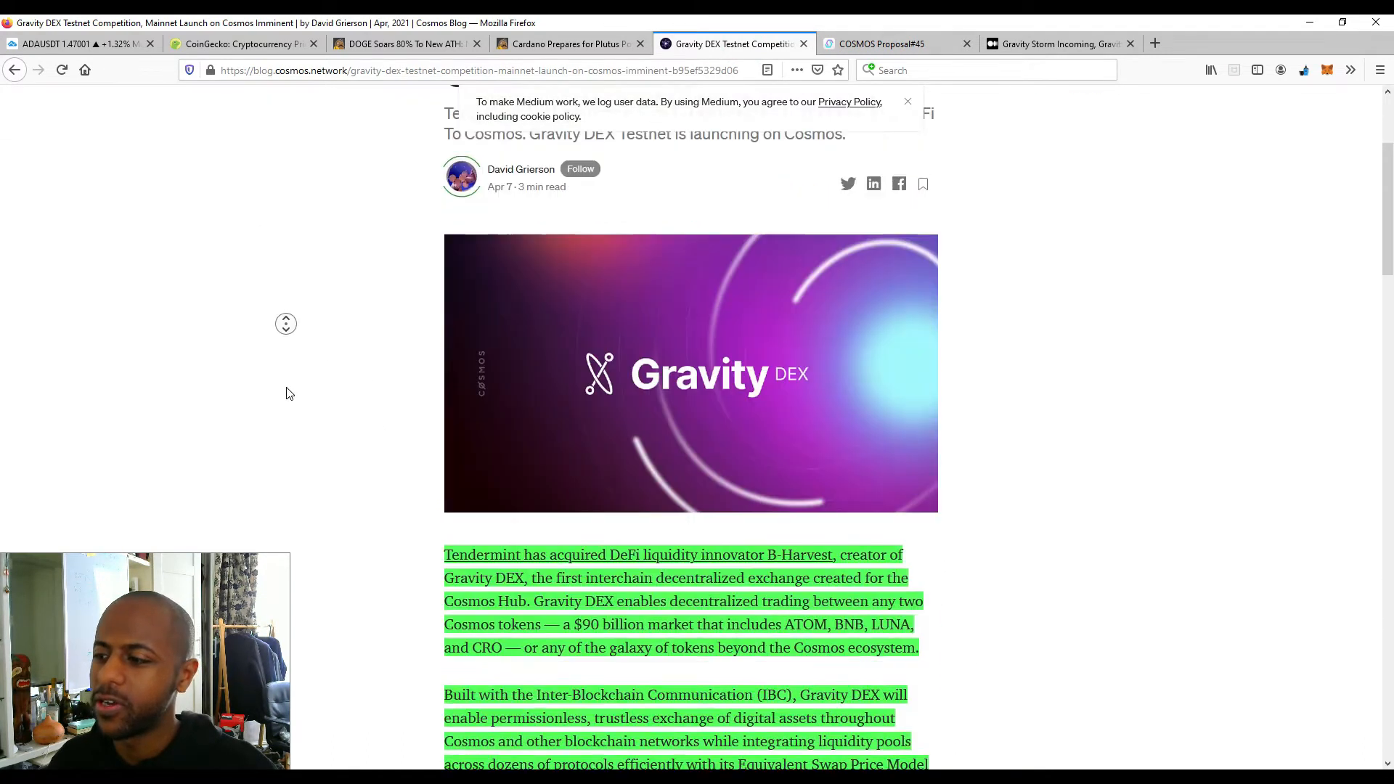
pyautogui.click(289, 393)
pyautogui.middleClick(338, 567)
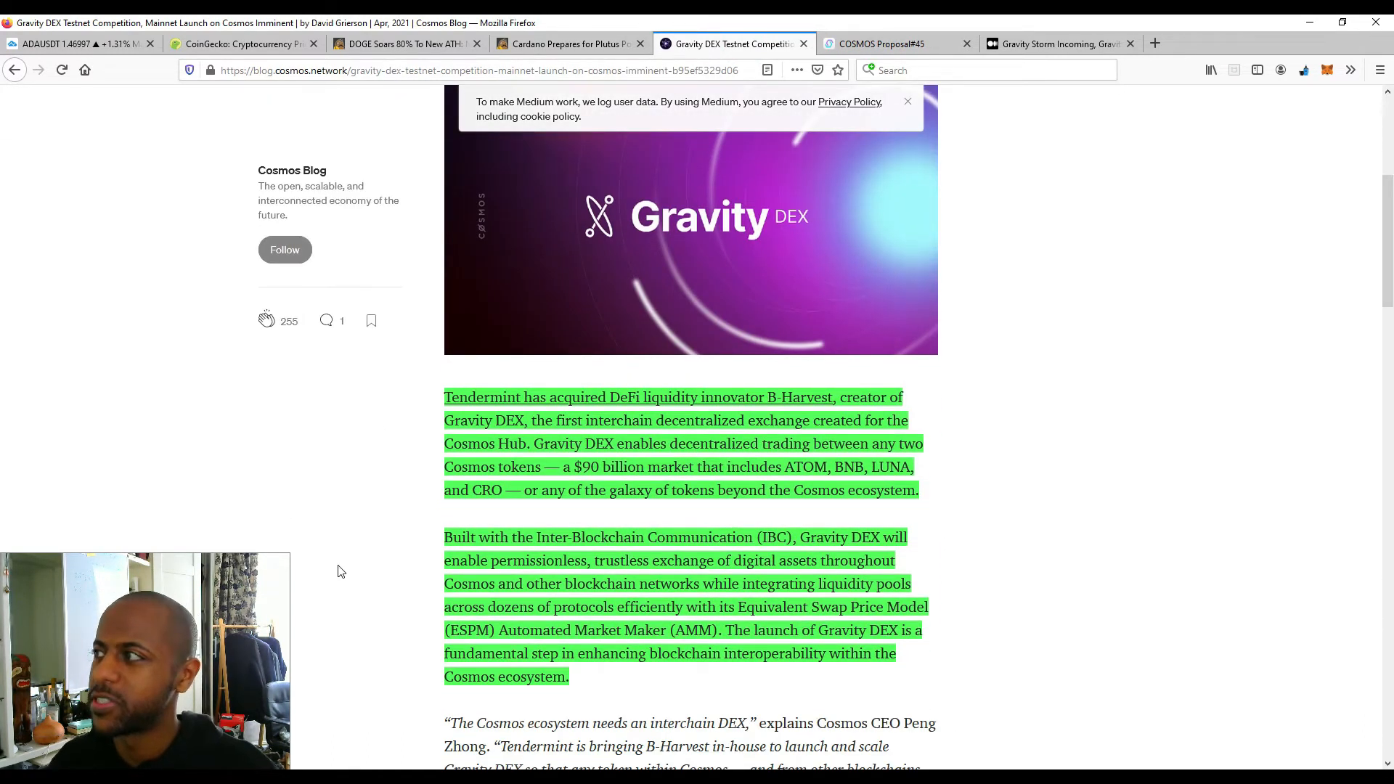
pyautogui.click(323, 528)
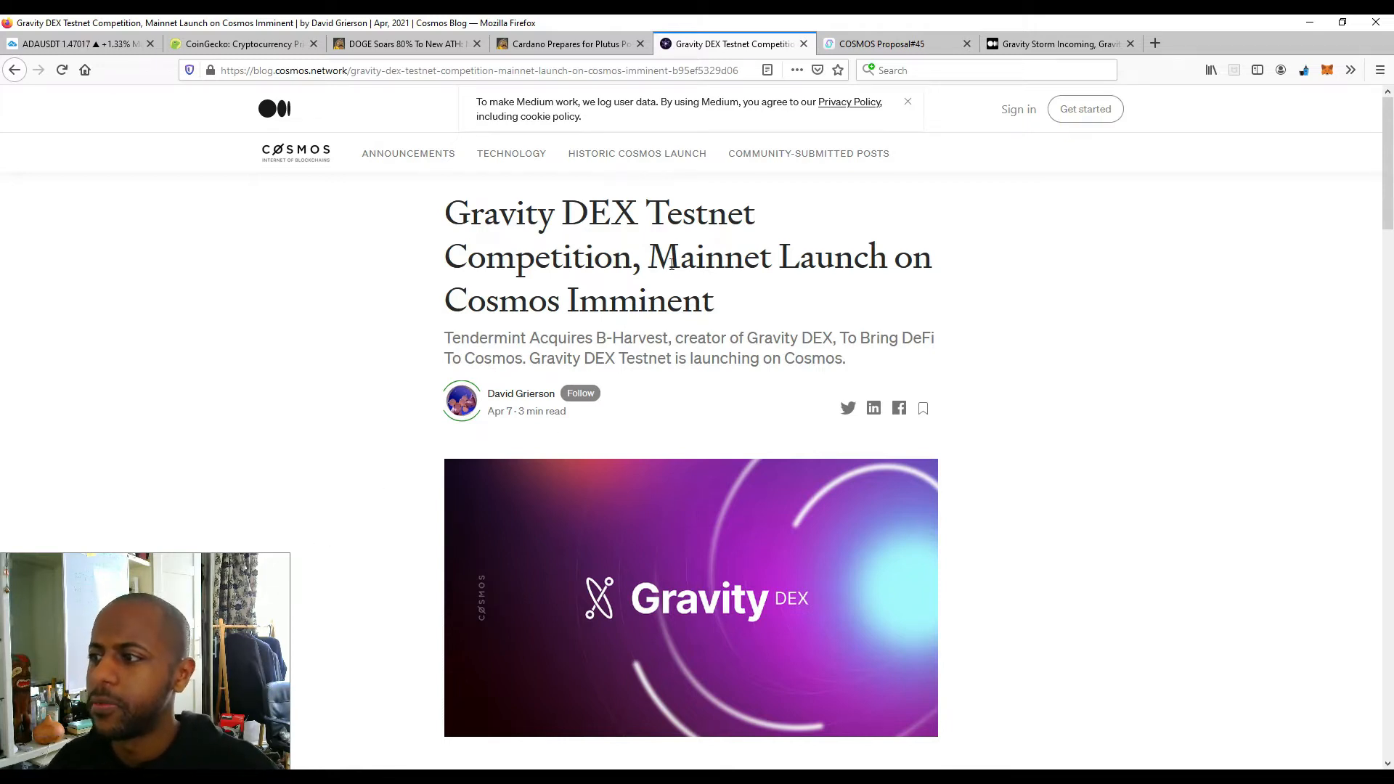
pyautogui.scroll(-1, 338, 394)
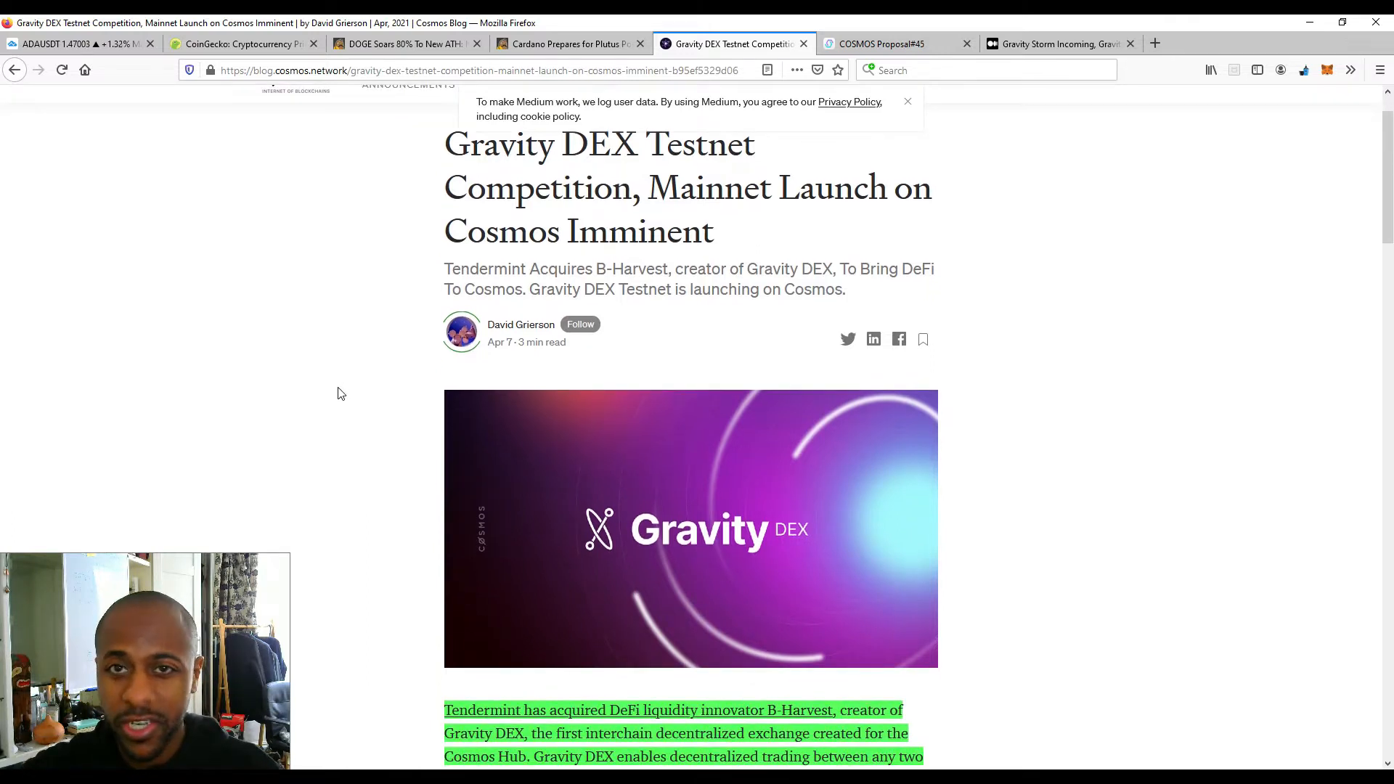
pyautogui.middleClick(310, 433)
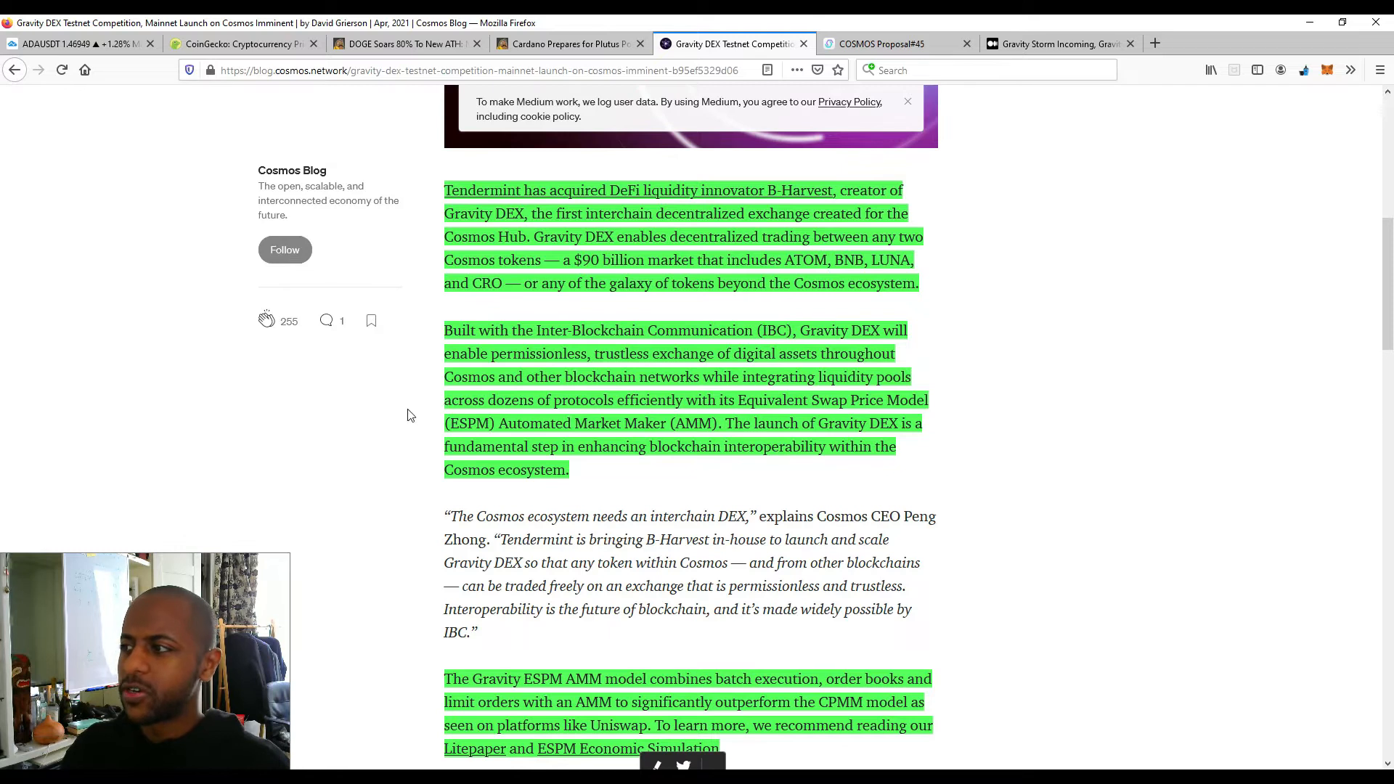
pyautogui.middleClick(343, 437)
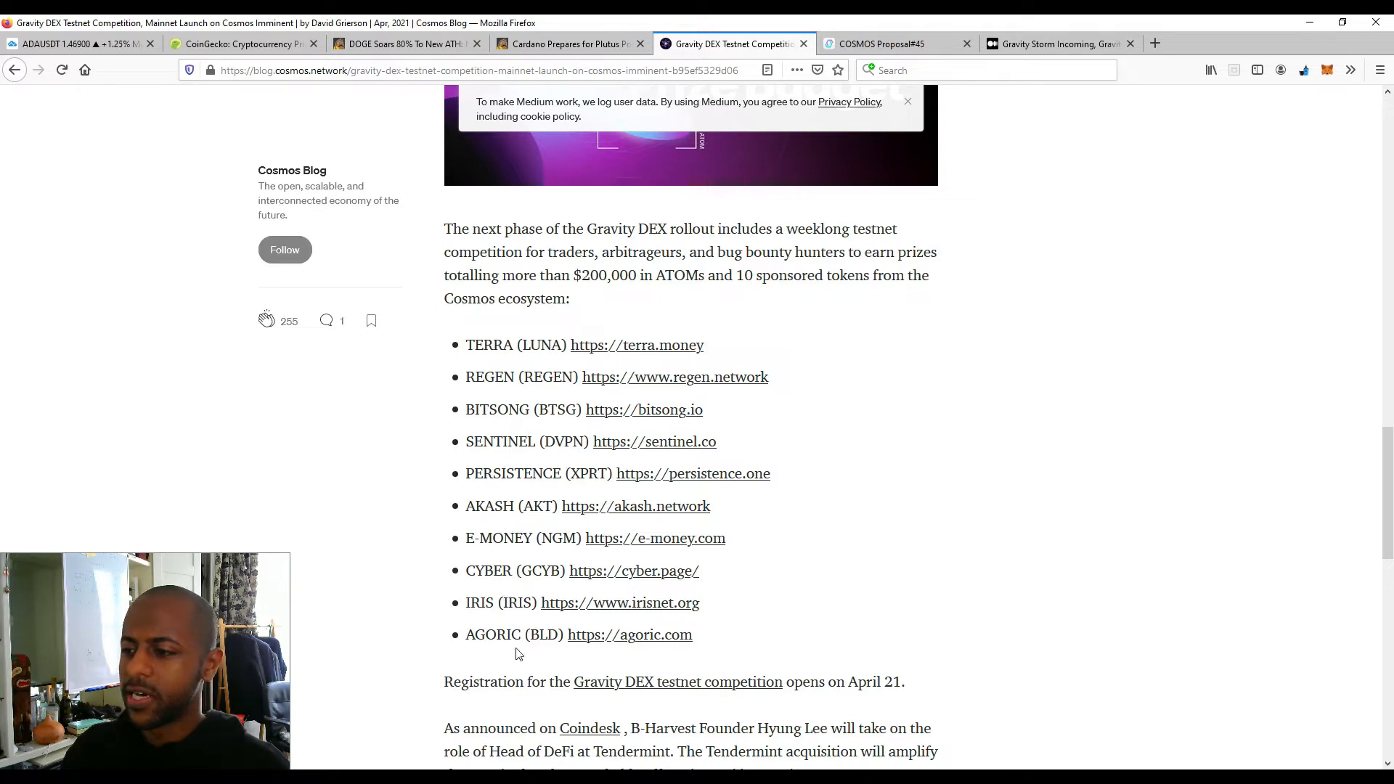
pyautogui.scroll(5, 468, 539)
pyautogui.scroll(5, 436, 436)
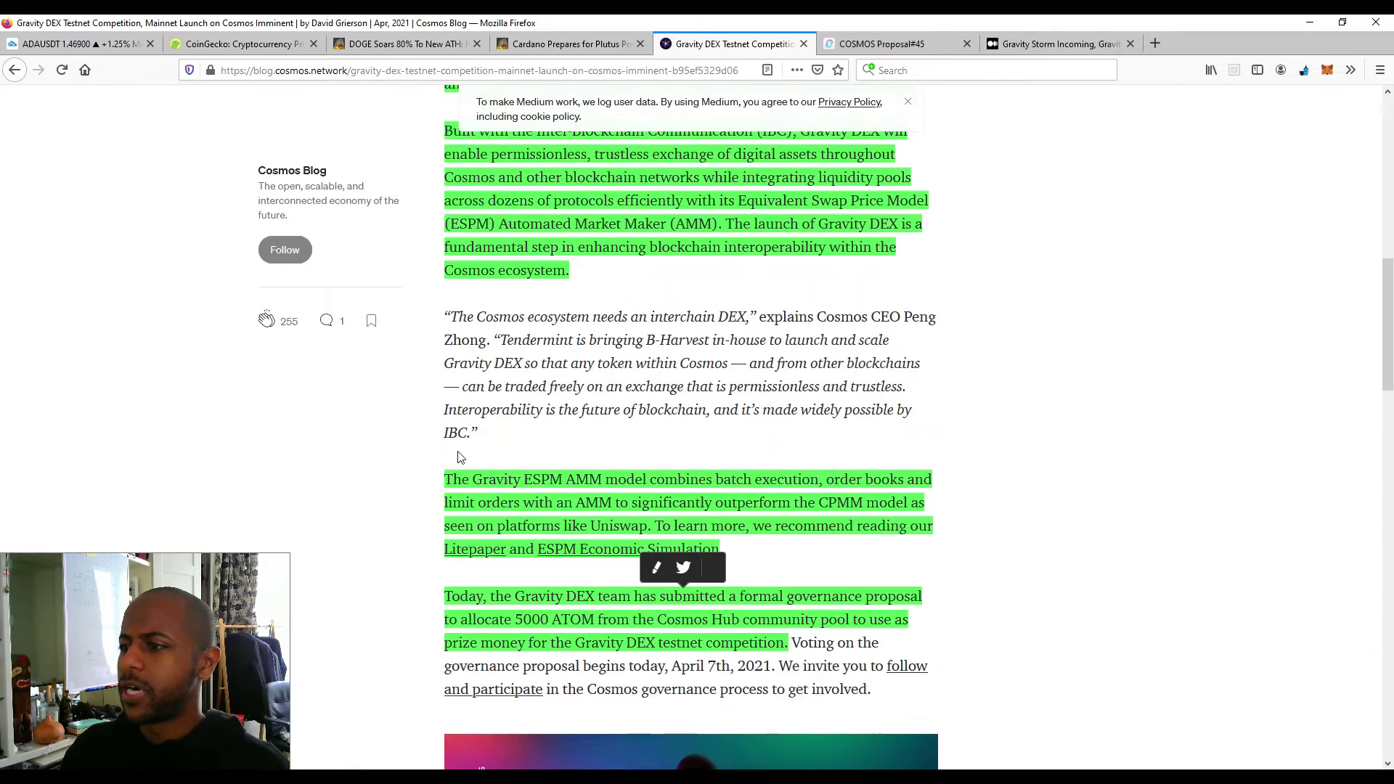
pyautogui.scroll(2, 426, 416)
pyautogui.scroll(1, 426, 417)
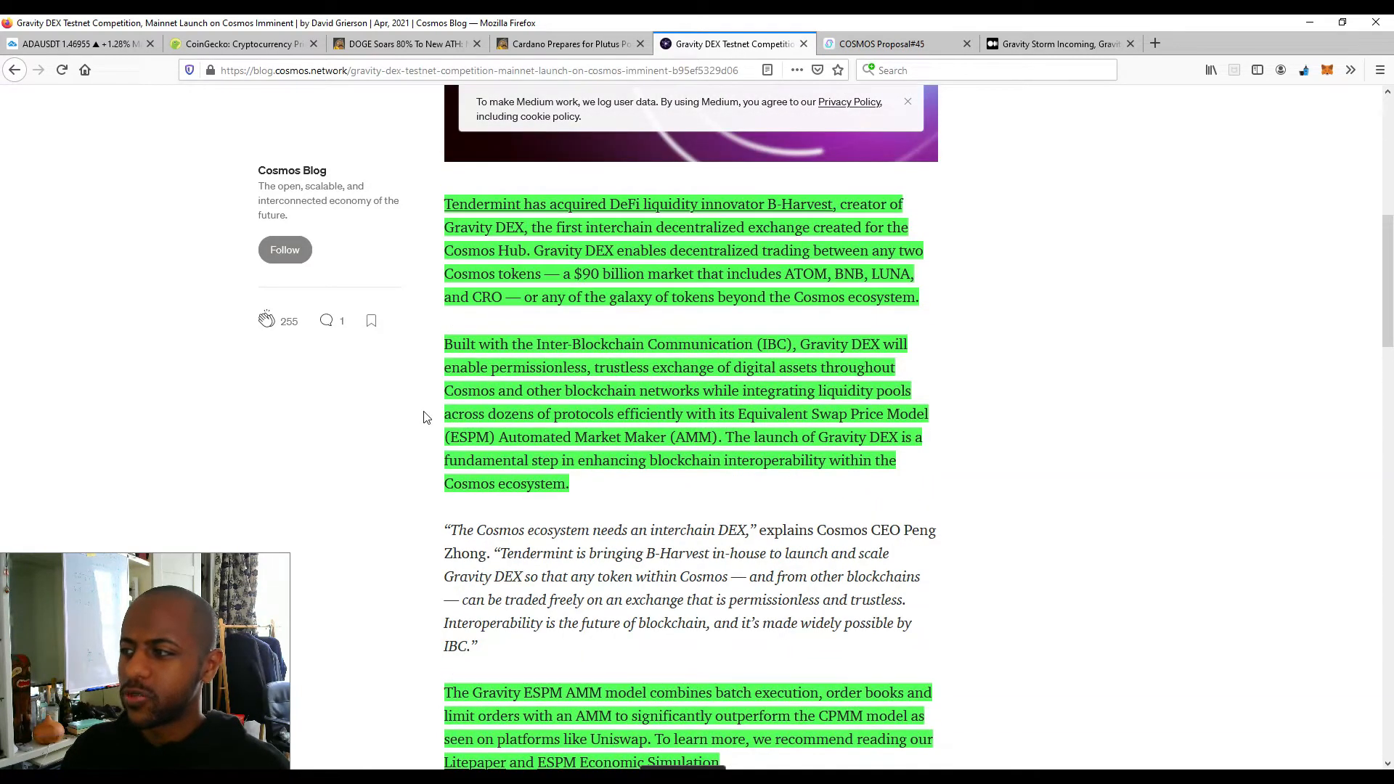
pyautogui.scroll(-1, 425, 416)
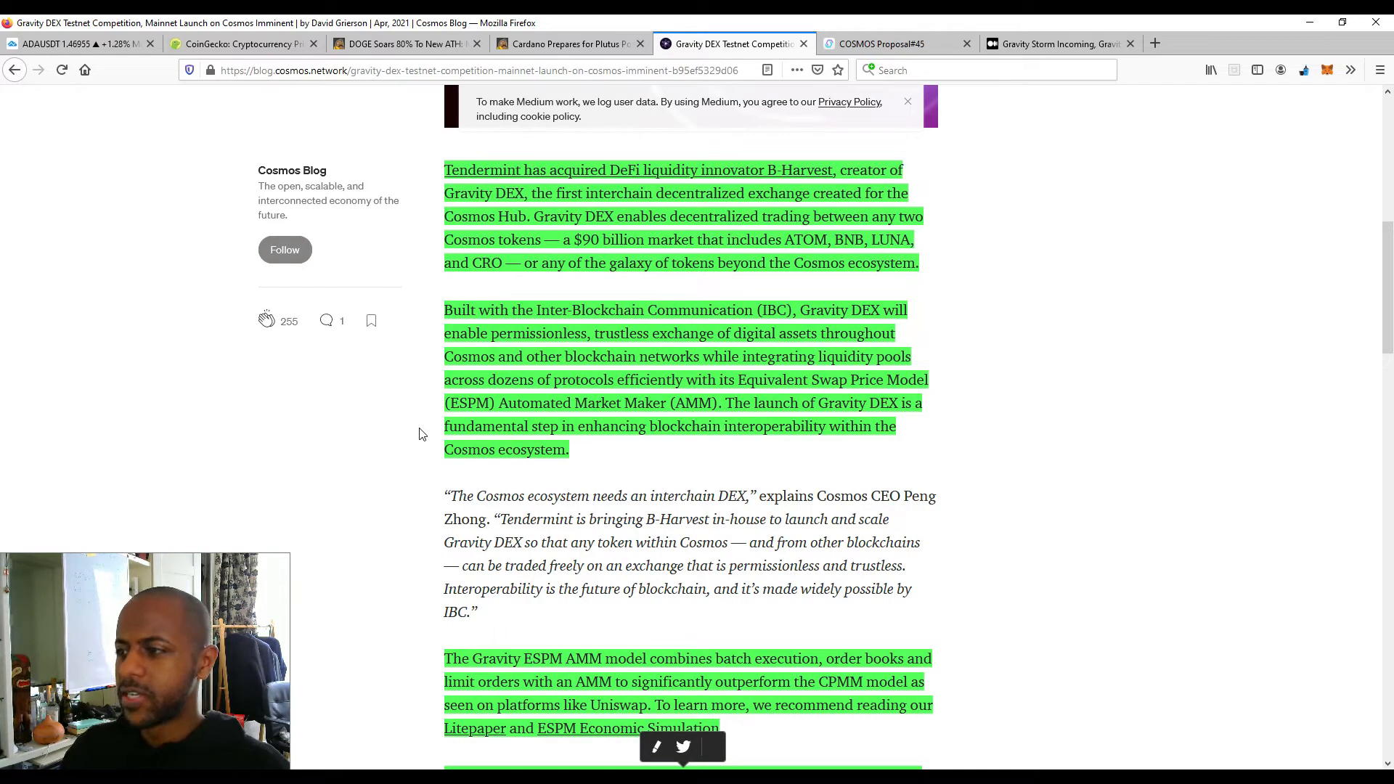
pyautogui.middleClick(418, 434)
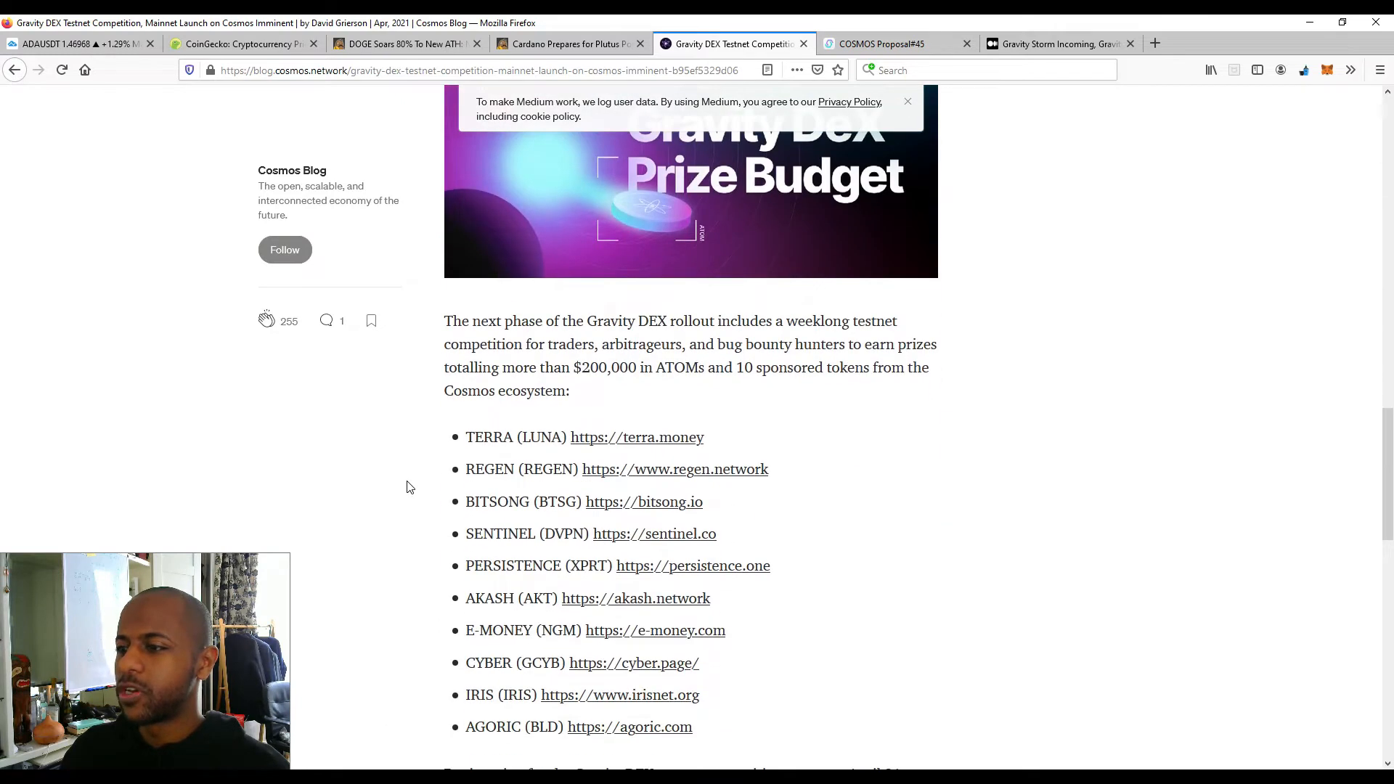
pyautogui.middleClick(406, 481)
pyautogui.click(413, 434)
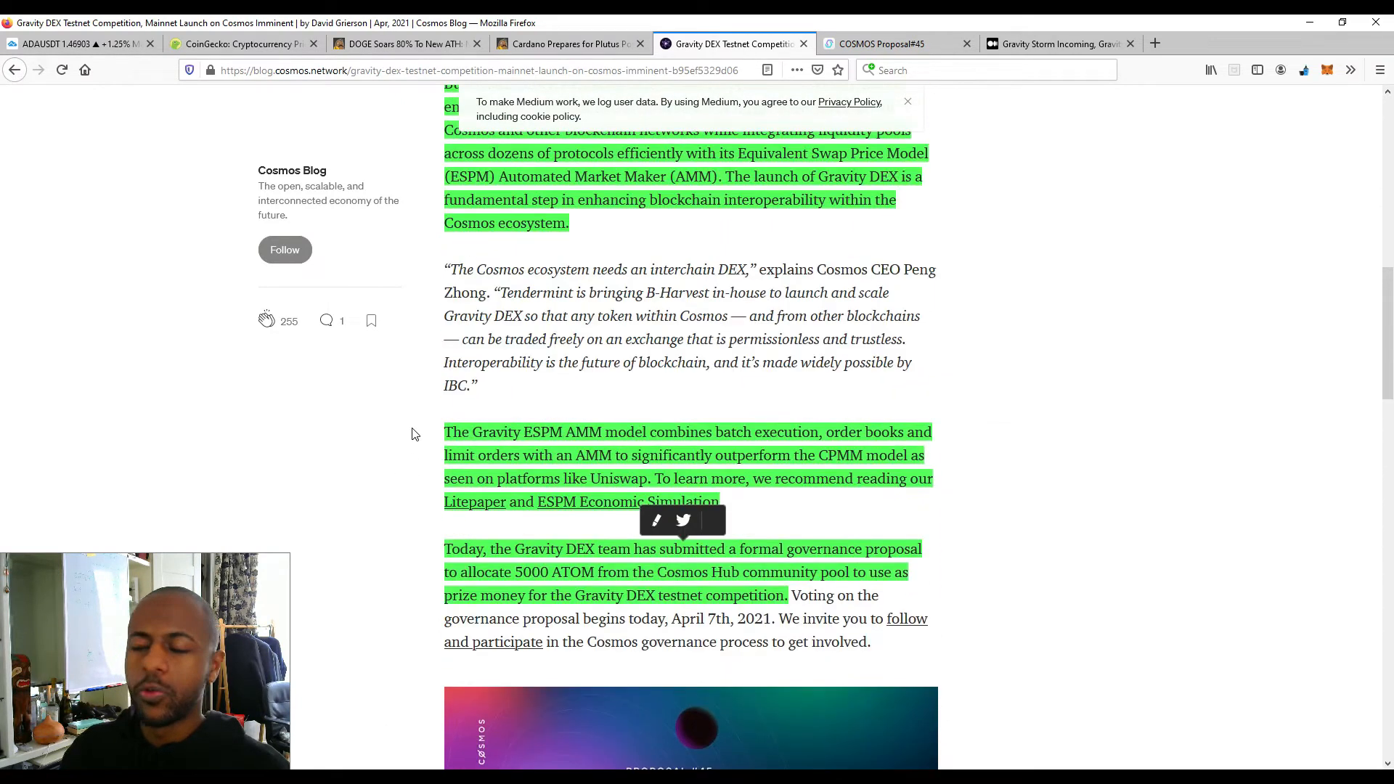
pyautogui.middleClick(412, 434)
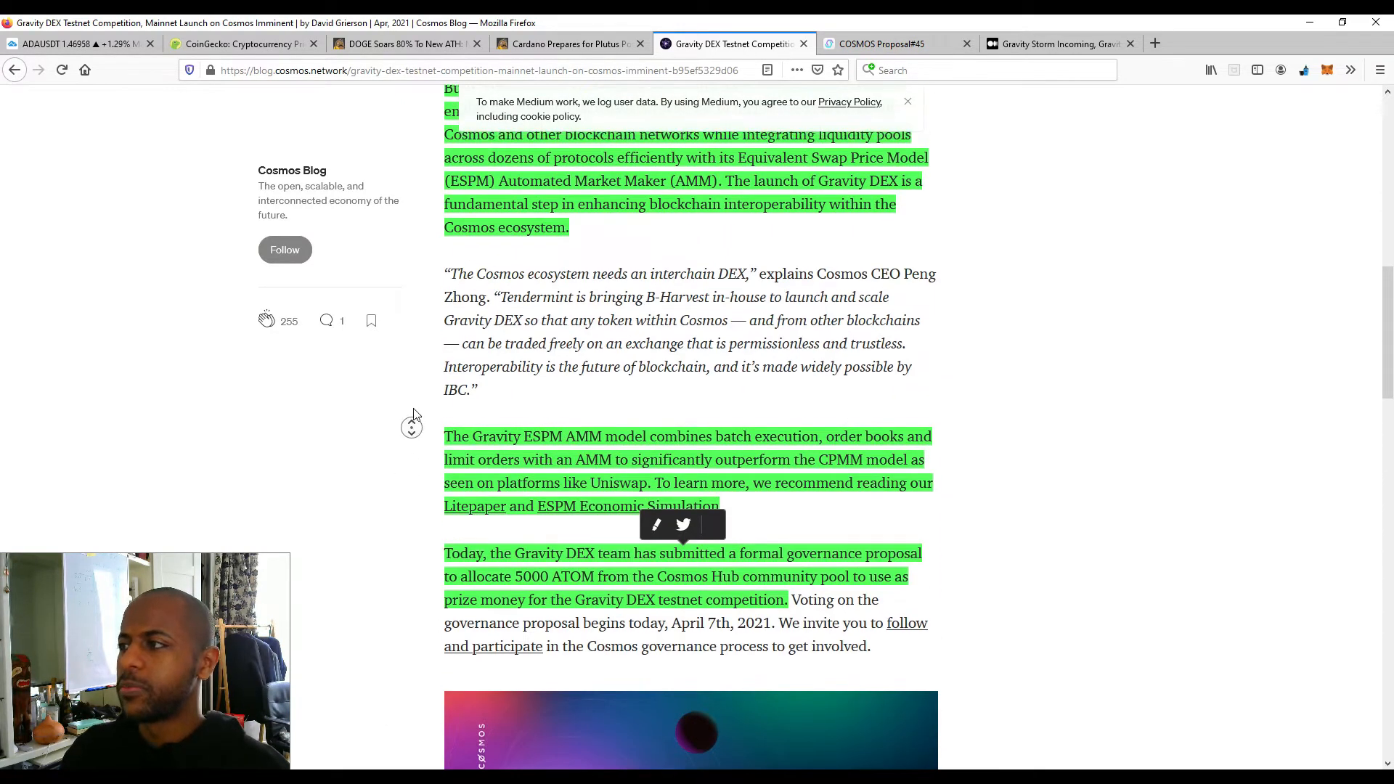
pyautogui.click(423, 389)
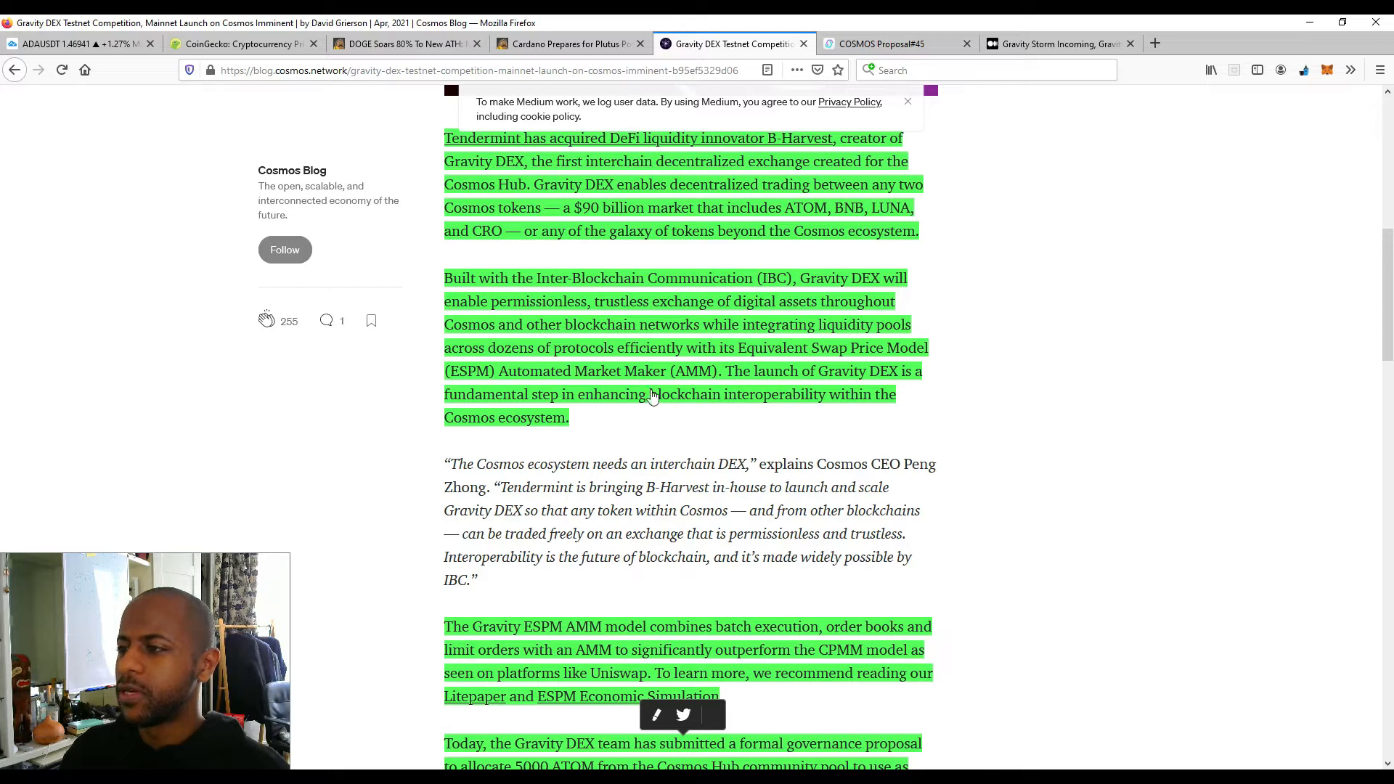
pyautogui.scroll(-3, 643, 397)
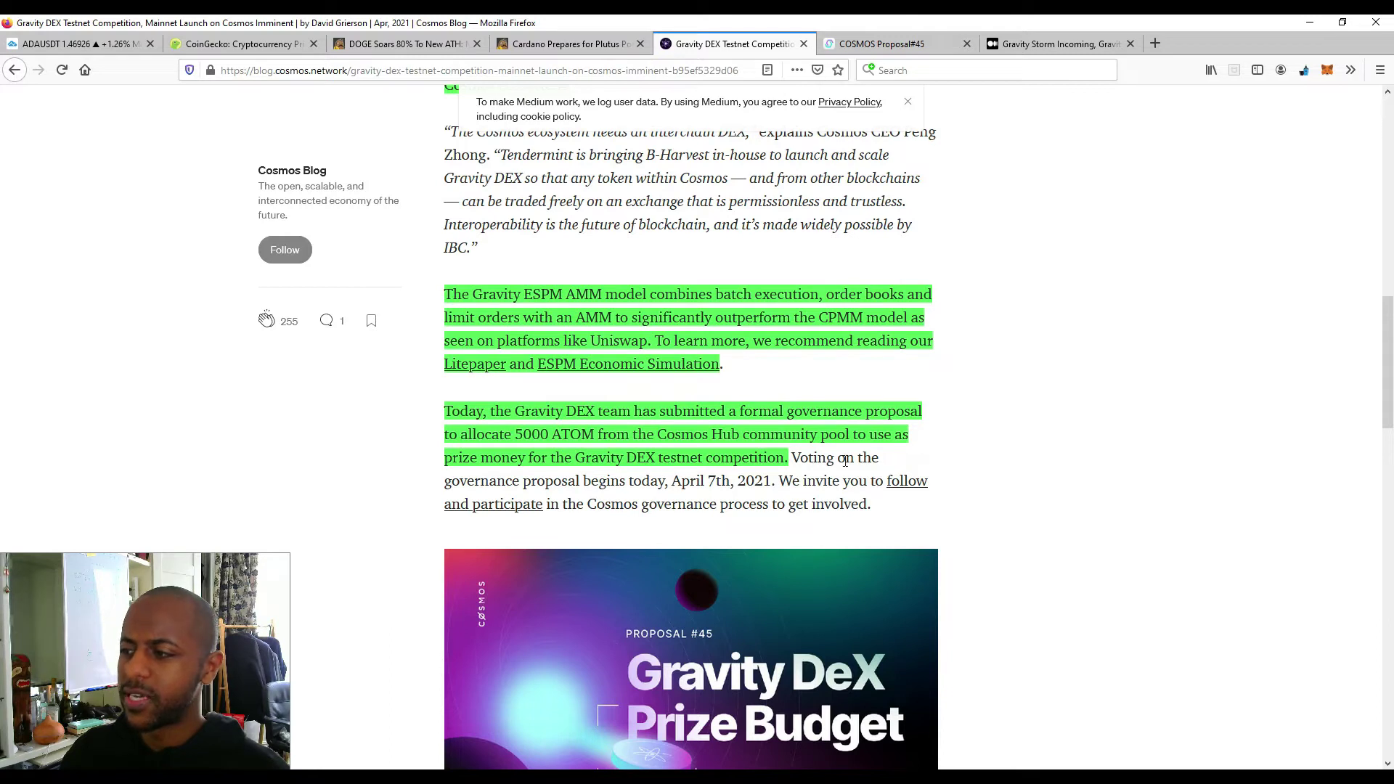
# Switch to the Mintscan Cosmos Proposal #45 page and scroll down to the Yes/No vote tally.
pyautogui.click(883, 44)
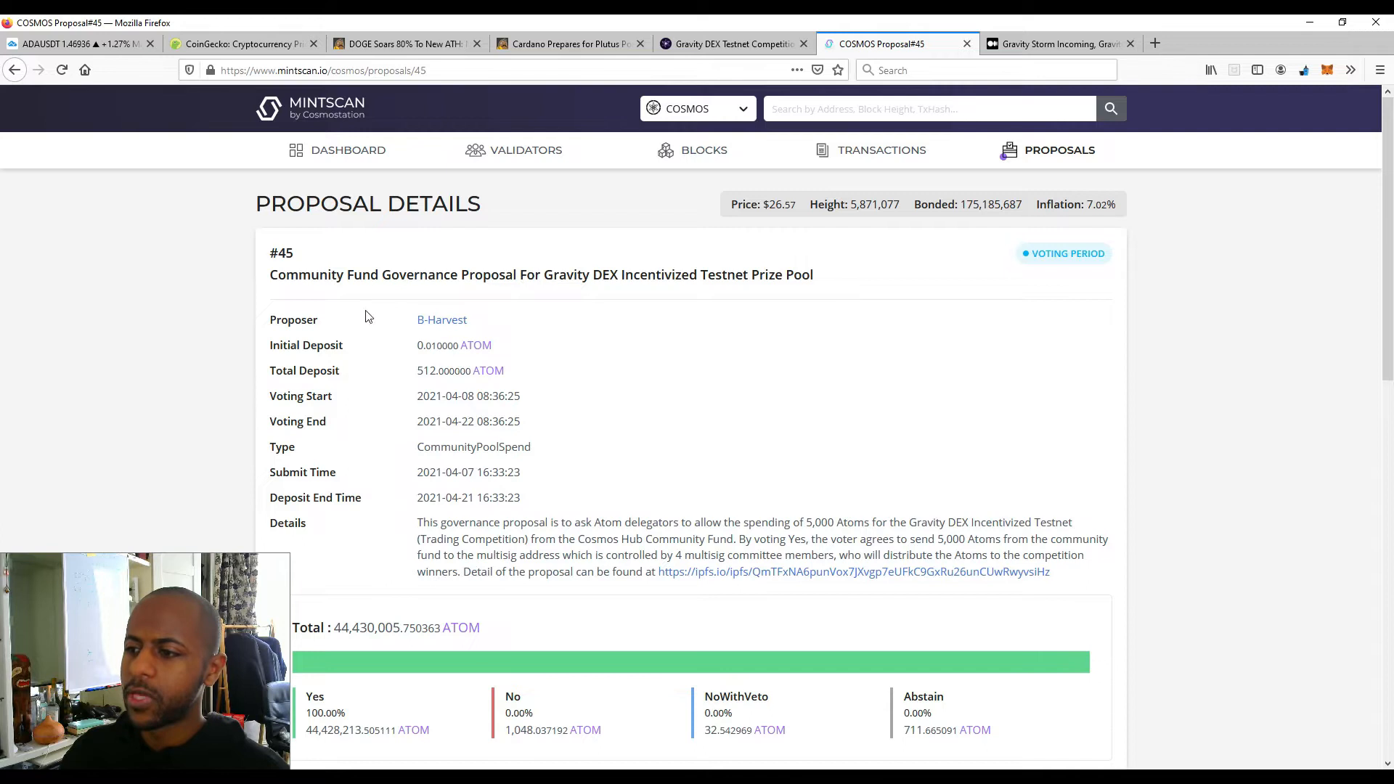
pyautogui.scroll(-1, 291, 339)
pyautogui.scroll(-8, 292, 370)
pyautogui.middleClick(237, 404)
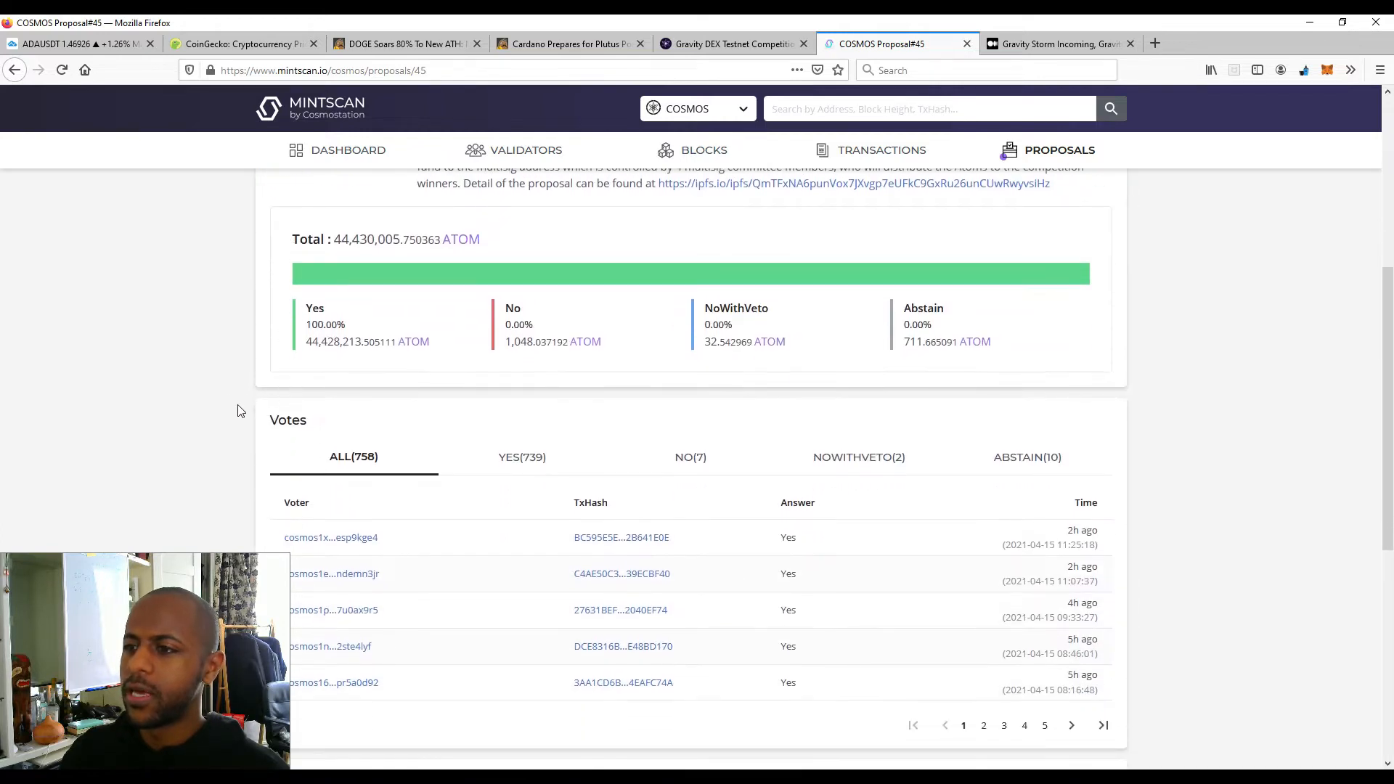
pyautogui.scroll(1, 241, 385)
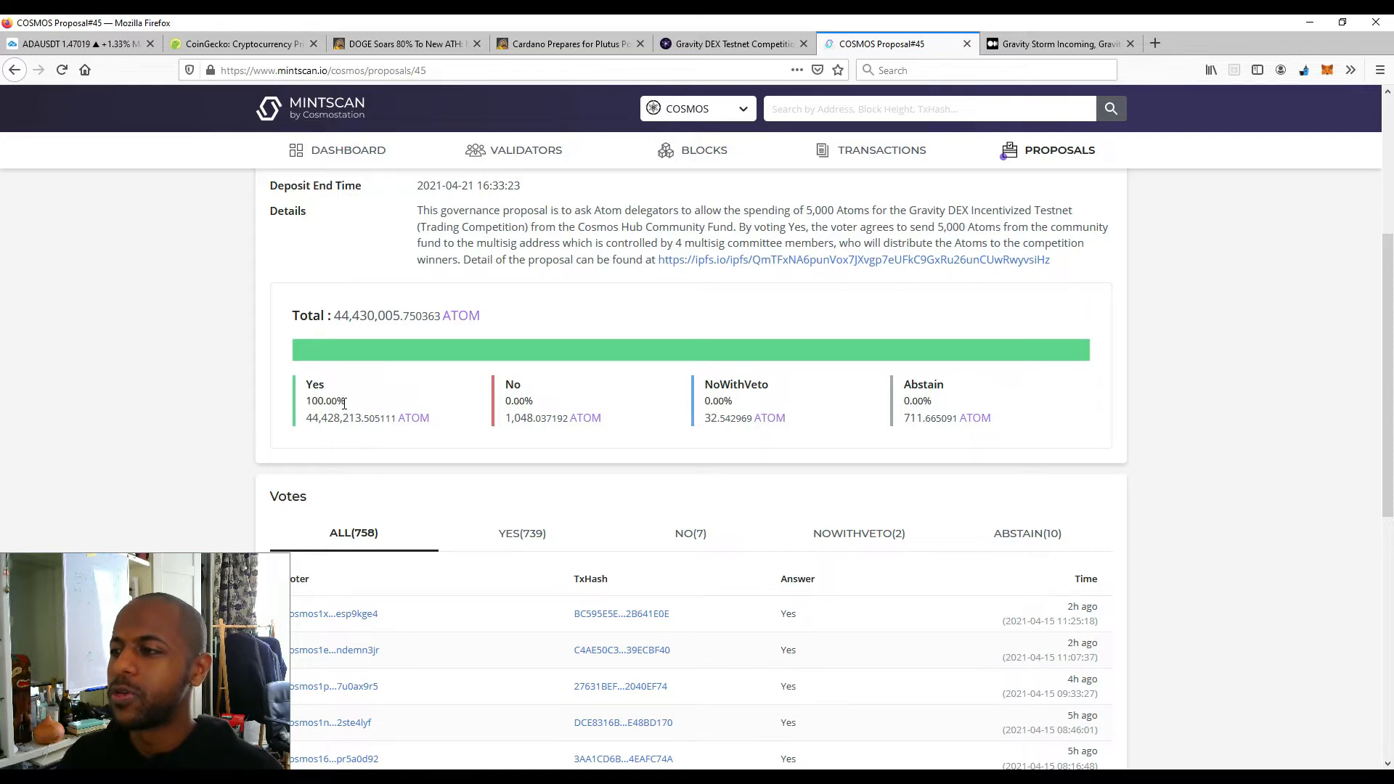
pyautogui.scroll(3, 338, 452)
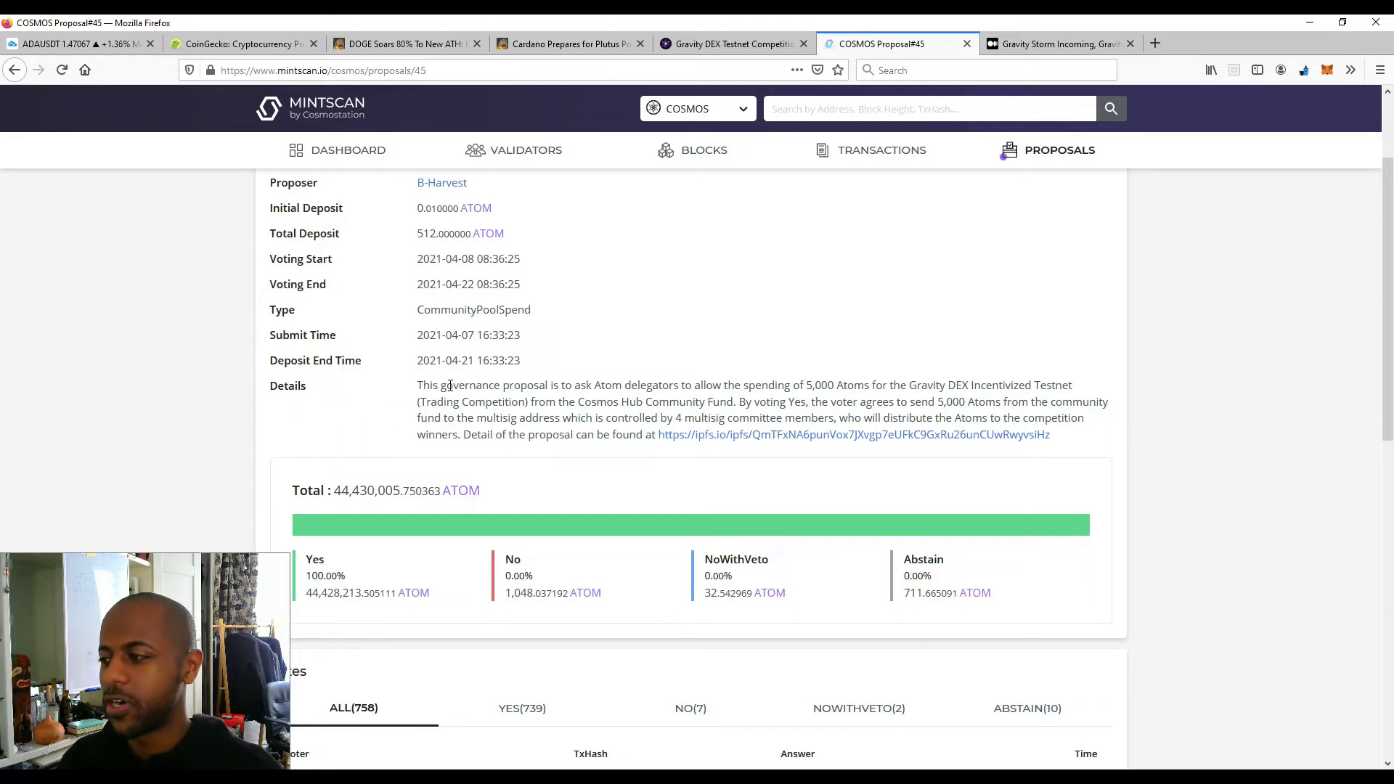
# Switch to the Medium 'Gravity Storm Incoming' article and autoscroll through its title and opening paragraphs.
pyautogui.click(1046, 44)
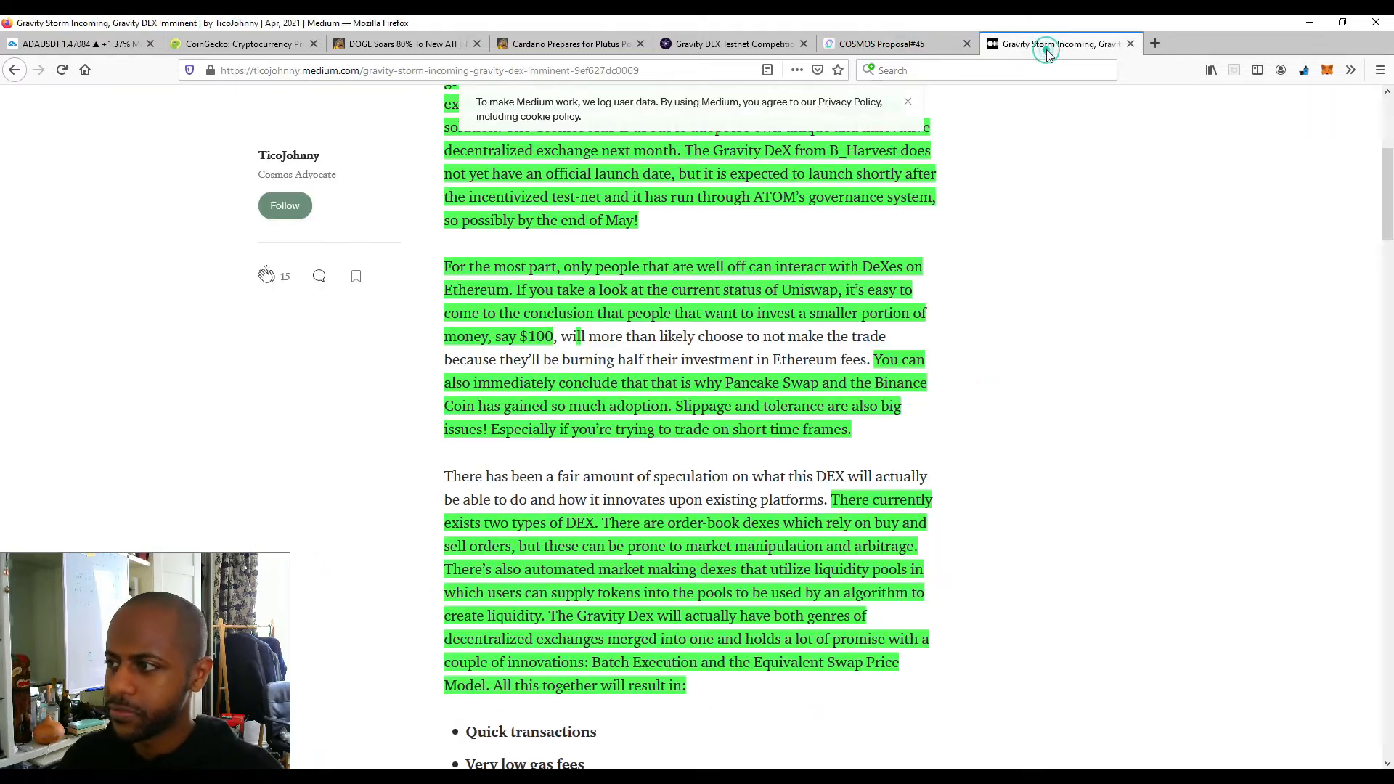
pyautogui.scroll(1, 367, 484)
pyautogui.scroll(5, 366, 483)
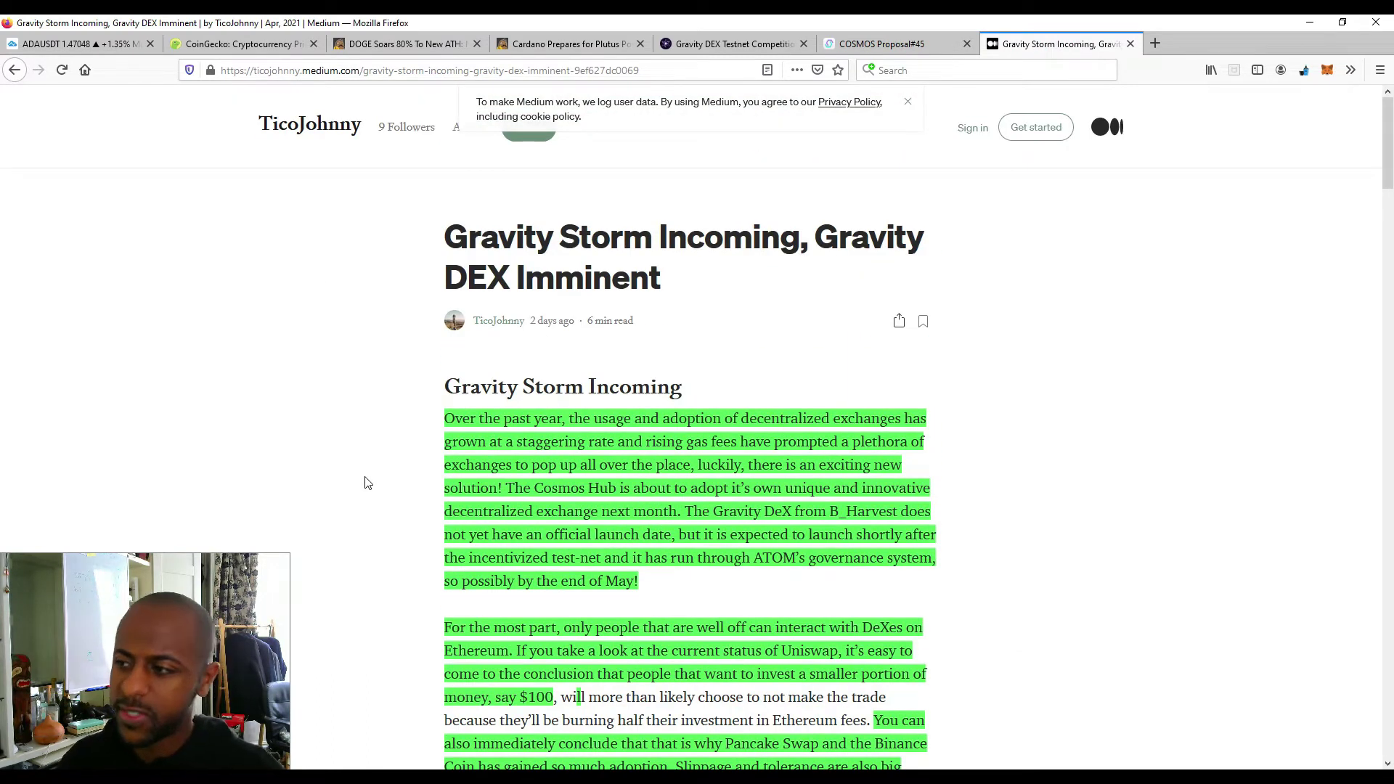
pyautogui.middleClick(353, 447)
pyautogui.click(352, 478)
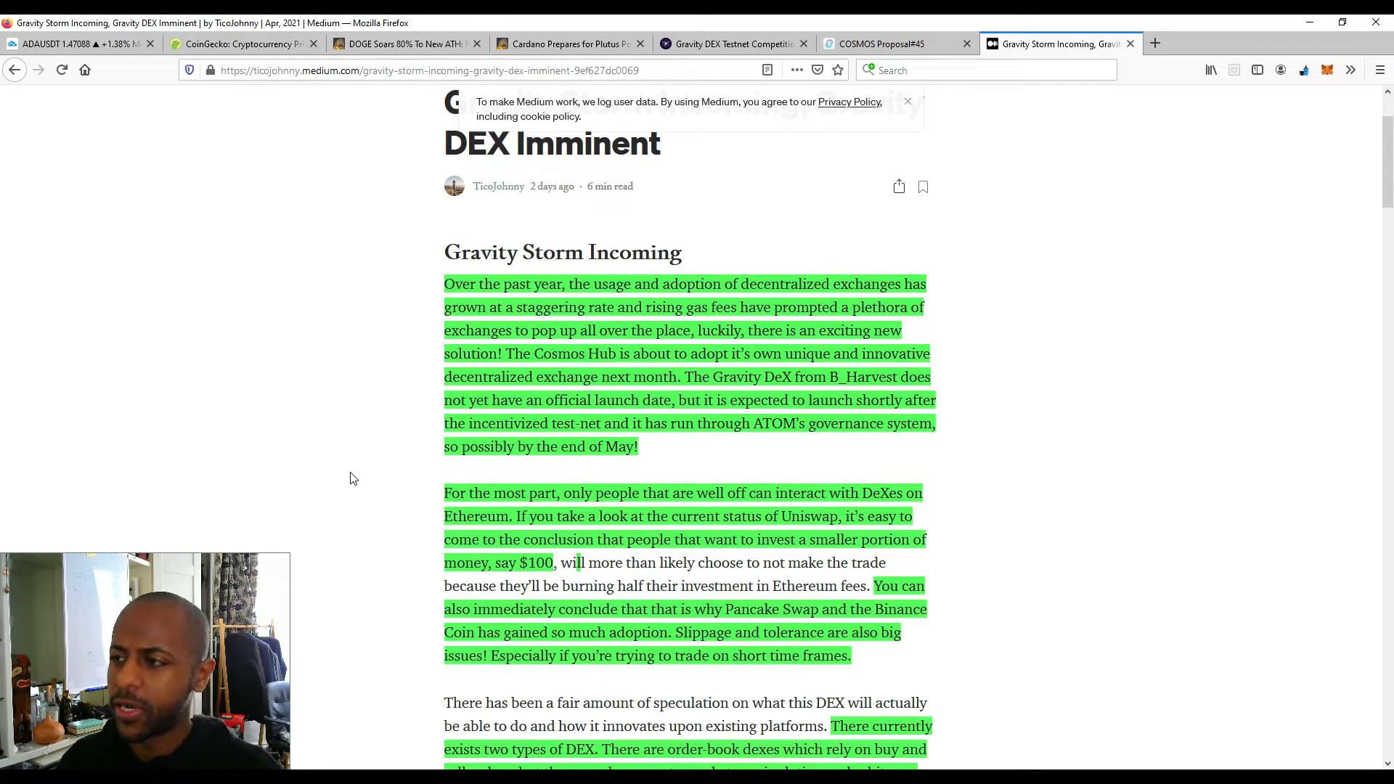
pyautogui.middleClick(311, 382)
pyautogui.click(369, 481)
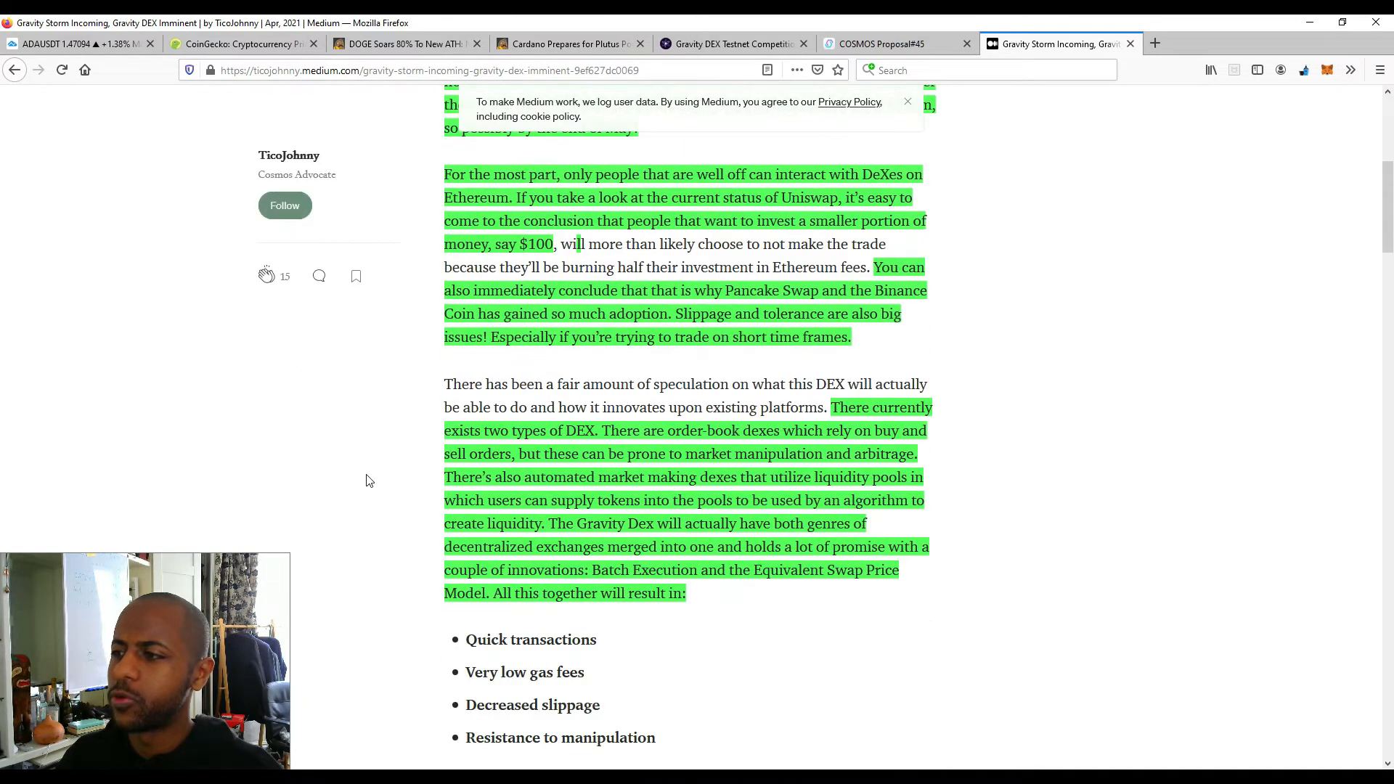
pyautogui.middleClick(367, 480)
pyautogui.click(358, 457)
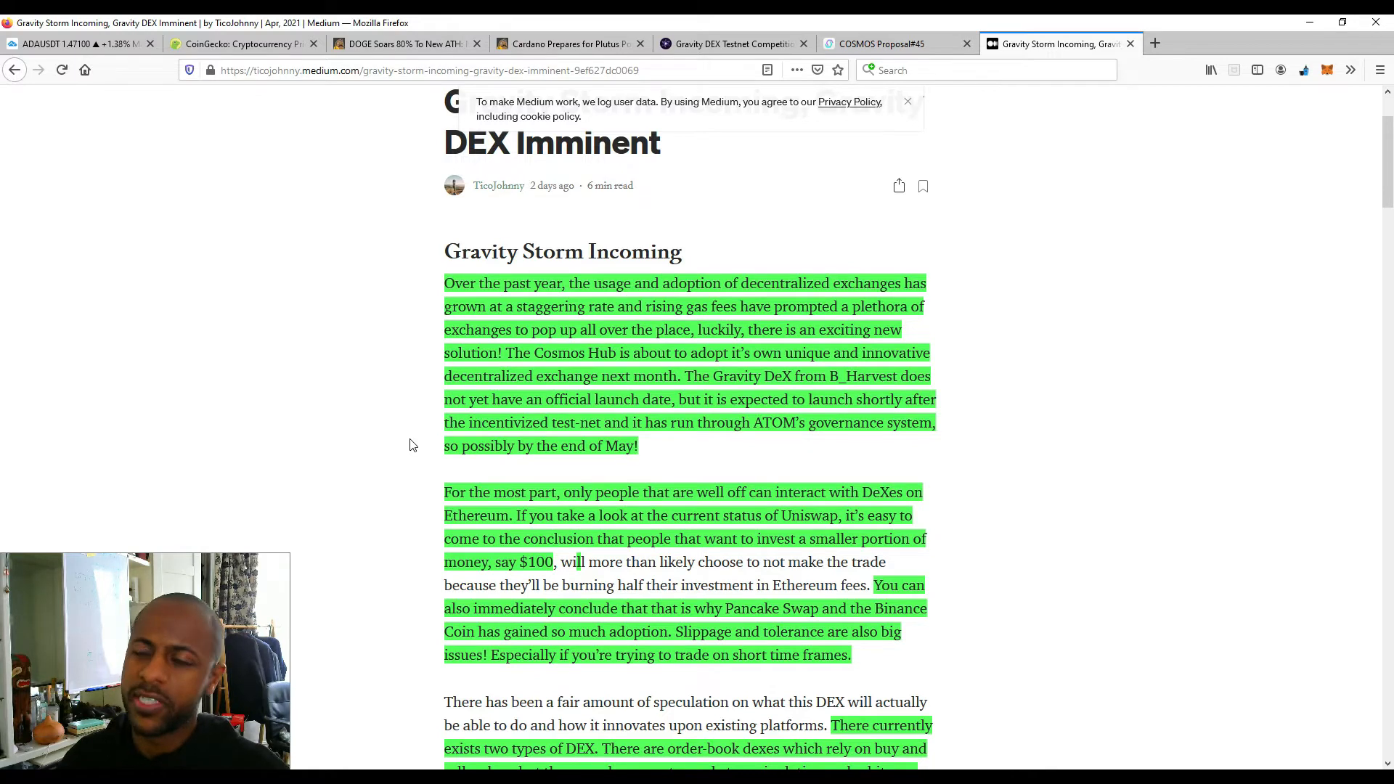
pyautogui.scroll(-5, 362, 437)
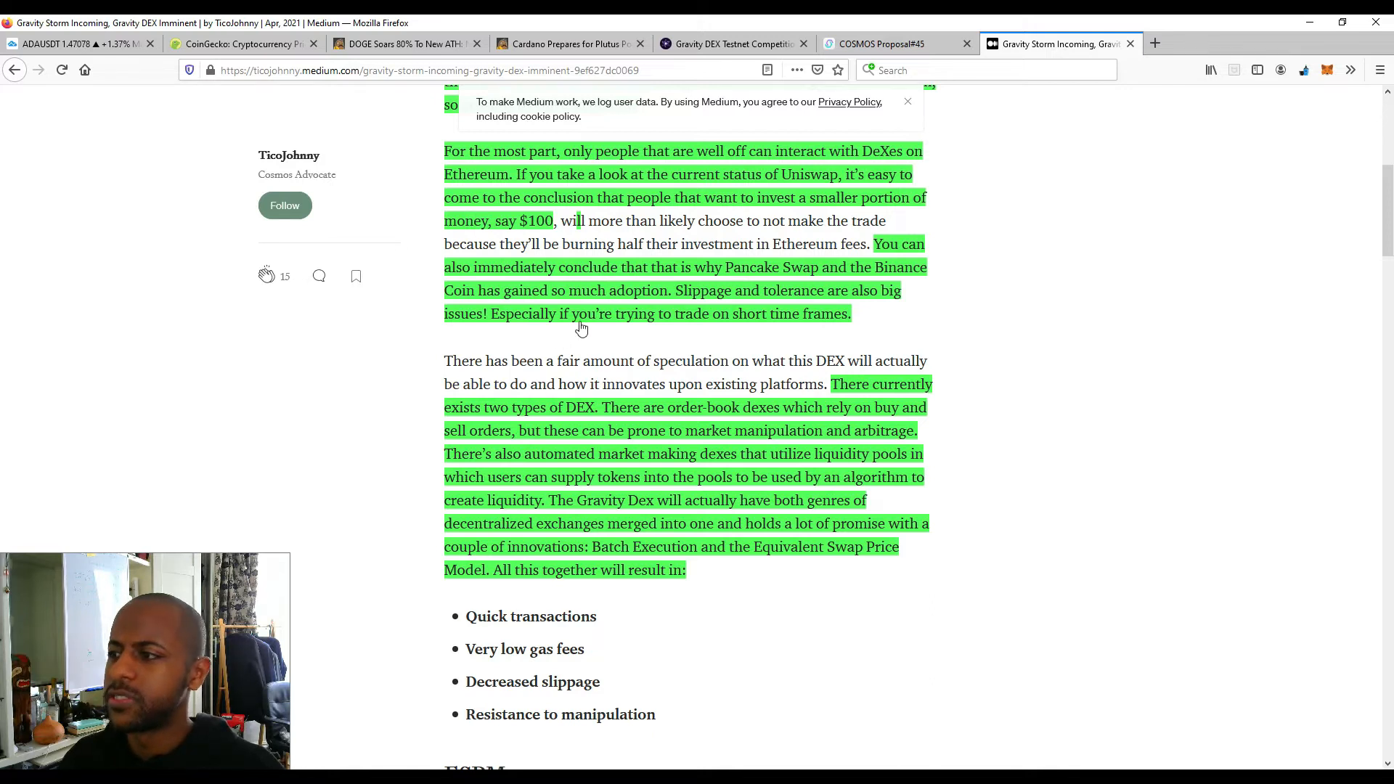
pyautogui.scroll(-3, 412, 356)
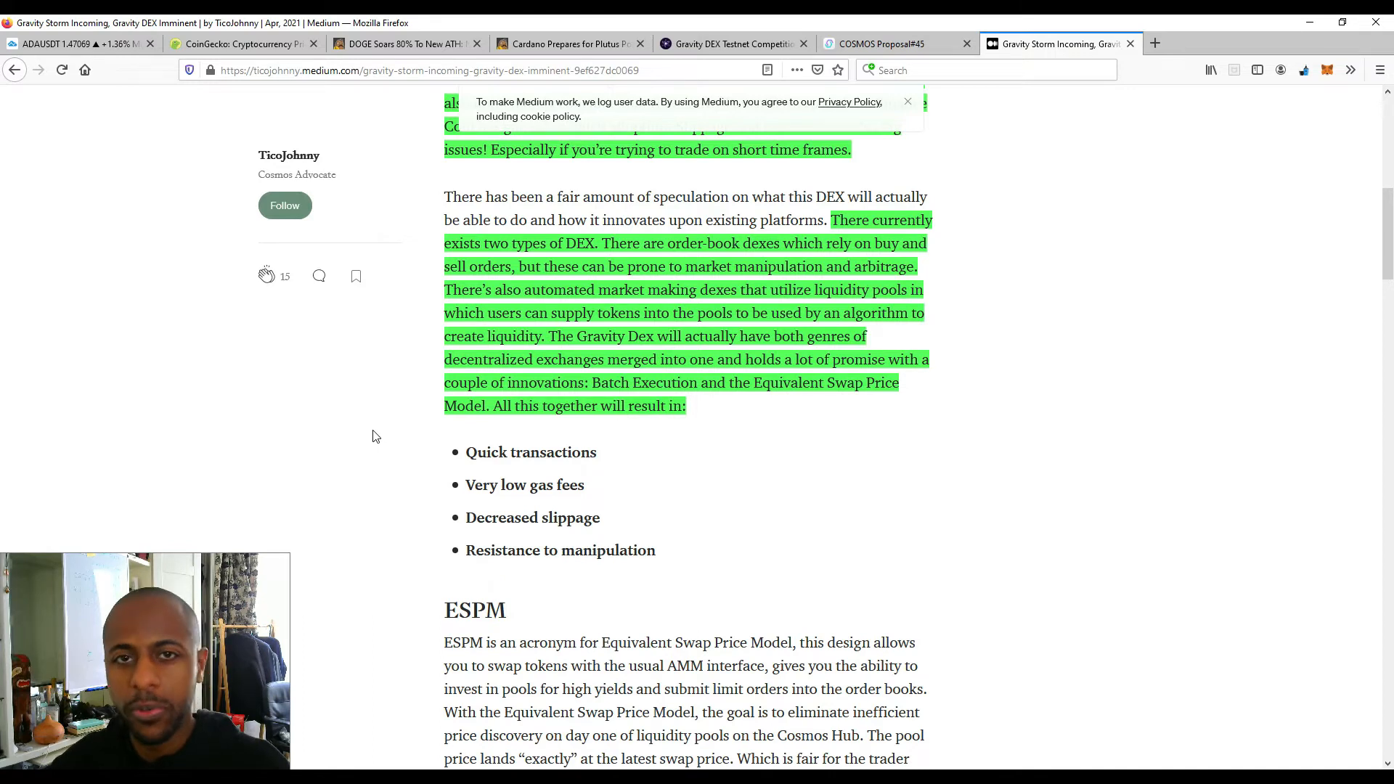
pyautogui.middleClick(691, 460)
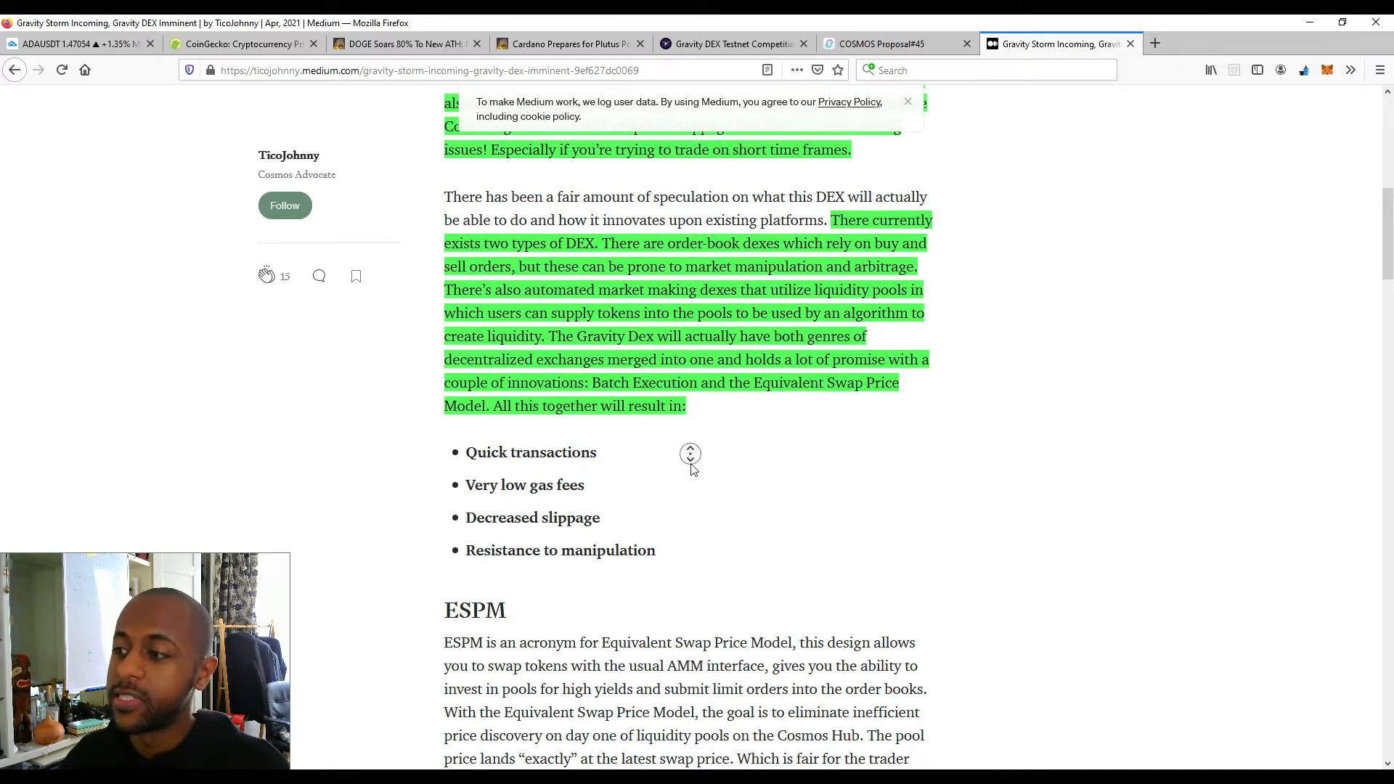
pyautogui.scroll(-3, 691, 501)
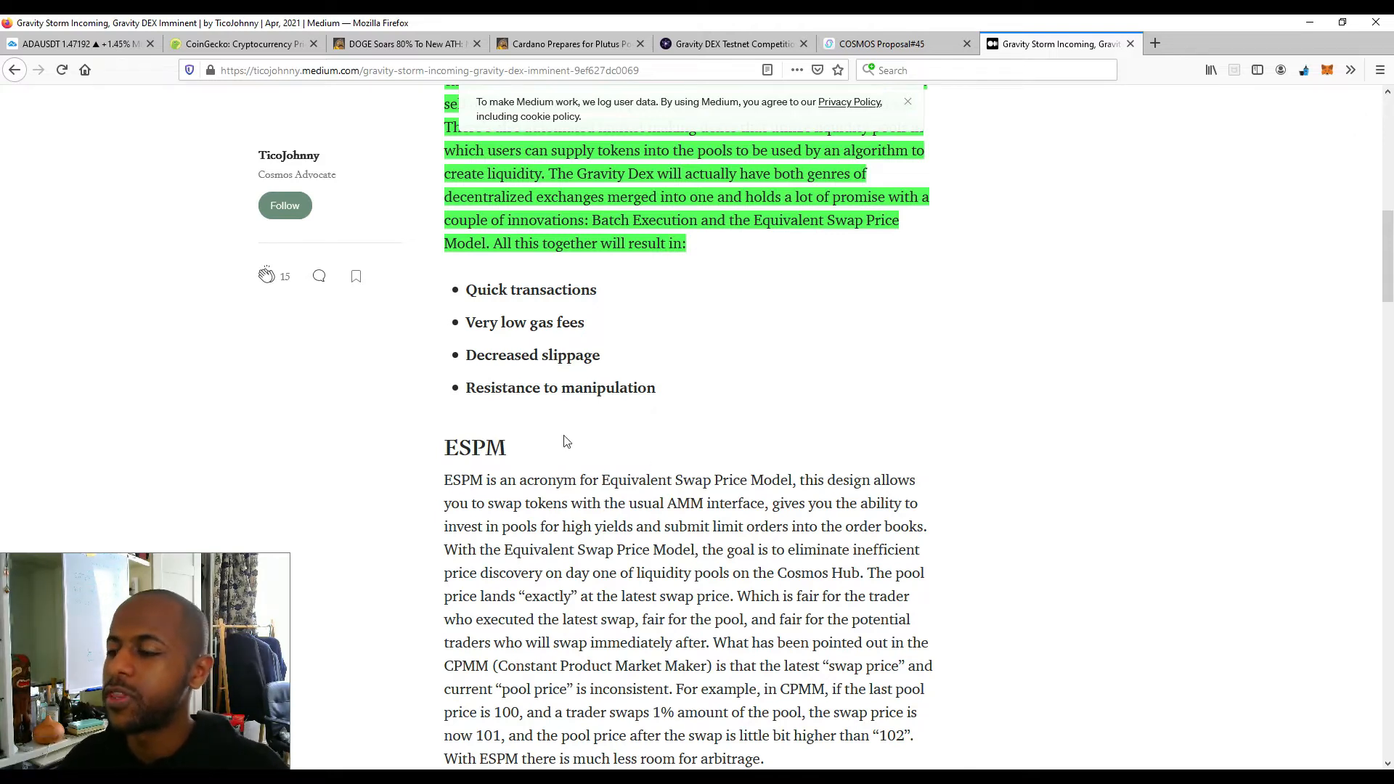
pyautogui.middleClick(405, 496)
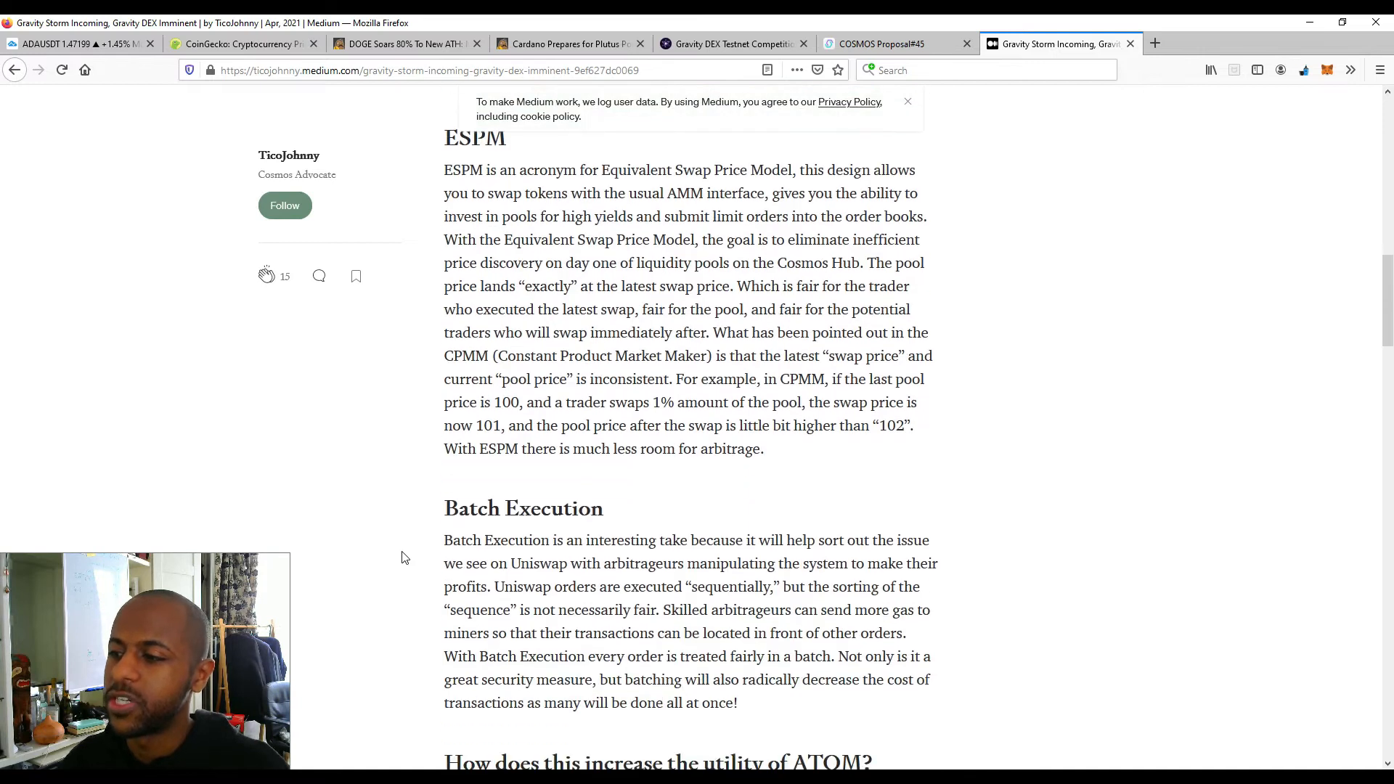
pyautogui.click(397, 482)
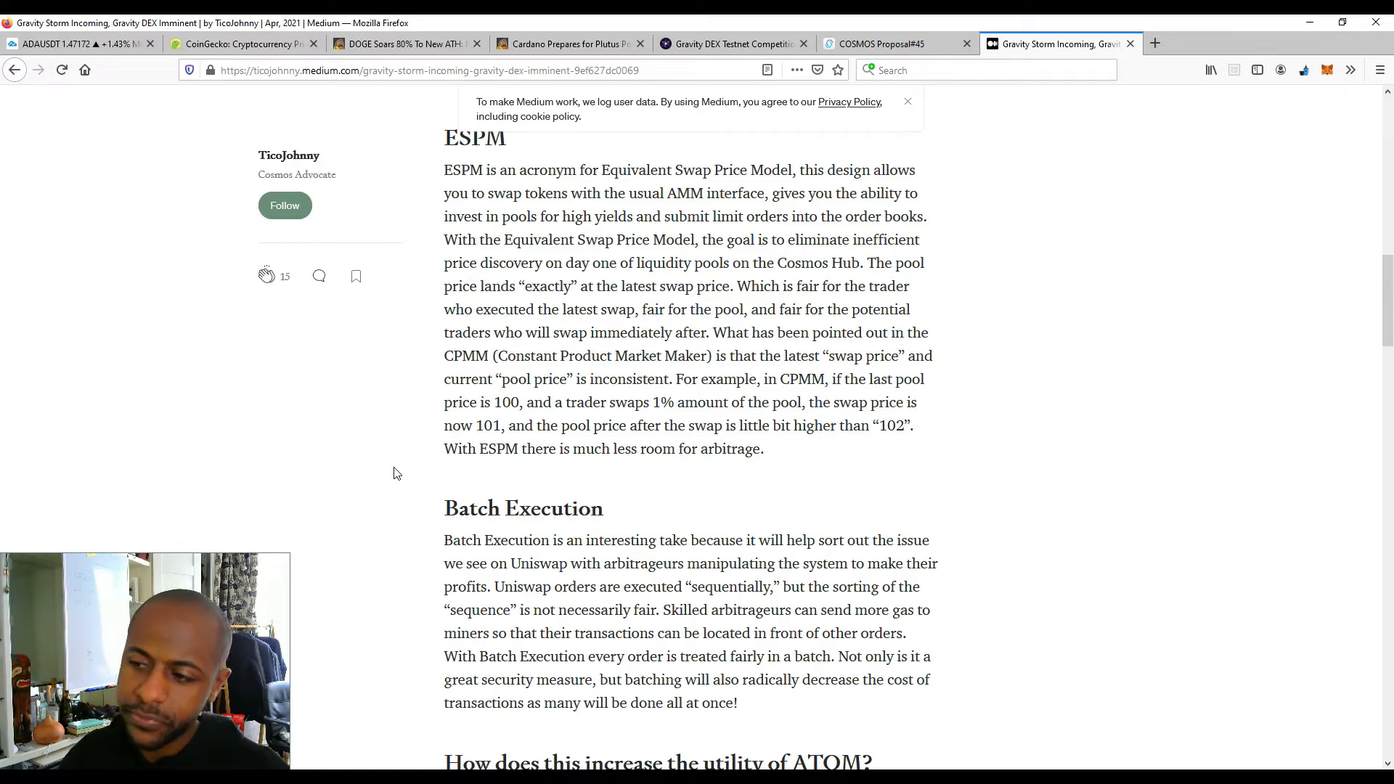
pyautogui.middleClick(440, 398)
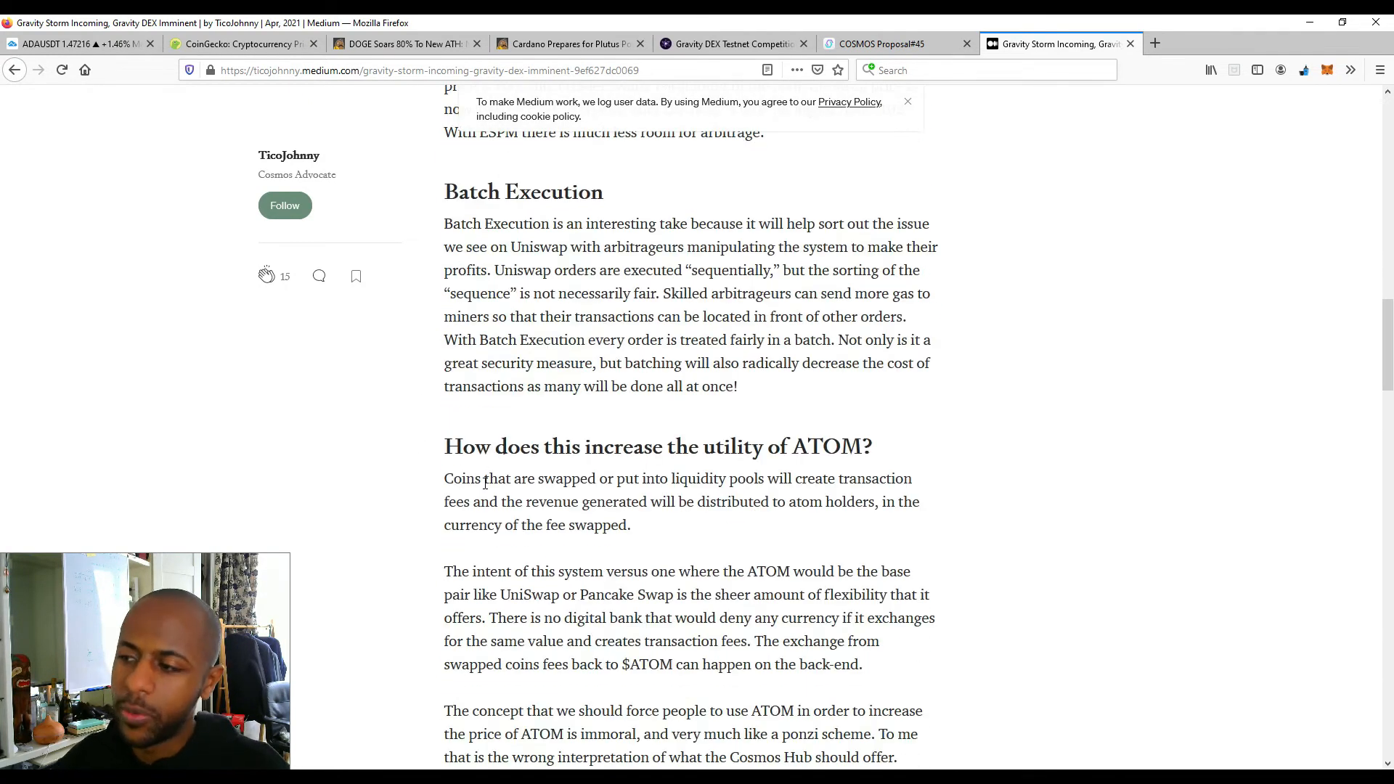
pyautogui.middleClick(477, 501)
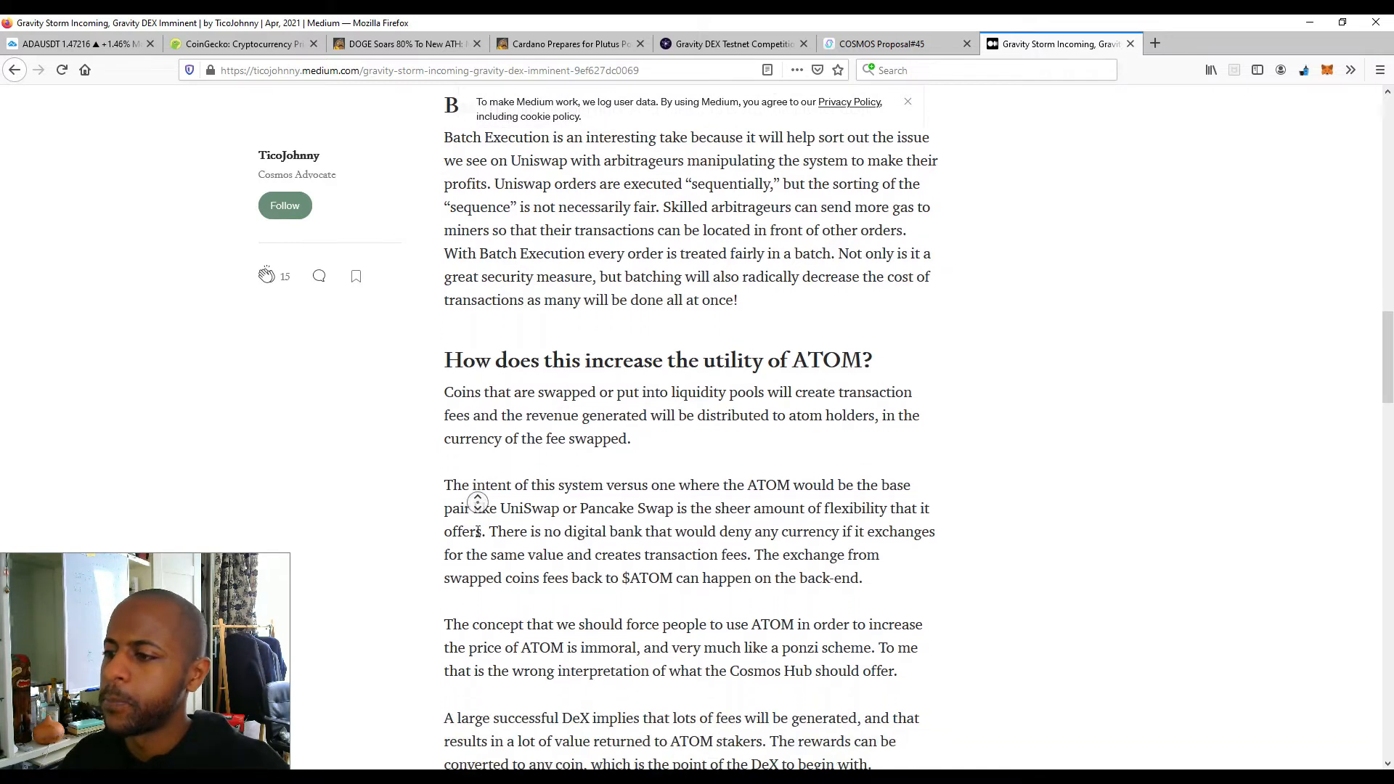
pyautogui.middleClick(478, 480)
pyautogui.middleClick(498, 390)
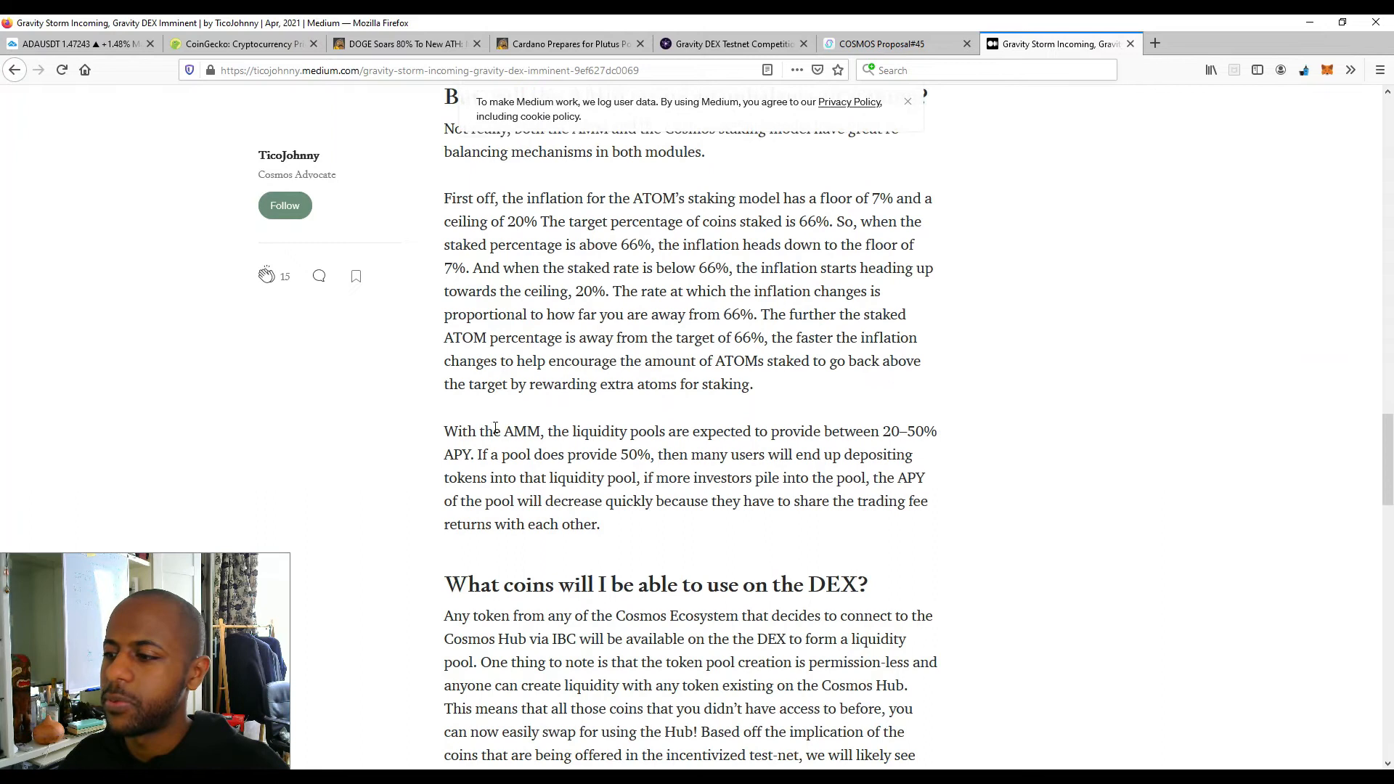
pyautogui.scroll(-5, 471, 446)
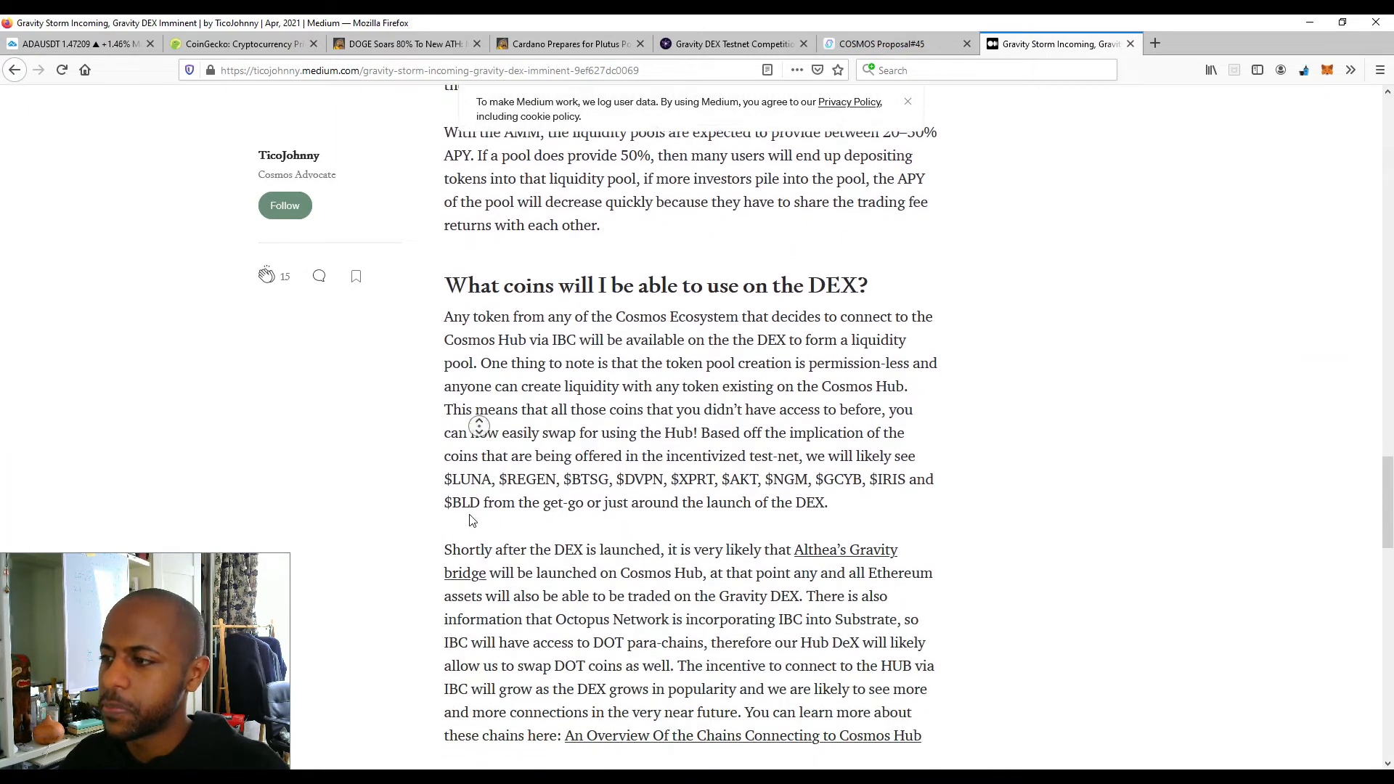
pyautogui.scroll(-5, 436, 490)
pyautogui.scroll(-3, 383, 530)
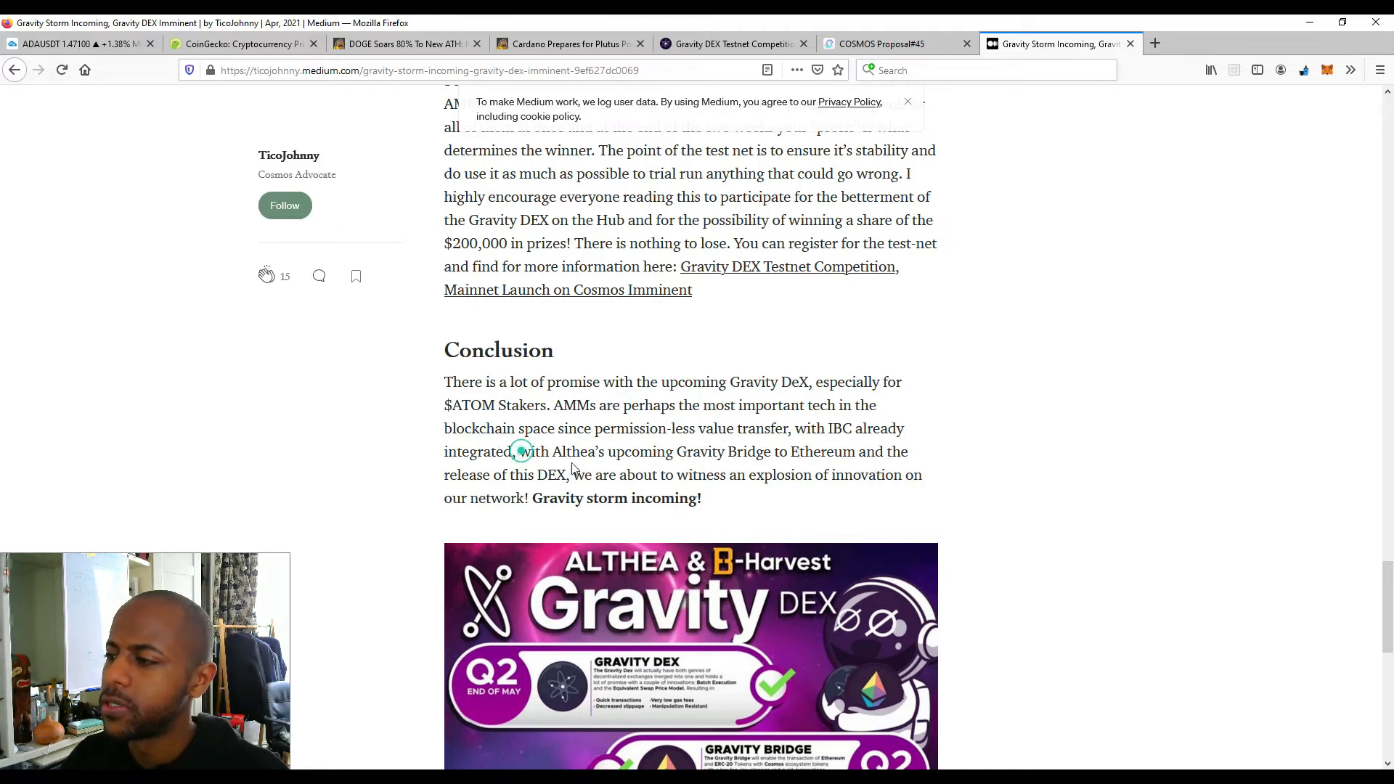
pyautogui.moveTo(518, 451); pyautogui.dragTo(705, 498)
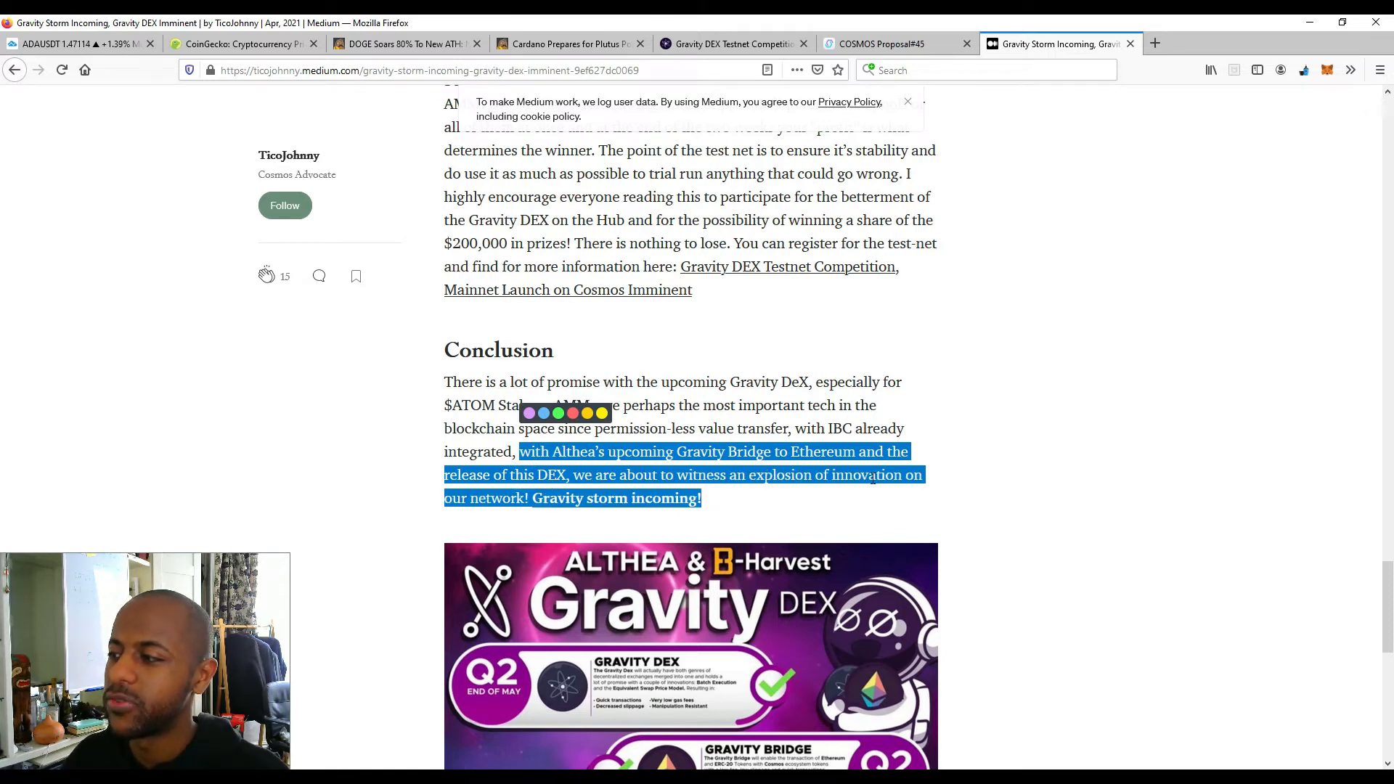
pyautogui.doubleClick(799, 415)
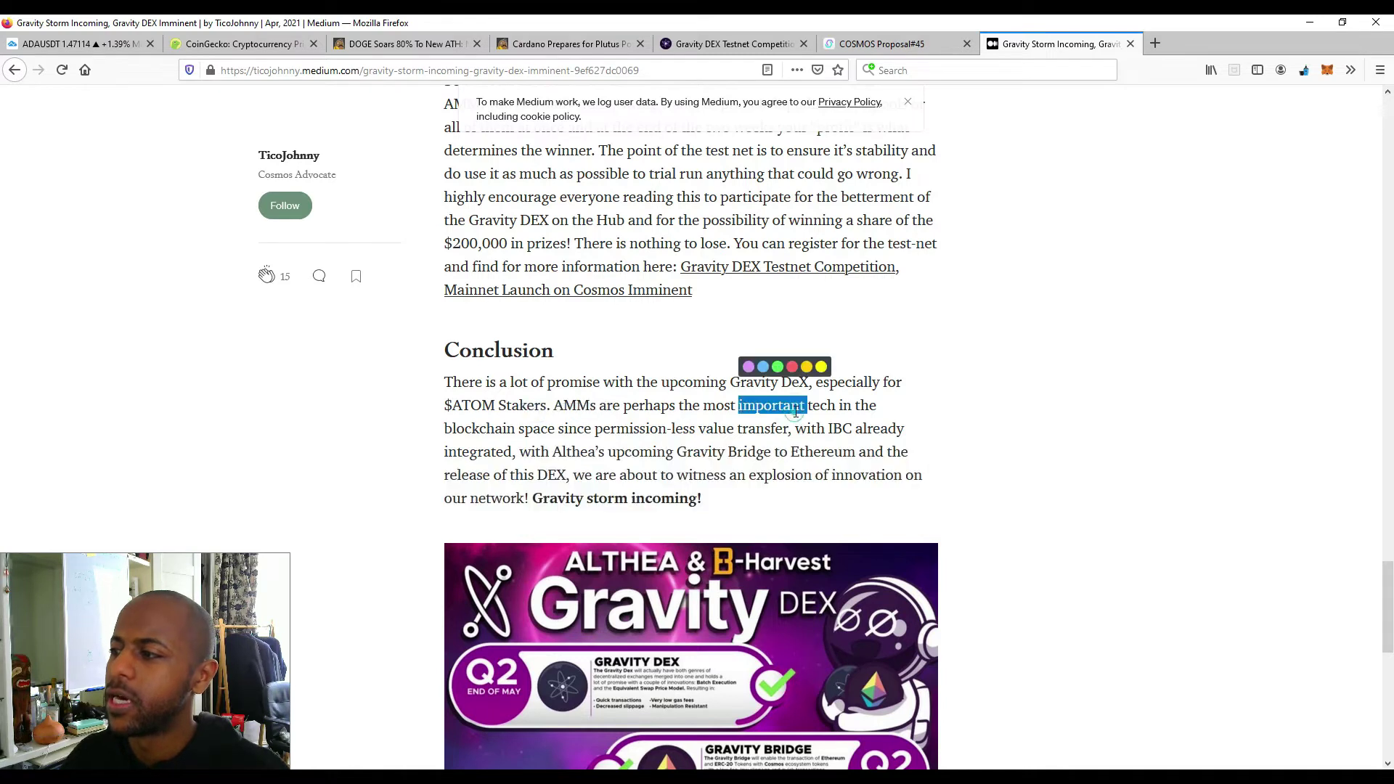
pyautogui.click(621, 387)
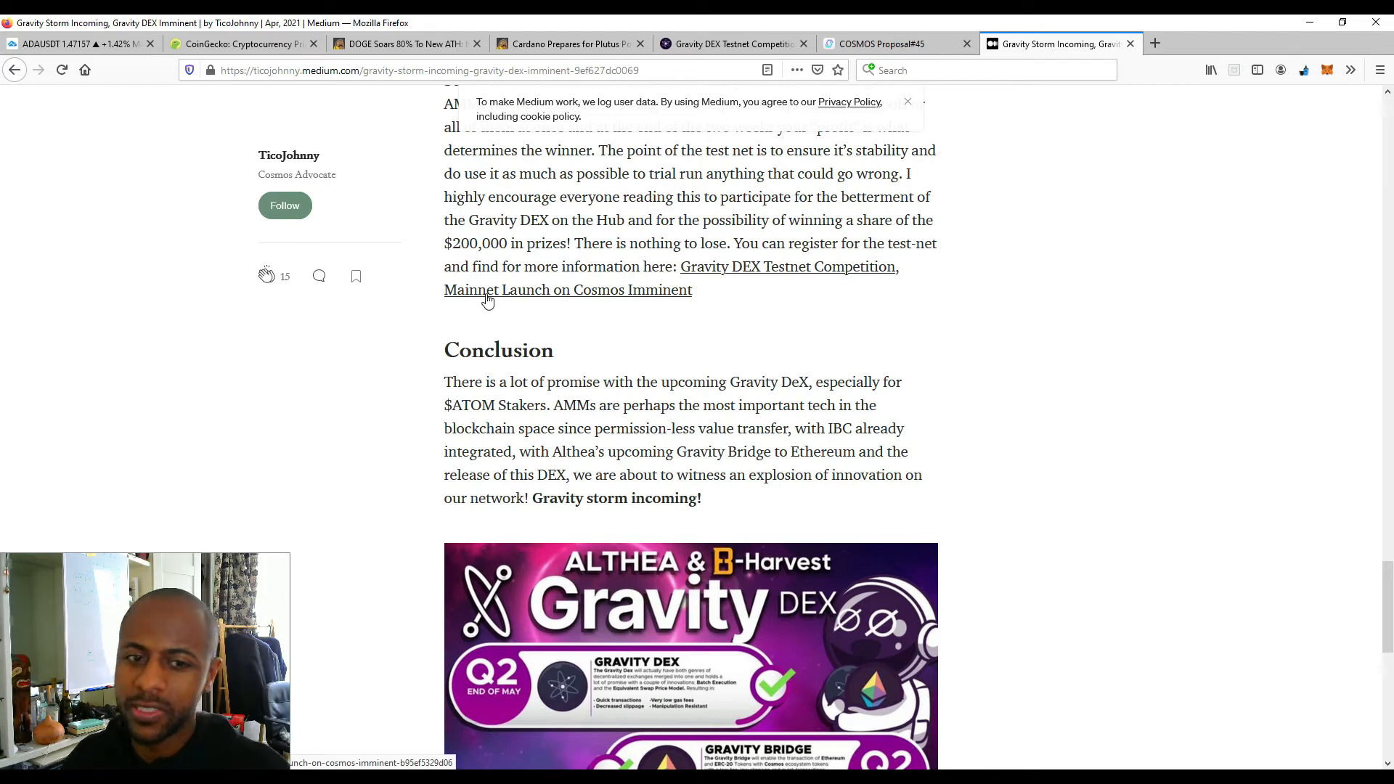
# Switch to the ADAUSDT daily chart and spread the candles to center the rising wedge.
pyautogui.click(71, 44)
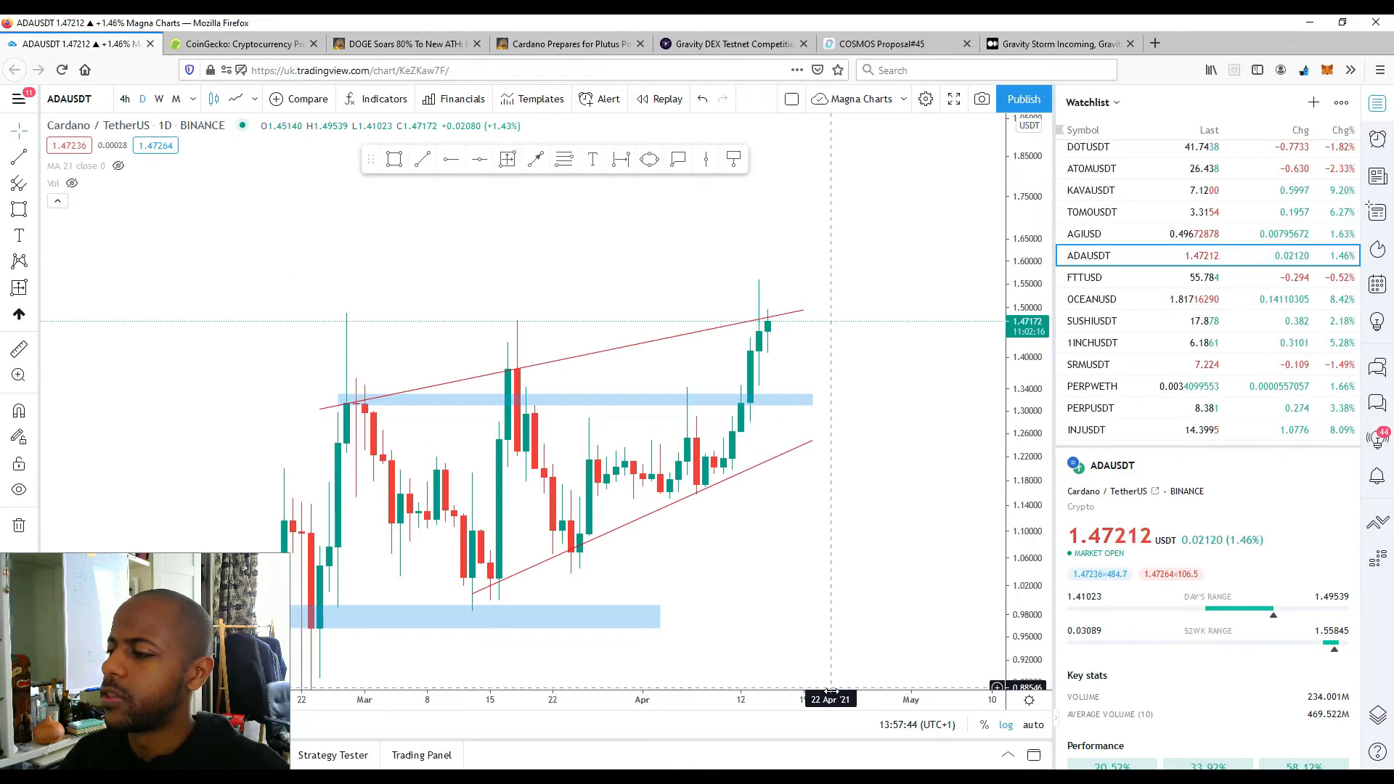
pyautogui.moveTo(861, 698); pyautogui.dragTo(807, 698)
pyautogui.moveTo(788, 615); pyautogui.dragTo(762, 448)
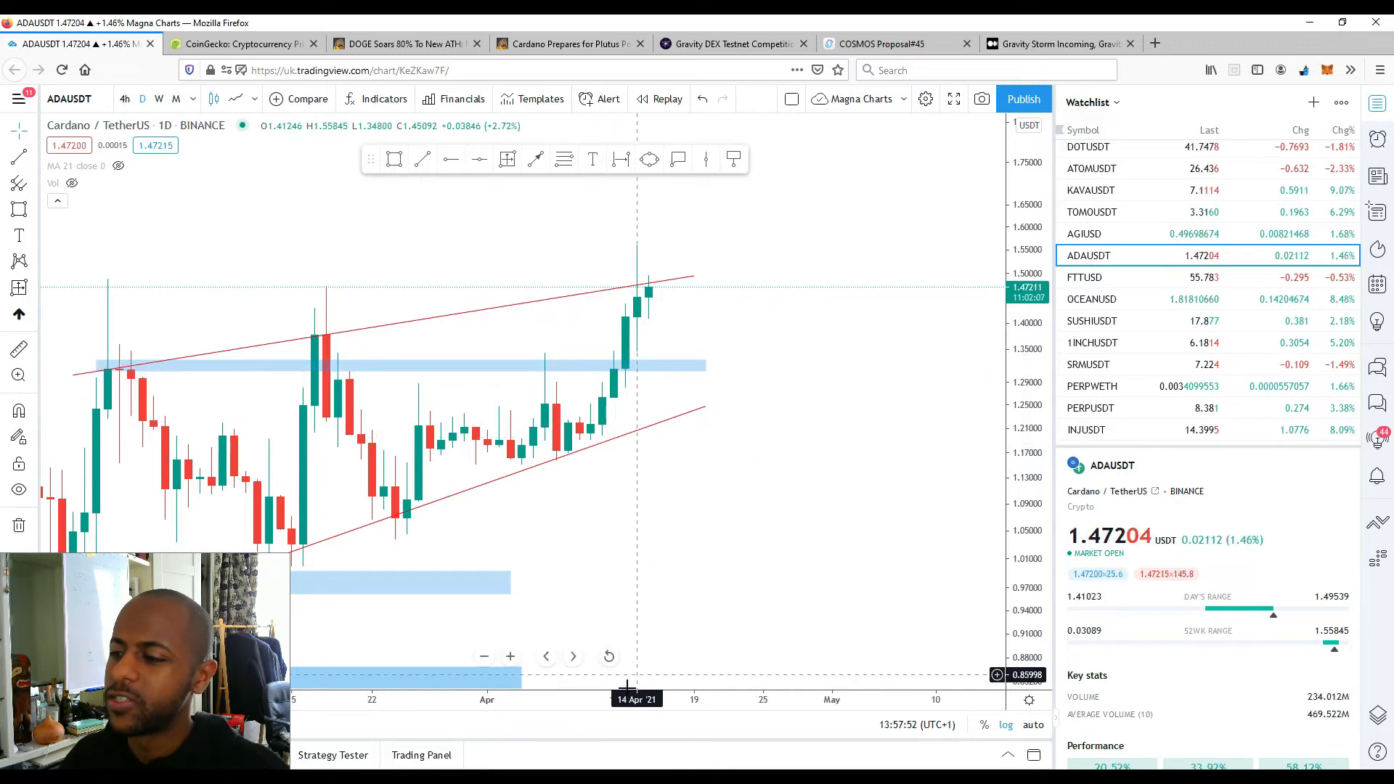
pyautogui.moveTo(637, 699); pyautogui.dragTo(688, 703)
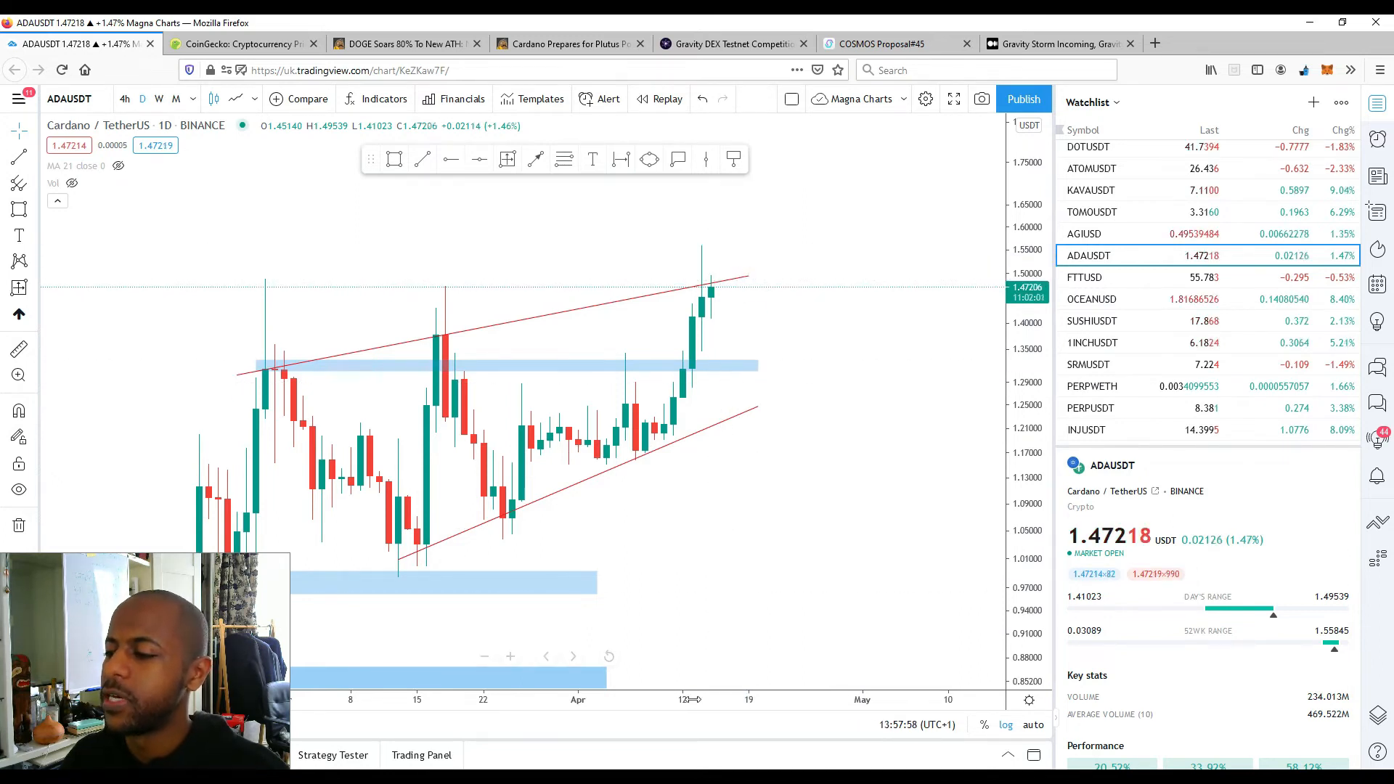
# Pan and compress the chart so price near 1.472 sits against the wedge's upper trendline.
pyautogui.moveTo(698, 699); pyautogui.dragTo(643, 700)
pyautogui.moveTo(753, 543); pyautogui.dragTo(776, 532)
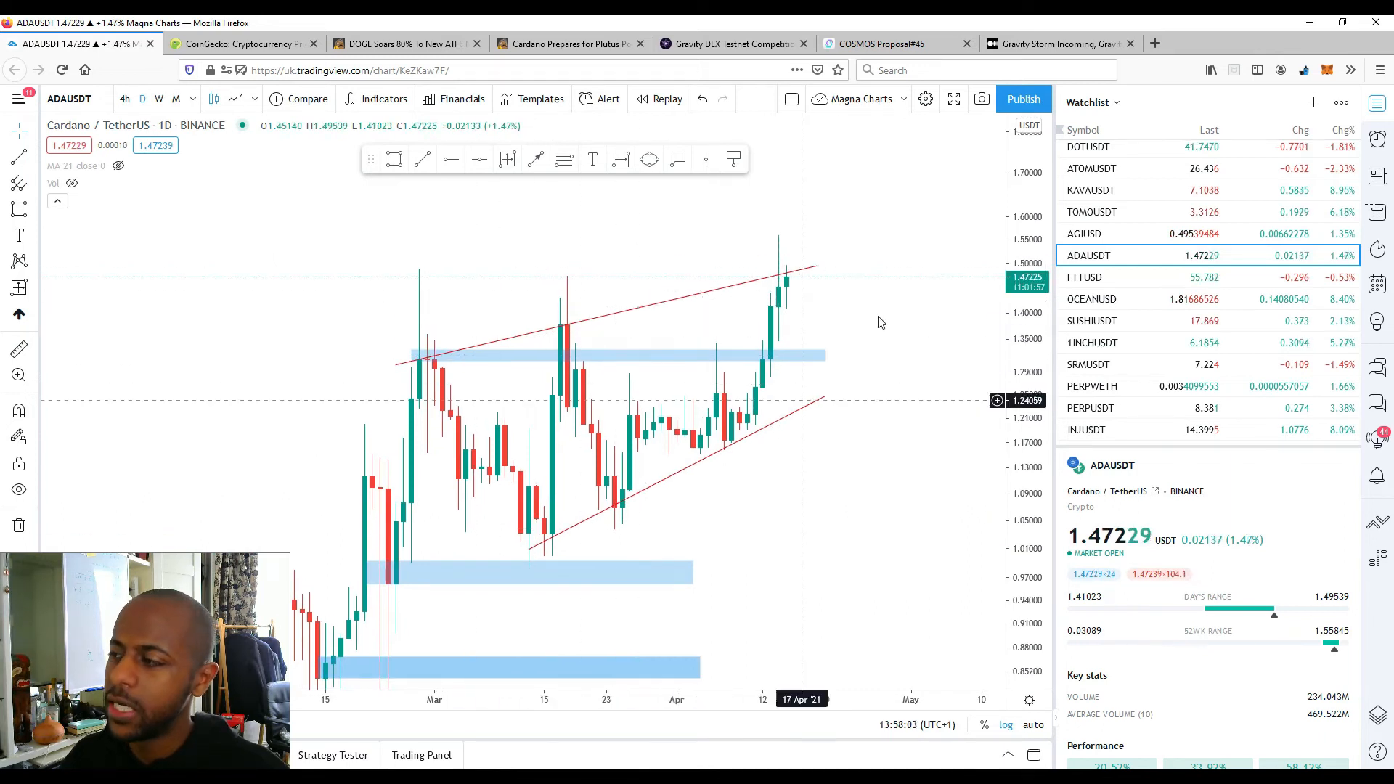
pyautogui.moveTo(801, 288); pyautogui.dragTo(684, 297)
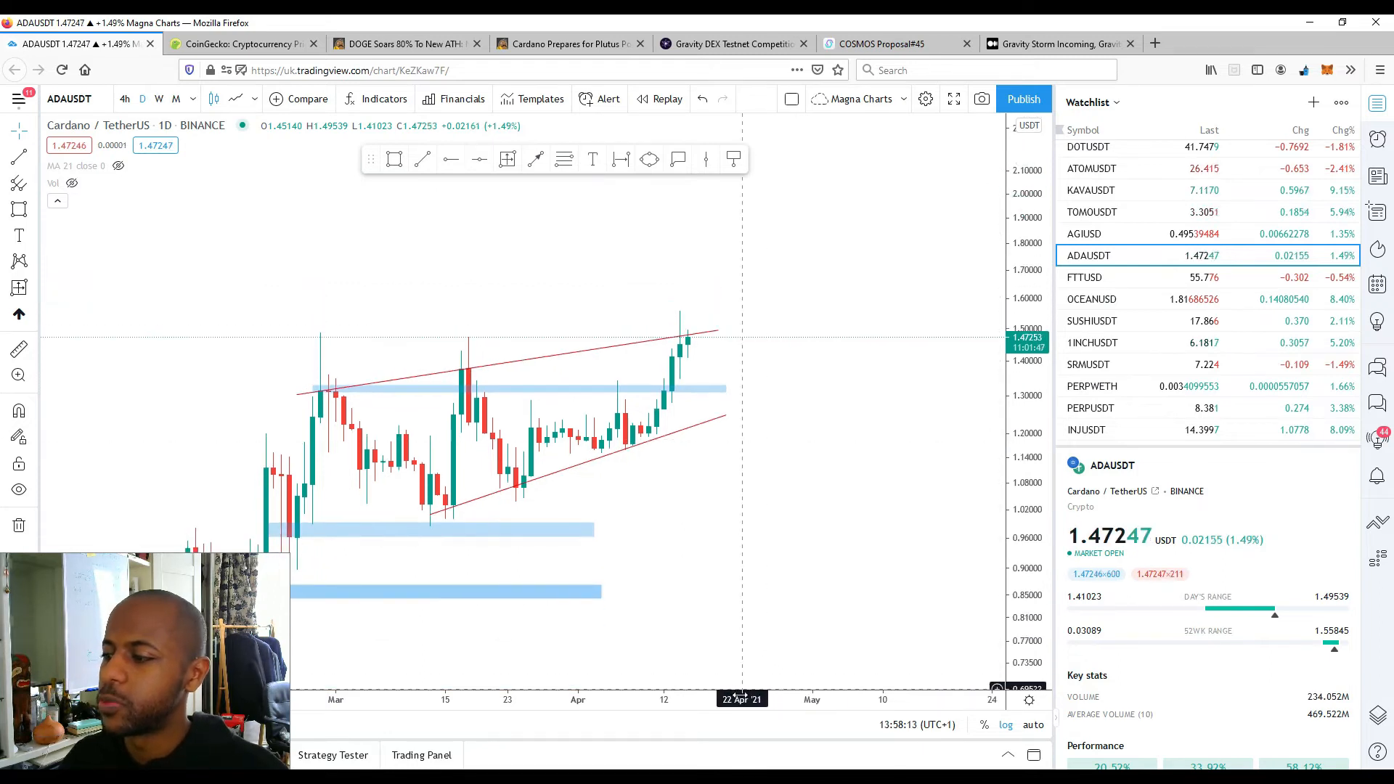
pyautogui.scroll(-3, 791, 626)
pyautogui.scroll(-2, 828, 546)
pyautogui.moveTo(861, 496); pyautogui.dragTo(810, 509)
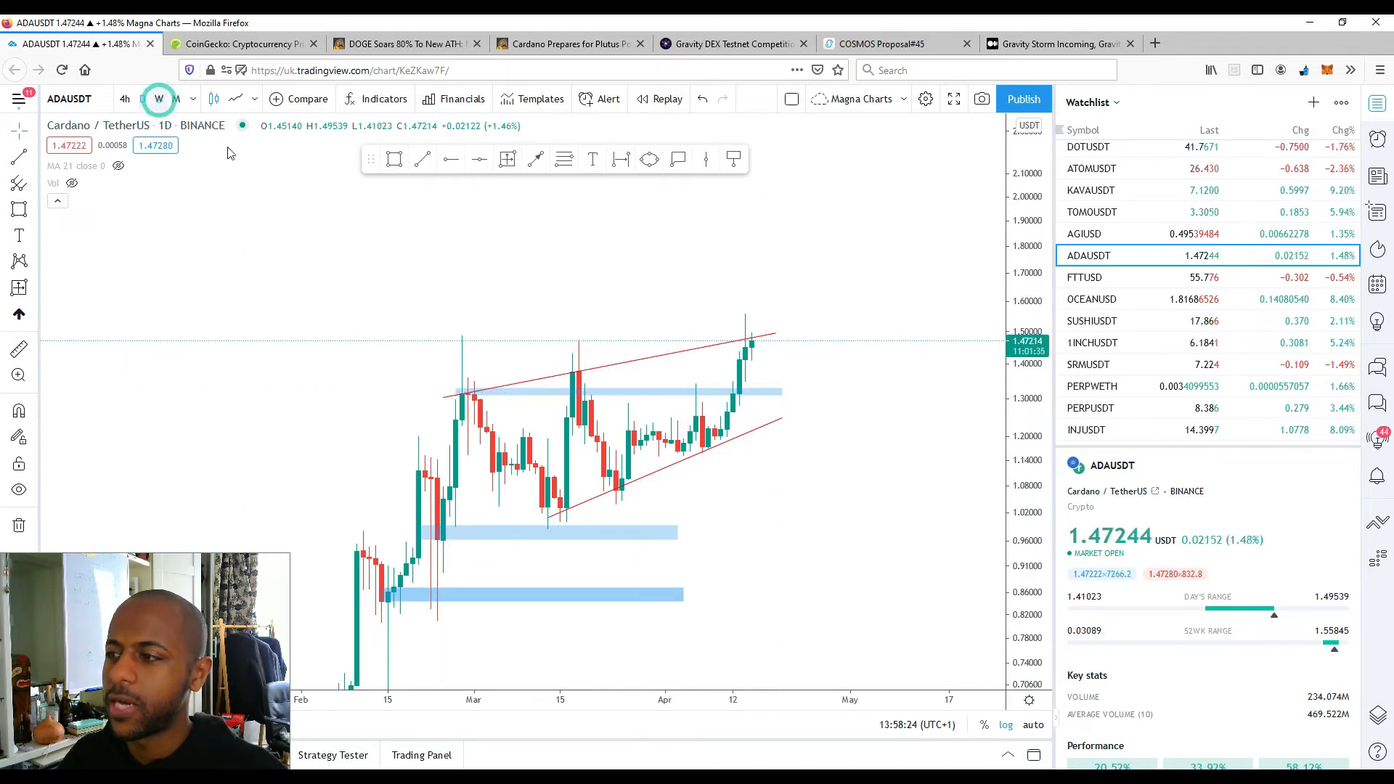
pyautogui.click(158, 98)
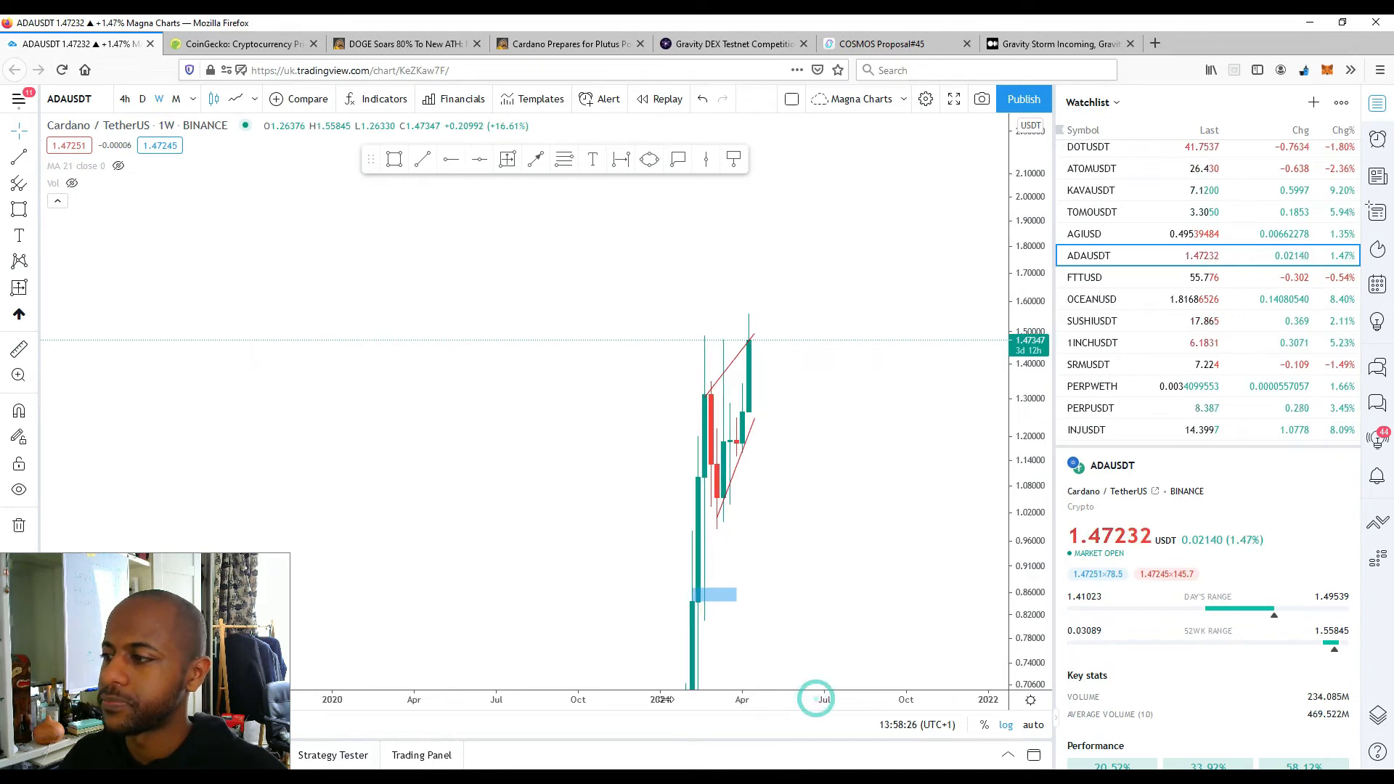
pyautogui.moveTo(817, 699); pyautogui.dragTo(654, 698)
pyautogui.scroll(3, 616, 582)
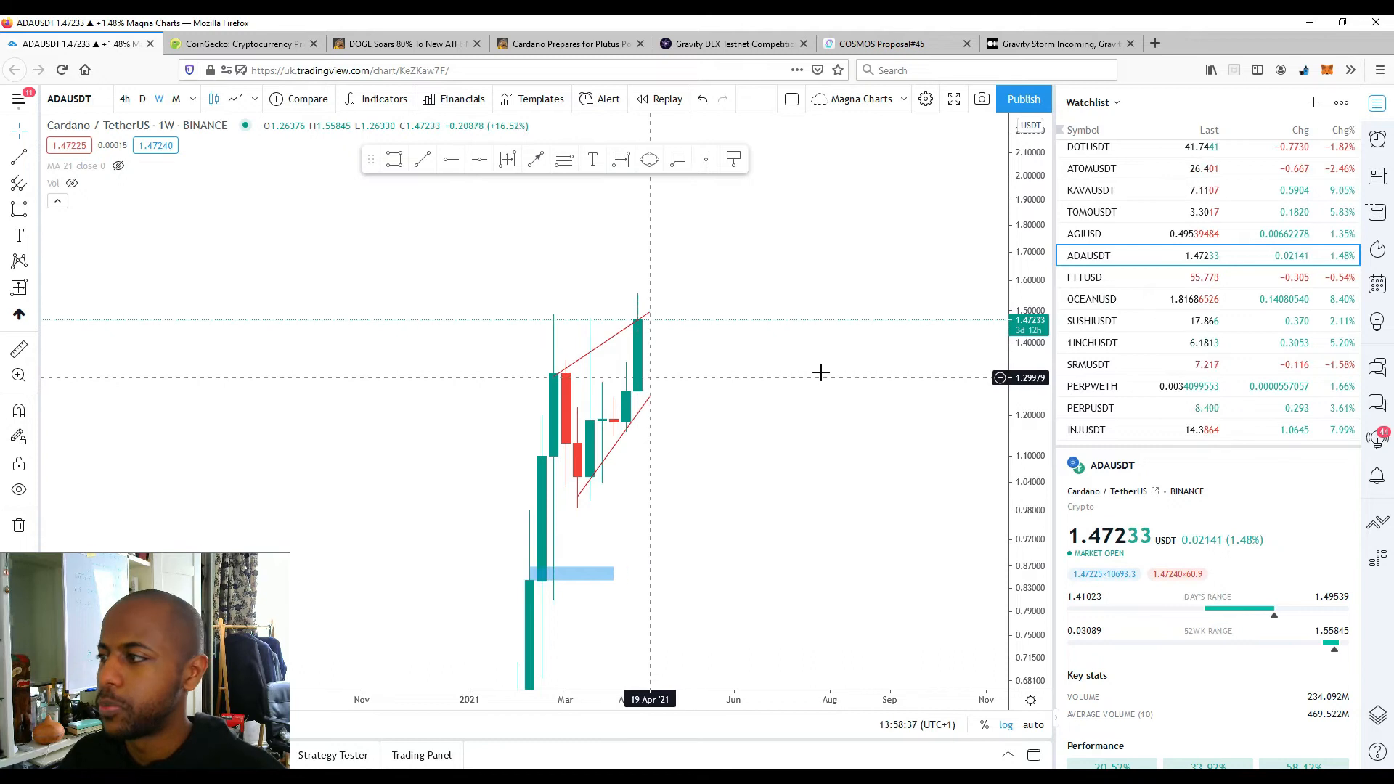
pyautogui.click(140, 99)
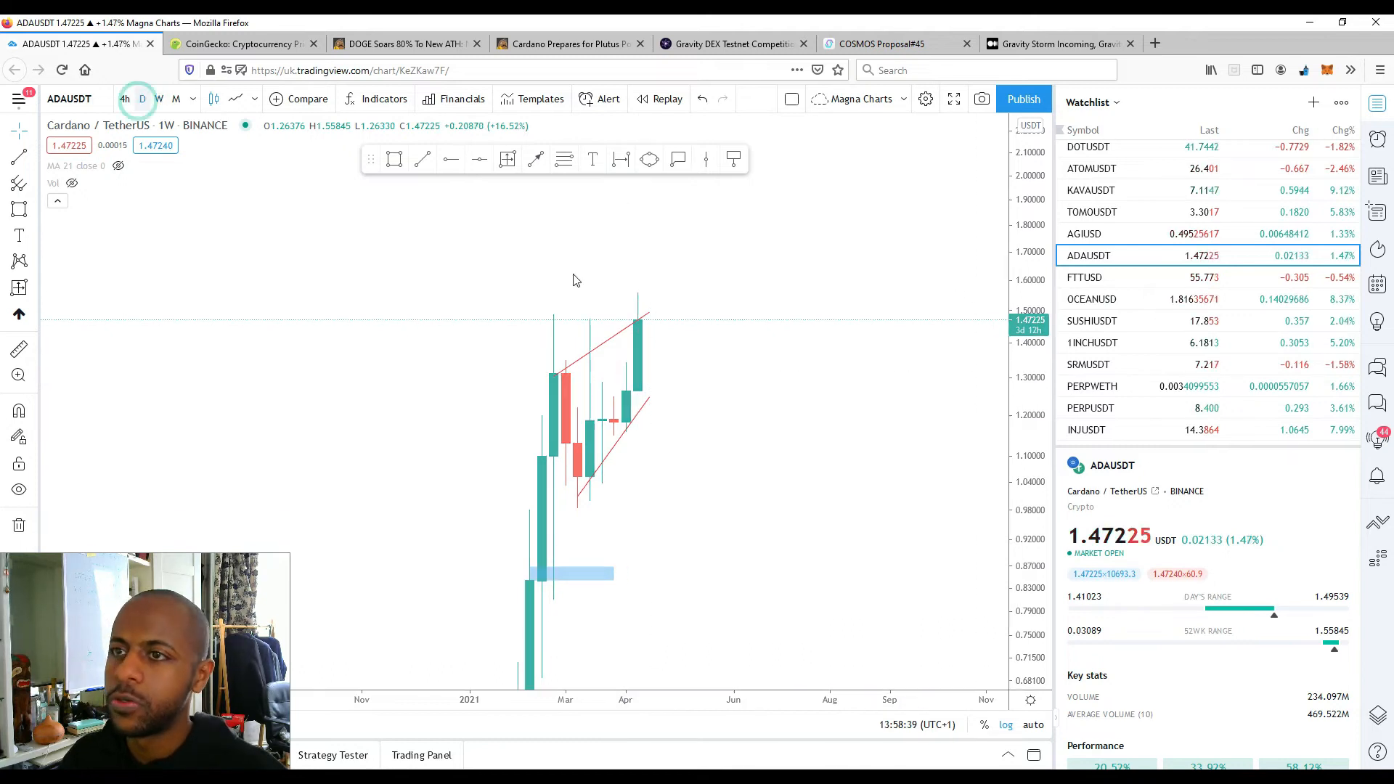
pyautogui.moveTo(528, 699); pyautogui.dragTo(690, 695)
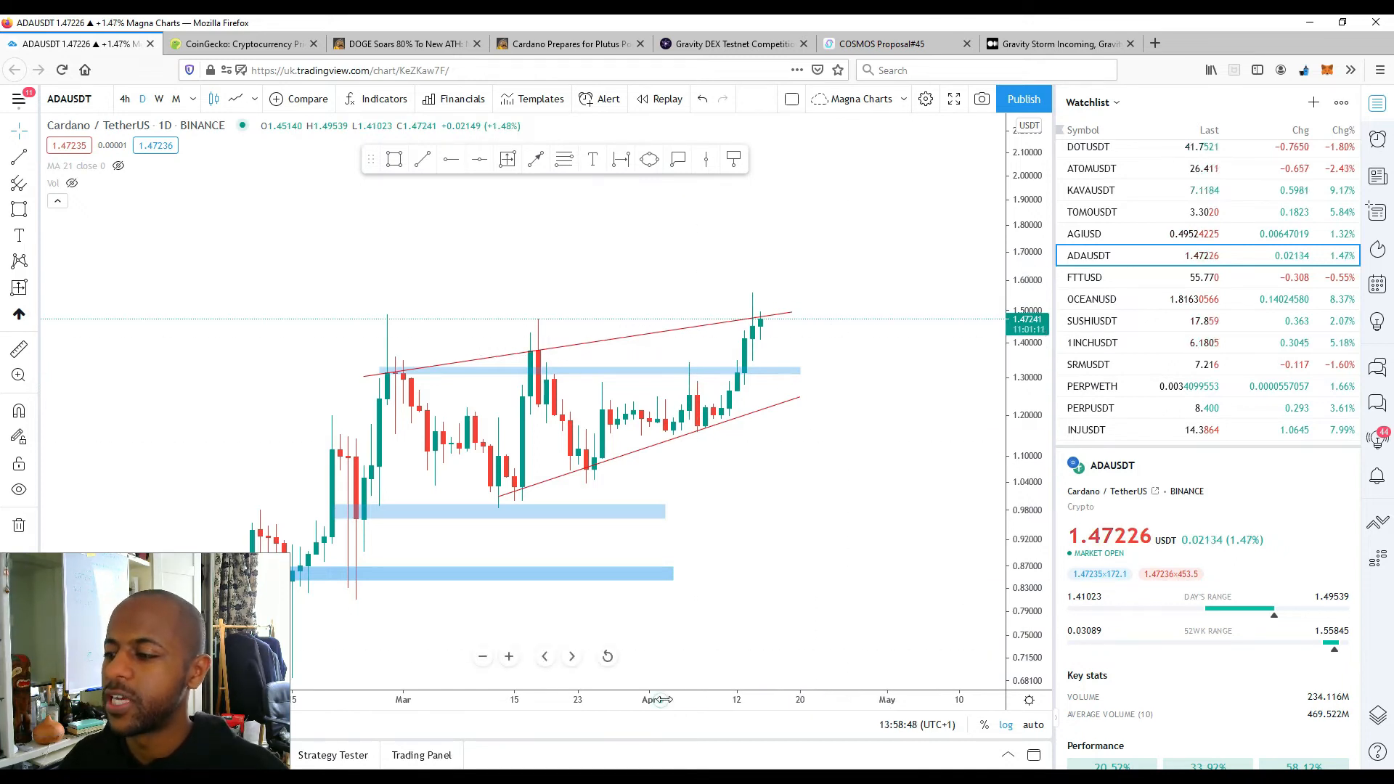
pyautogui.scroll(3, 697, 490)
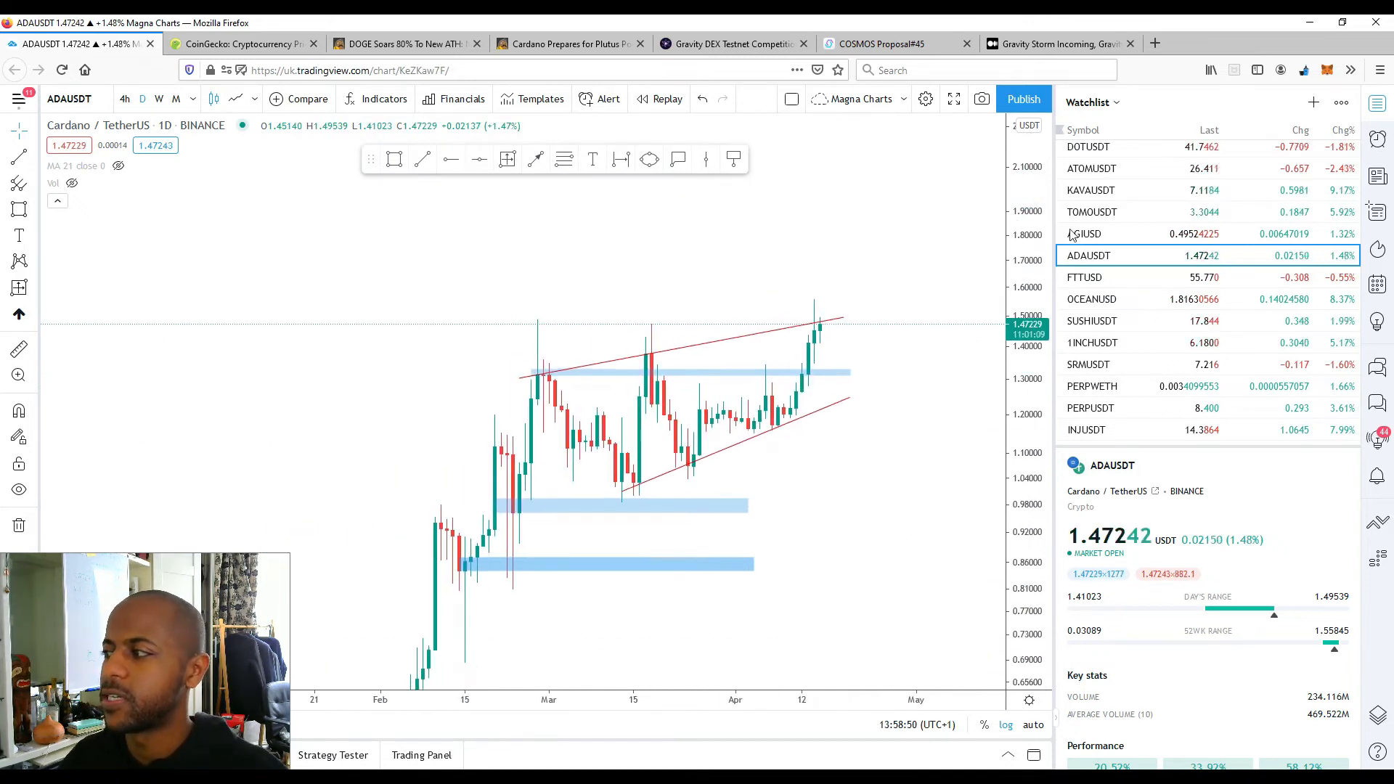
# Load ATOMUSDT from the watchlist, pan toward recent months and select the upper blue price zone.
pyautogui.click(1093, 168)
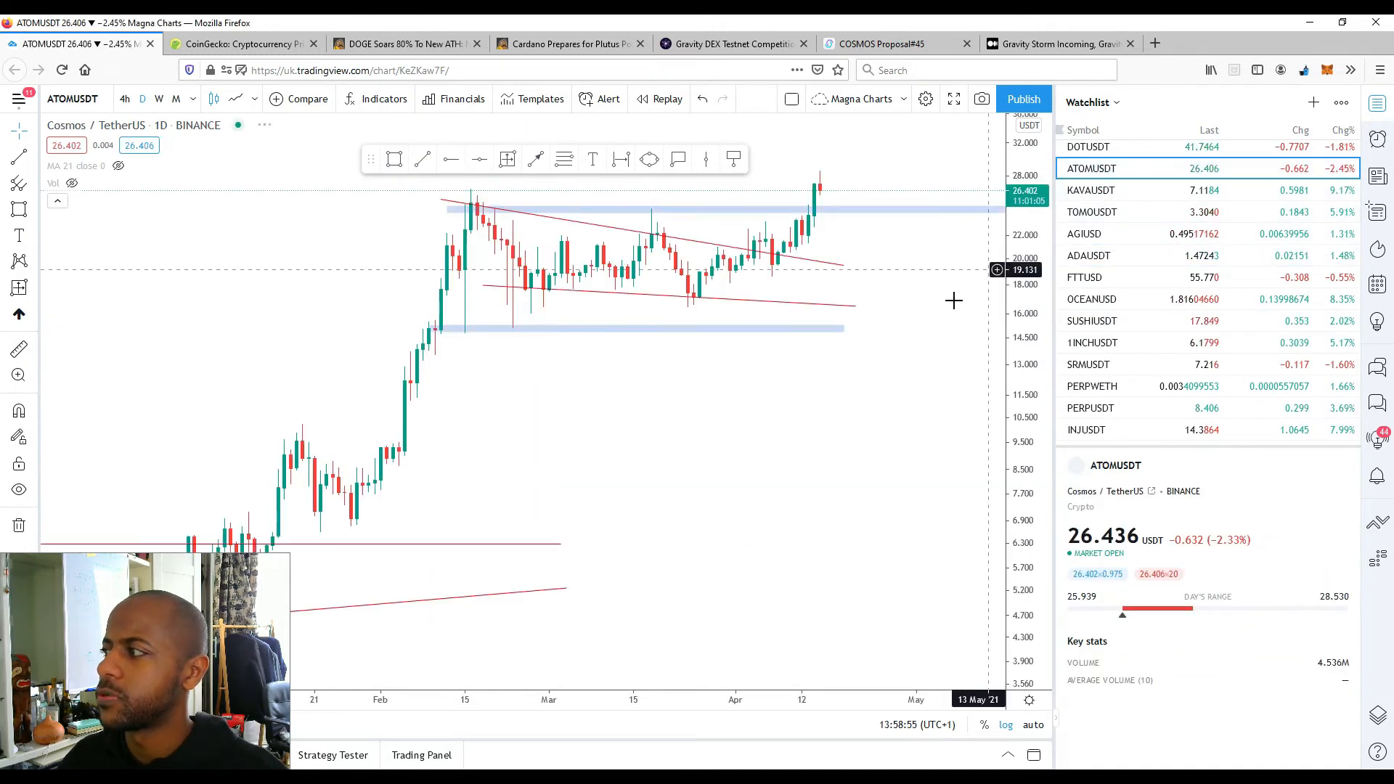
pyautogui.moveTo(931, 250); pyautogui.dragTo(968, 452)
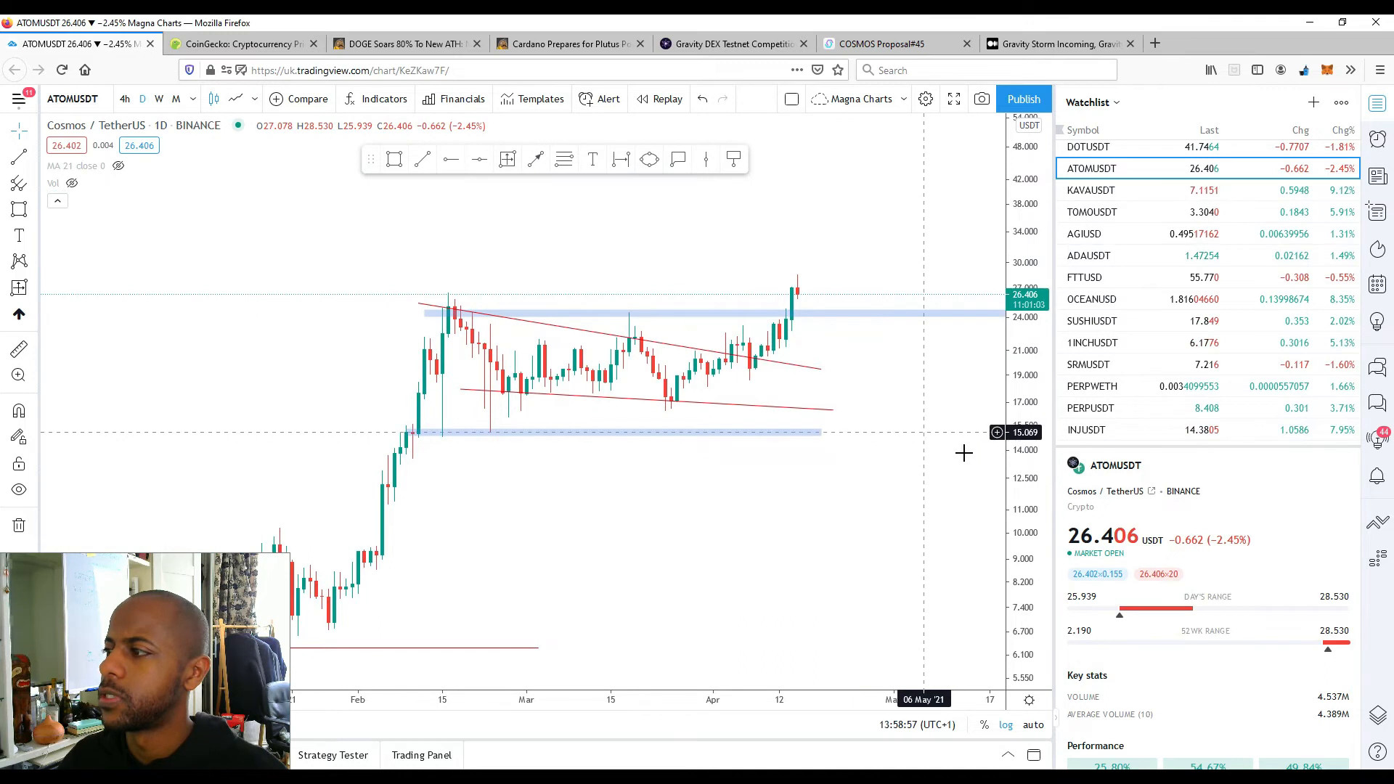
pyautogui.moveTo(940, 399); pyautogui.dragTo(878, 458)
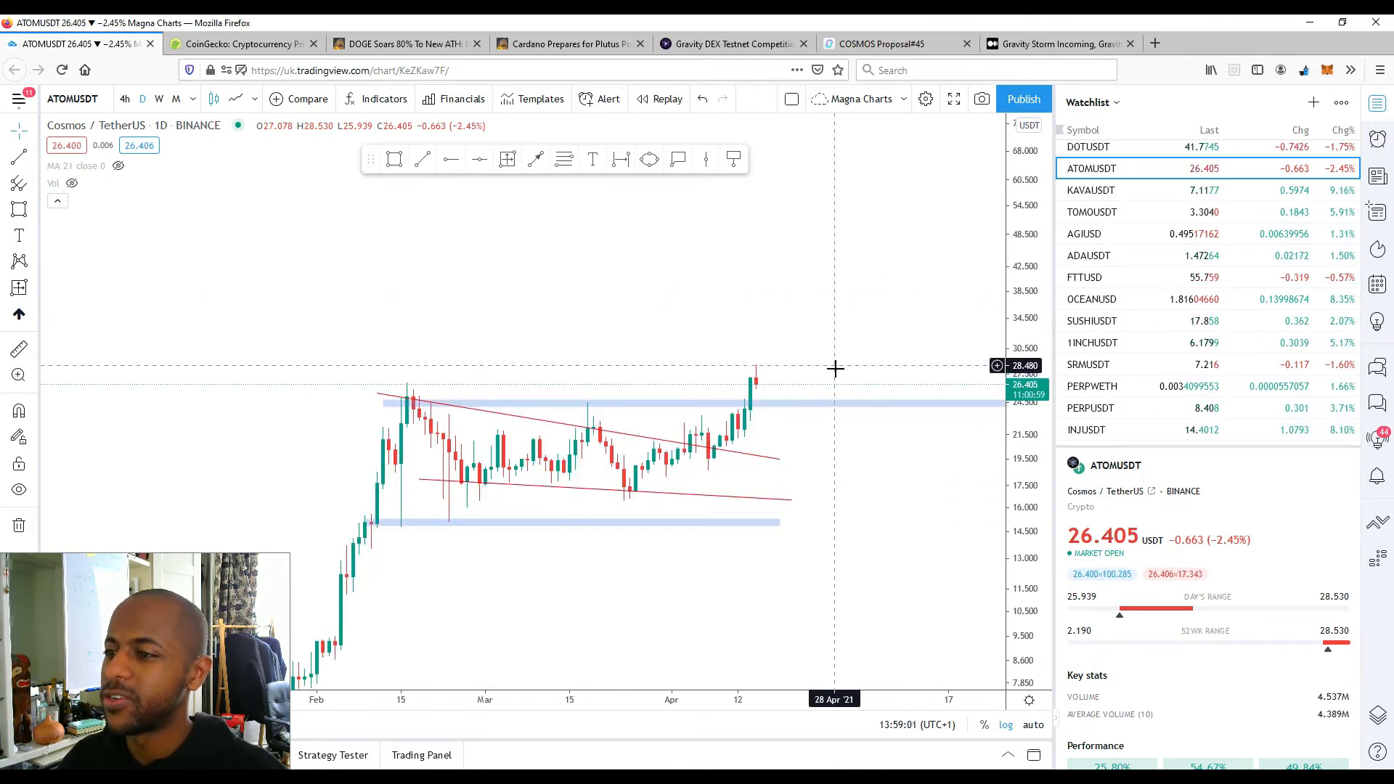
pyautogui.scroll(-3, 806, 610)
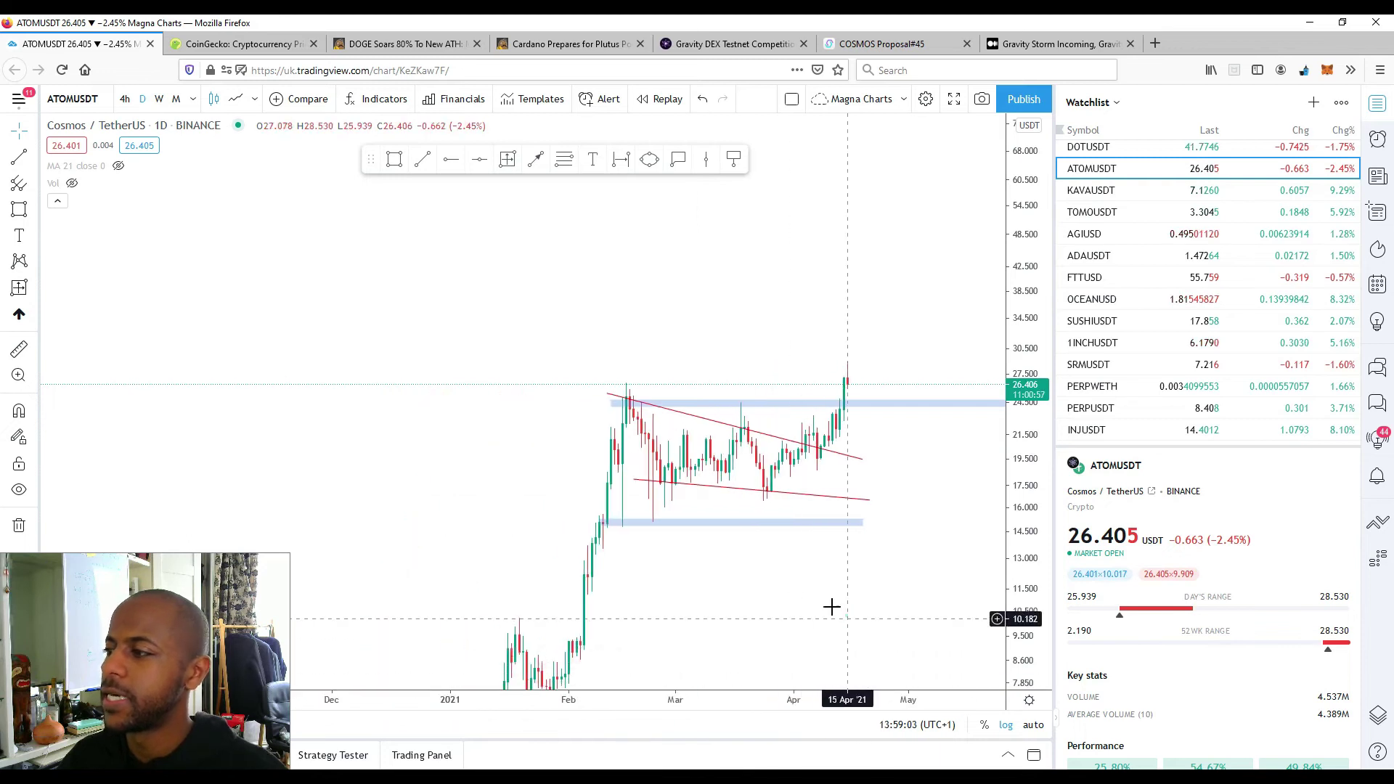
pyautogui.moveTo(831, 606); pyautogui.dragTo(653, 577)
pyautogui.click(691, 386)
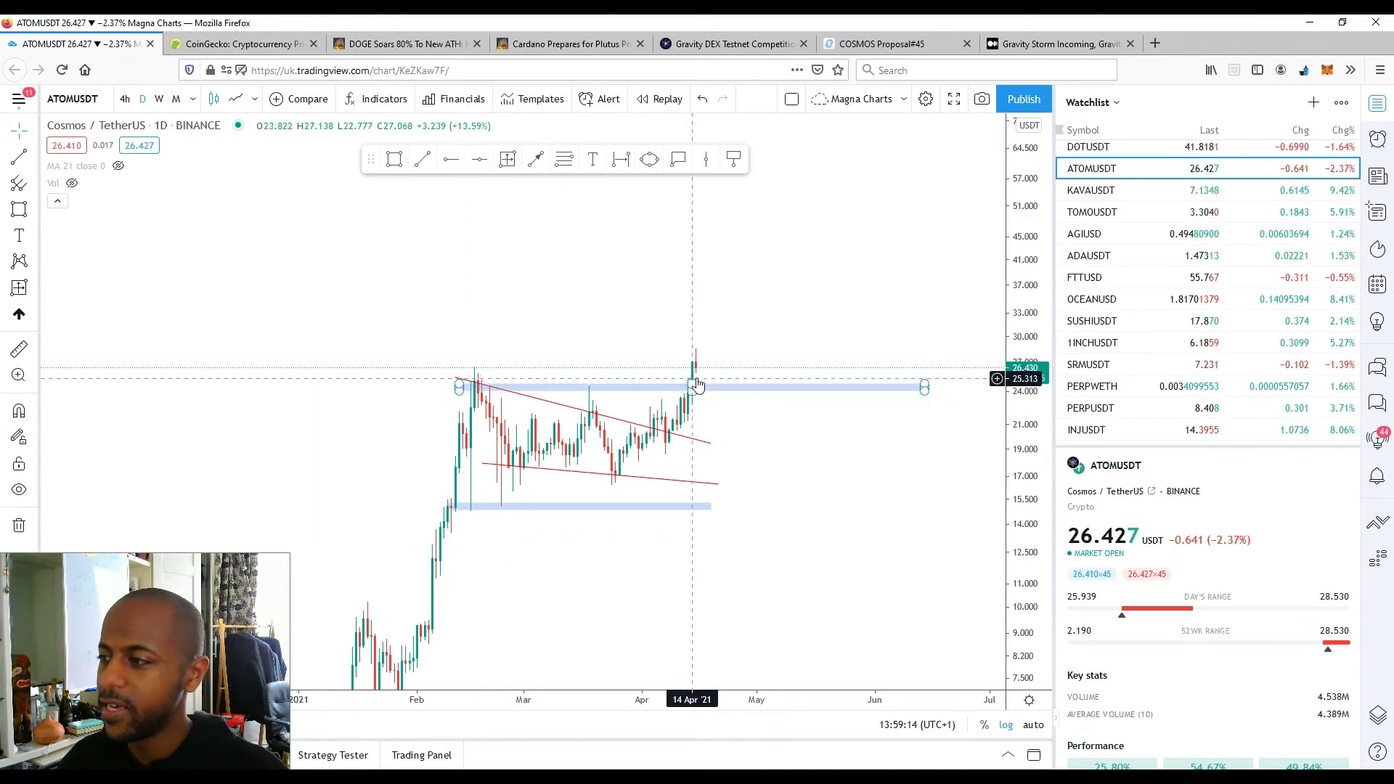
# Switch ATOMUSDT to weekly candles and compress the time axis to show the triangle breakout.
pyautogui.click(161, 99)
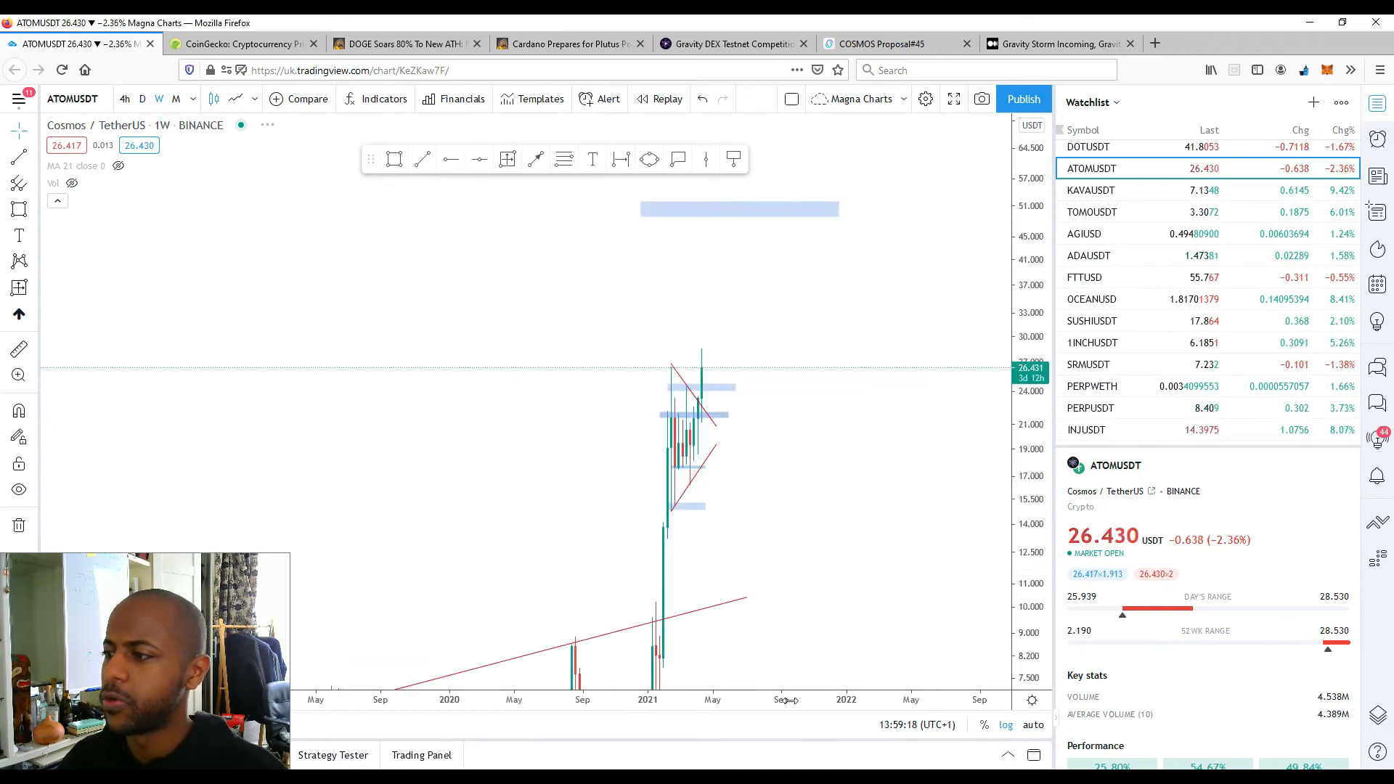
pyautogui.moveTo(762, 693); pyautogui.dragTo(565, 694)
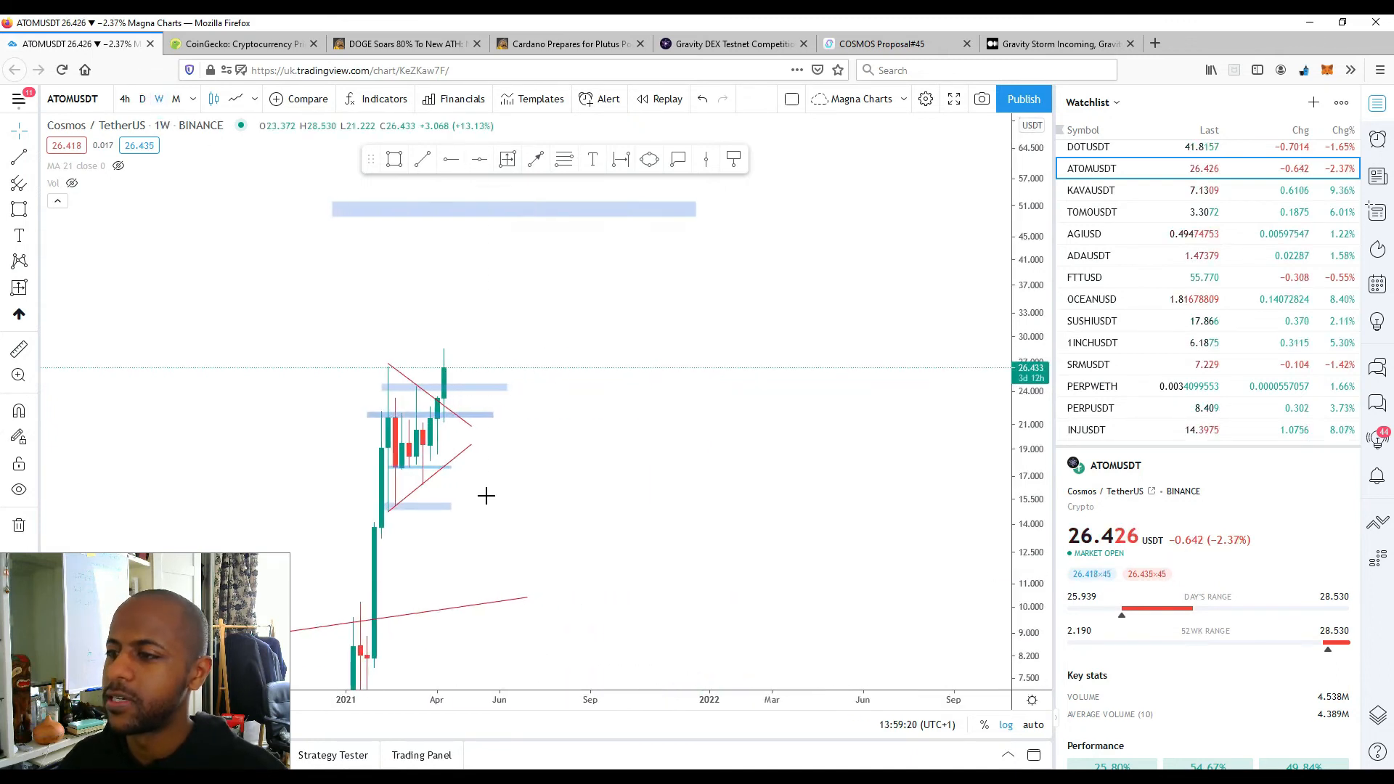
pyautogui.scroll(4, 490, 490)
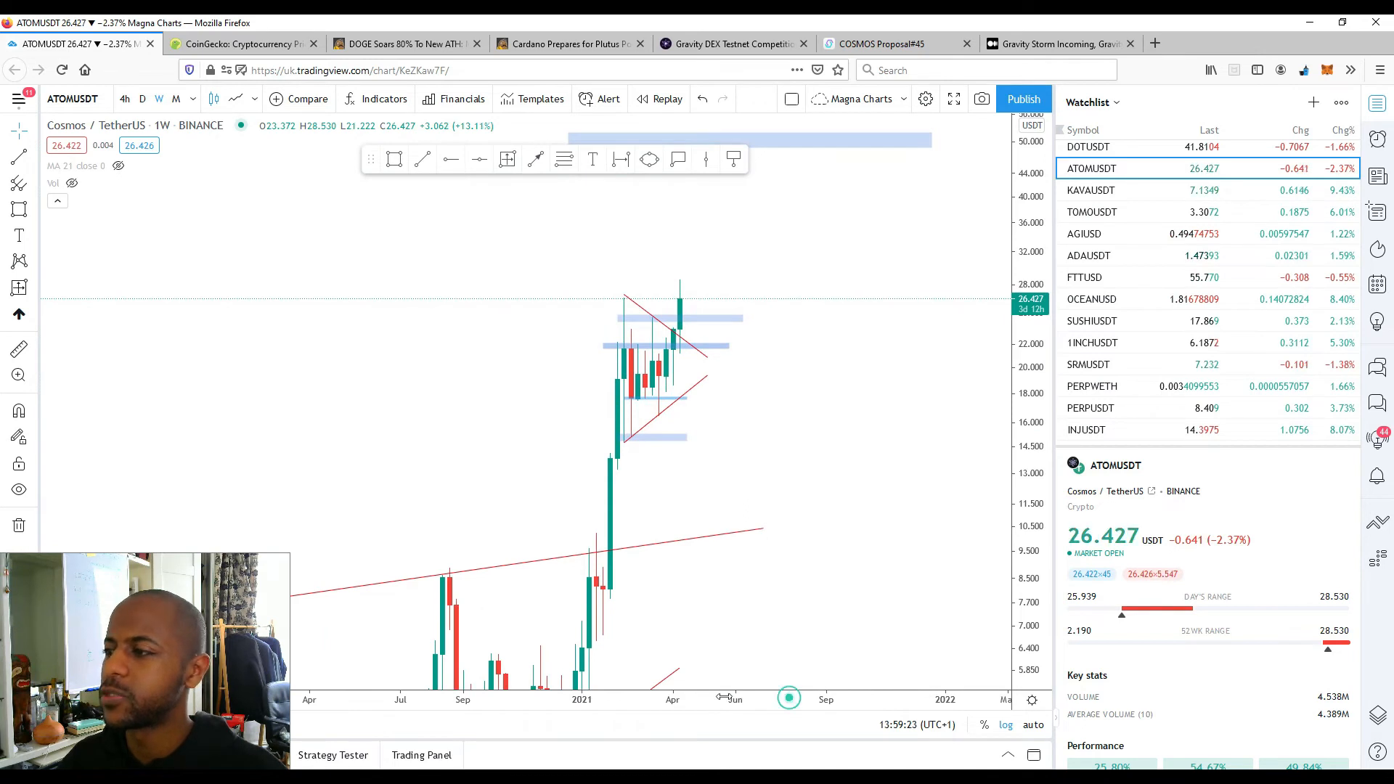
pyautogui.moveTo(655, 376); pyautogui.dragTo(552, 414)
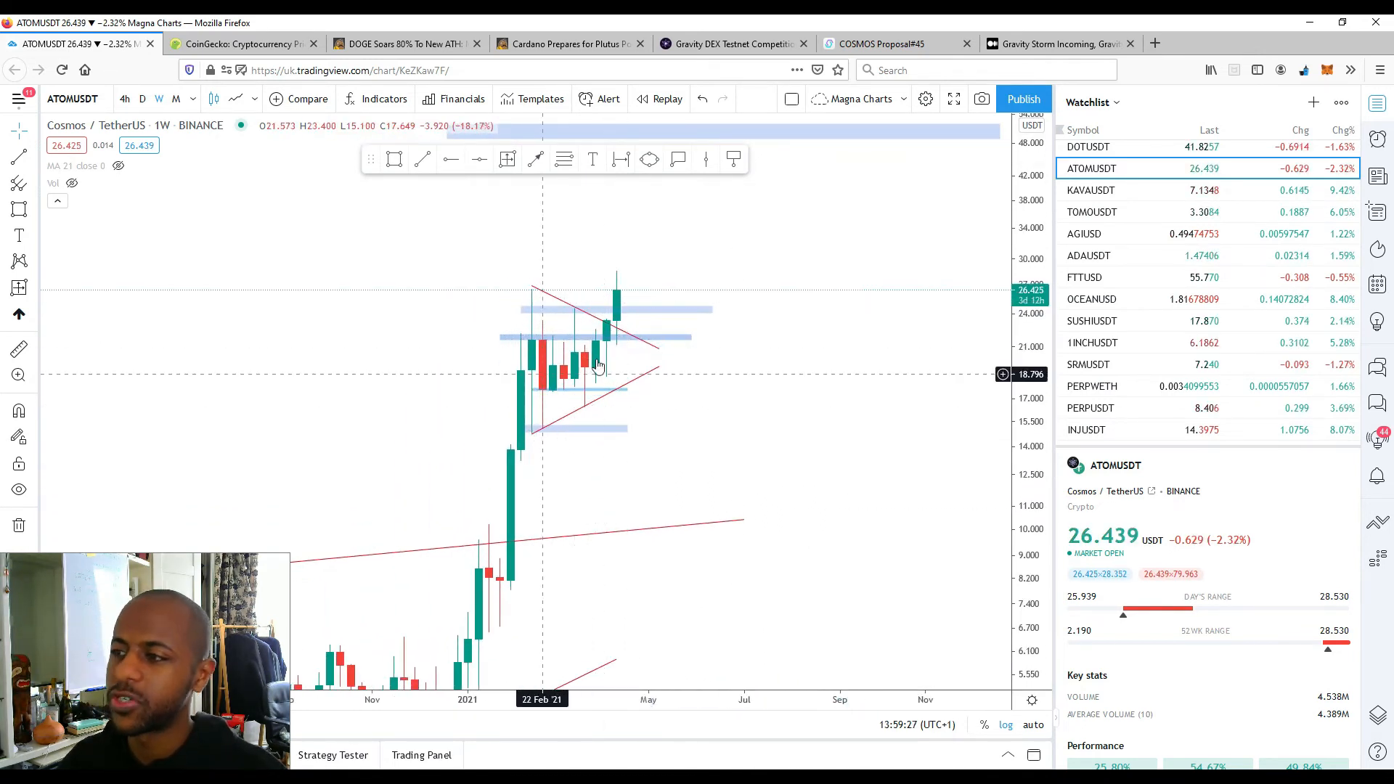
# Select the horizontal resistance level and pan up to reveal the upper blue zone.
pyautogui.click(615, 316)
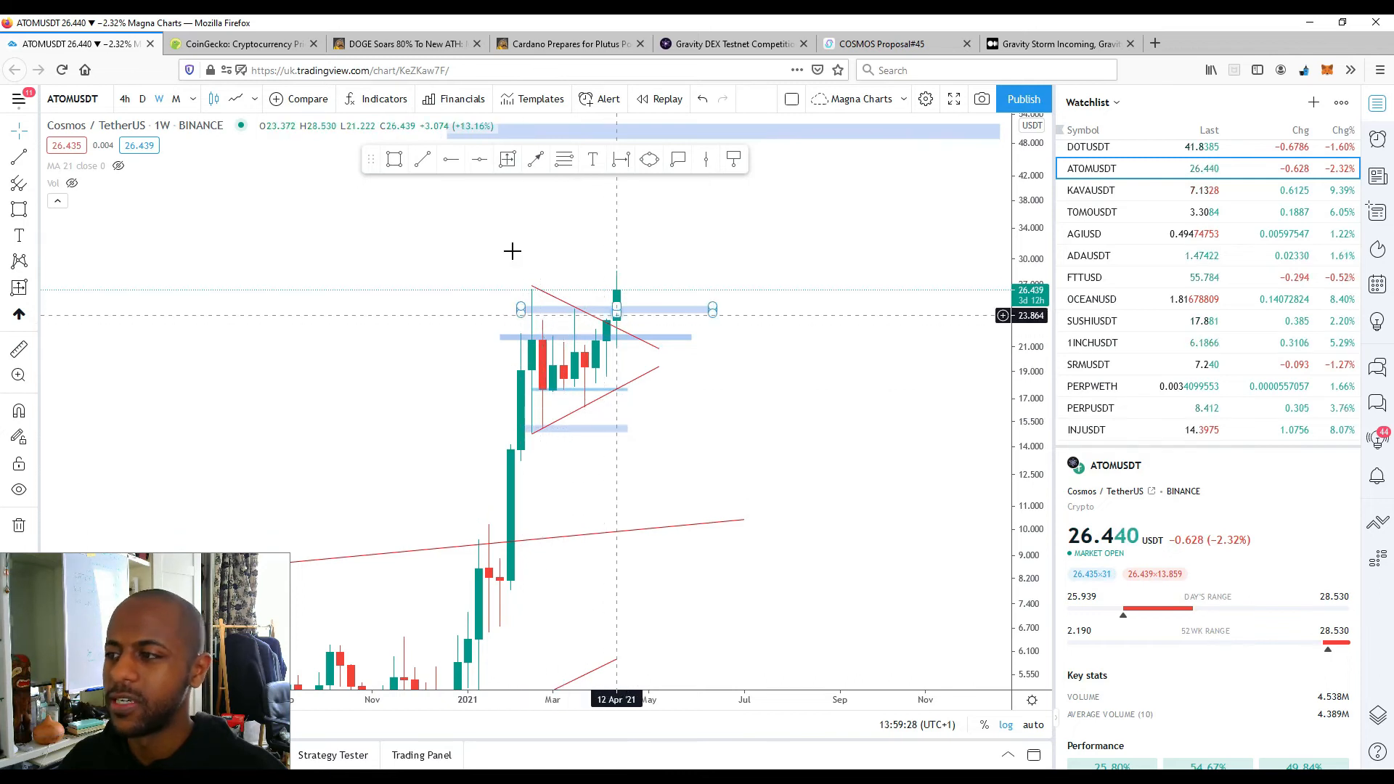
pyautogui.moveTo(695, 283)
pyautogui.mouseDown()
pyautogui.moveTo(709, 329)
pyautogui.moveTo(732, 329)
pyautogui.mouseUp()
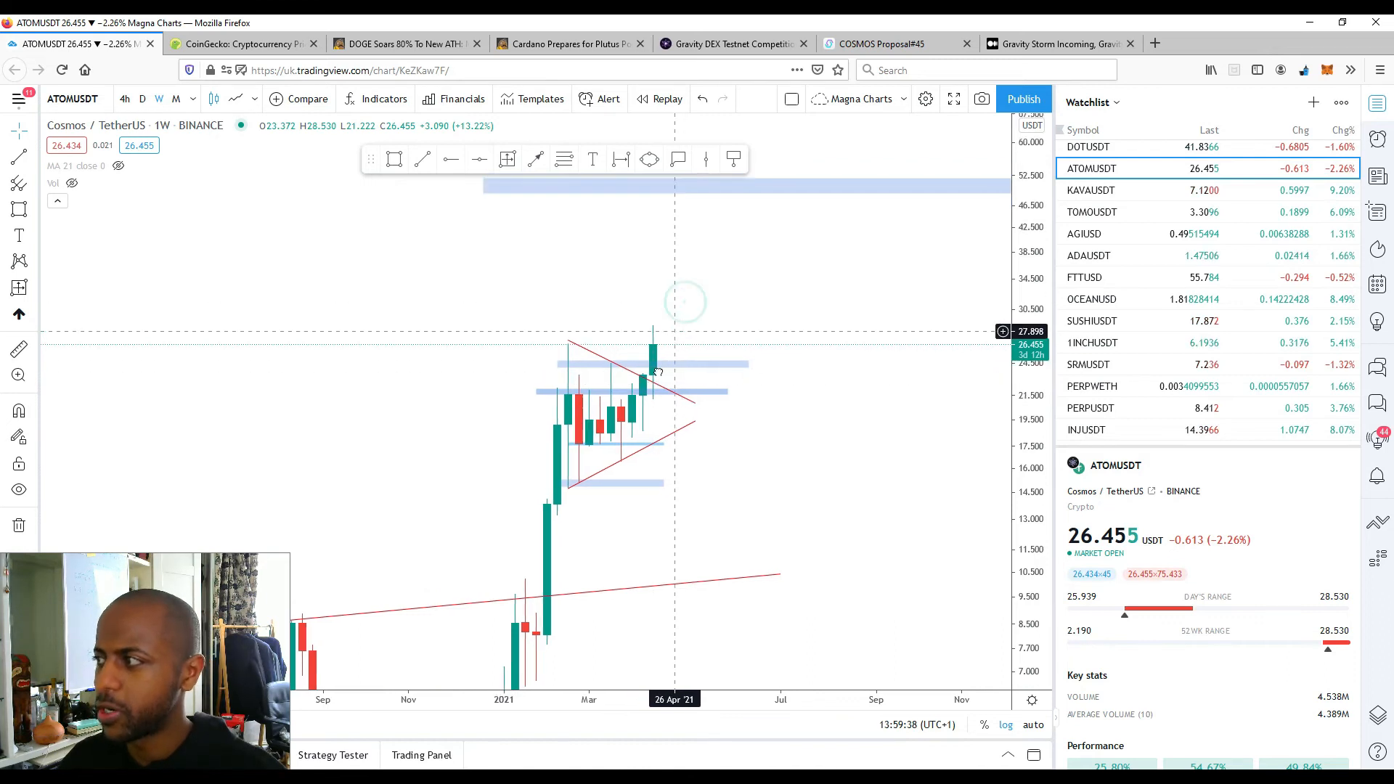
pyautogui.moveTo(680, 307); pyautogui.dragTo(668, 348)
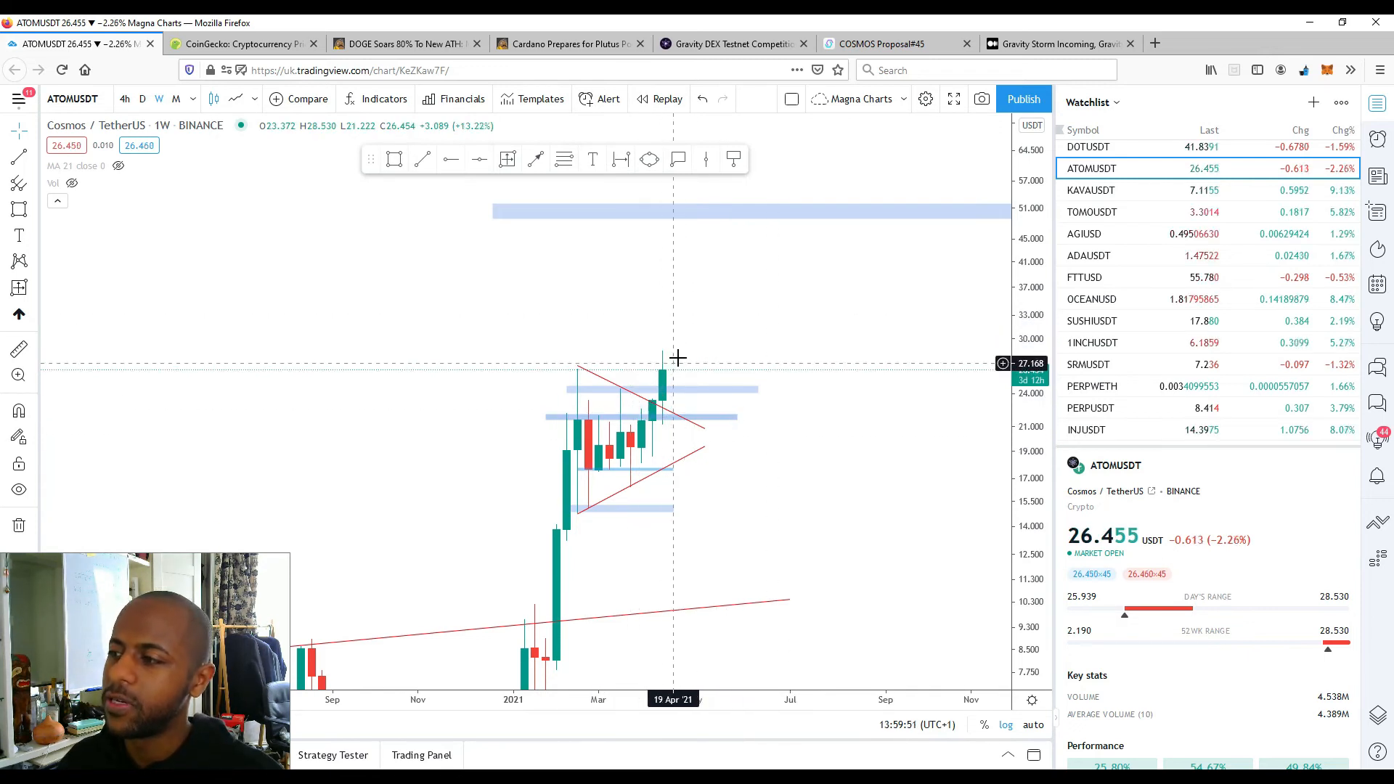
# Return ATOMUSDT to daily candles and compress the time scale back to January's falling wedge and support zones.
pyautogui.click(143, 99)
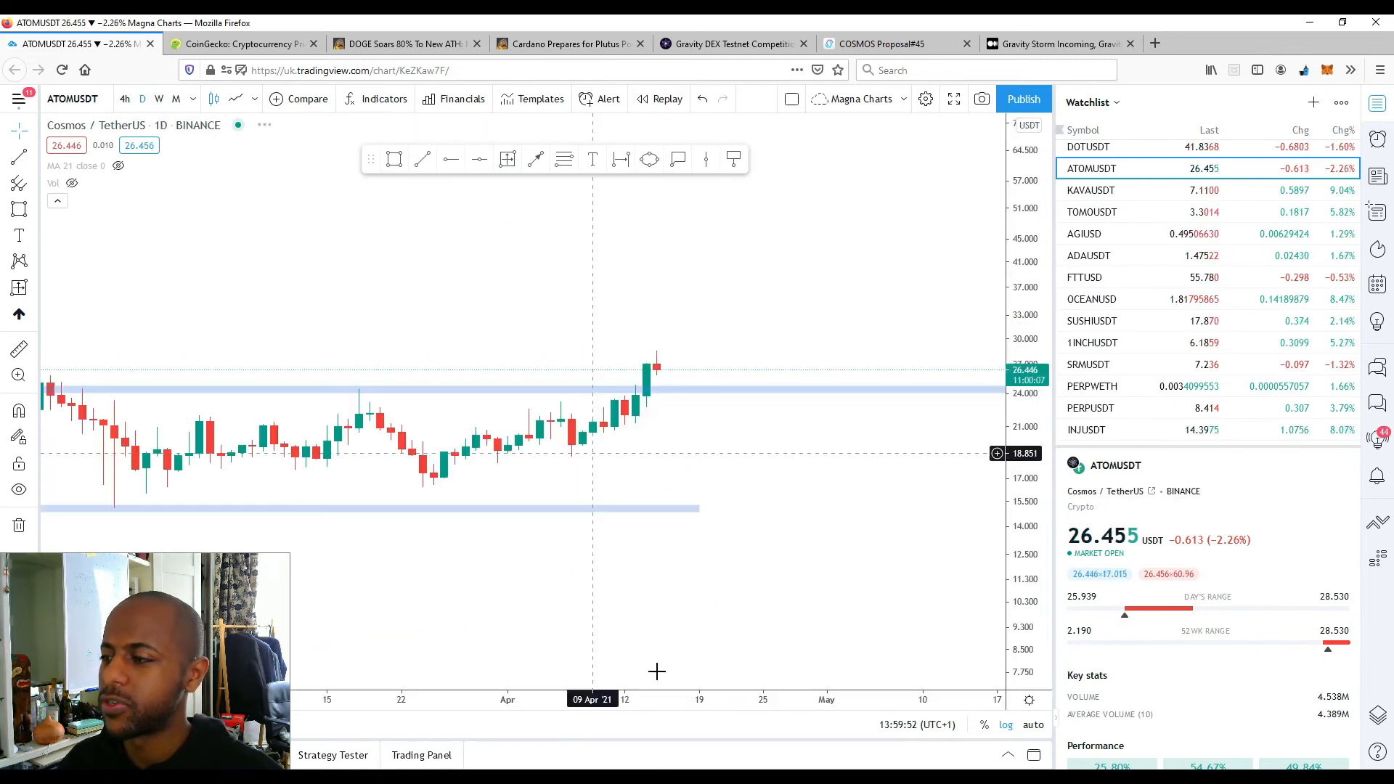
pyautogui.moveTo(730, 698); pyautogui.dragTo(853, 699)
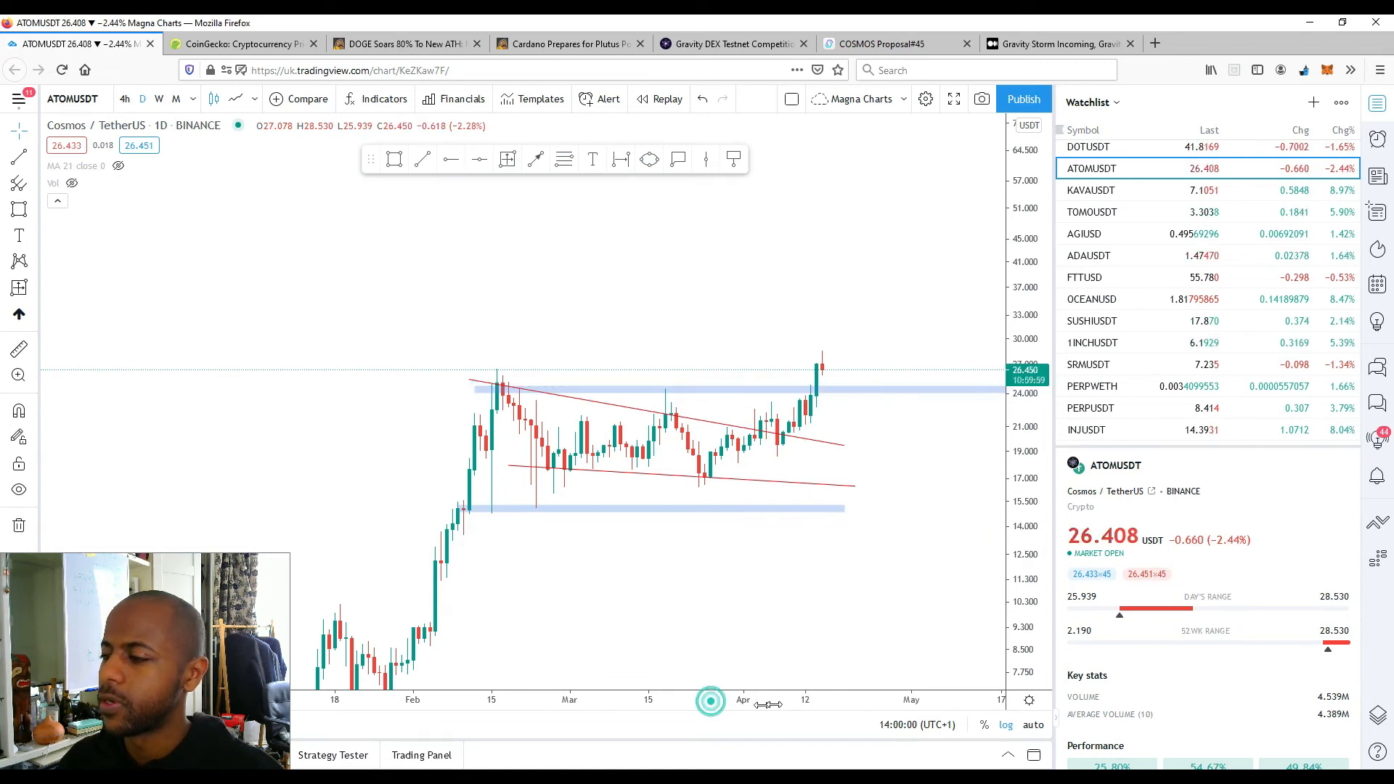
pyautogui.moveTo(710, 699); pyautogui.dragTo(781, 698)
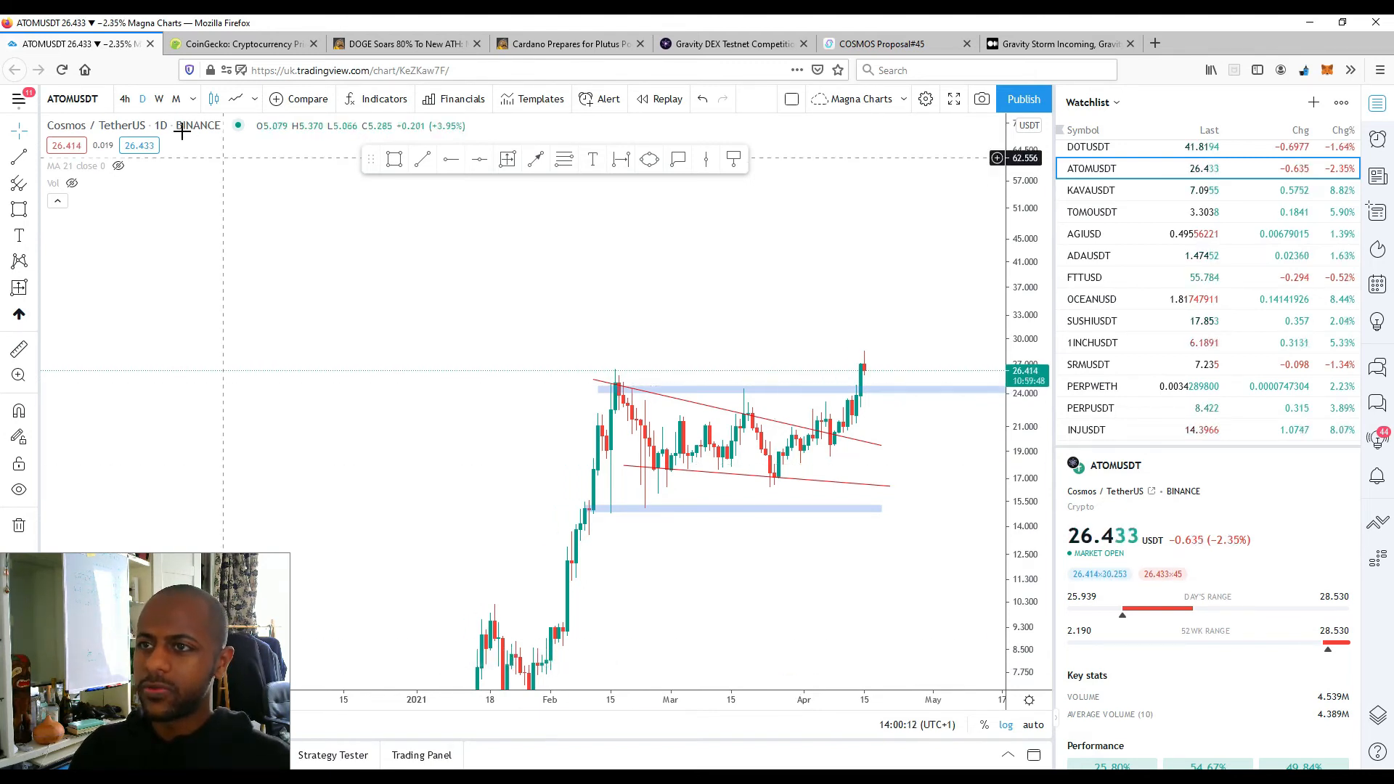
# Switch ATOMUSDT to weekly candles and frame the green and blue target zones above the breakout.
pyautogui.click(159, 99)
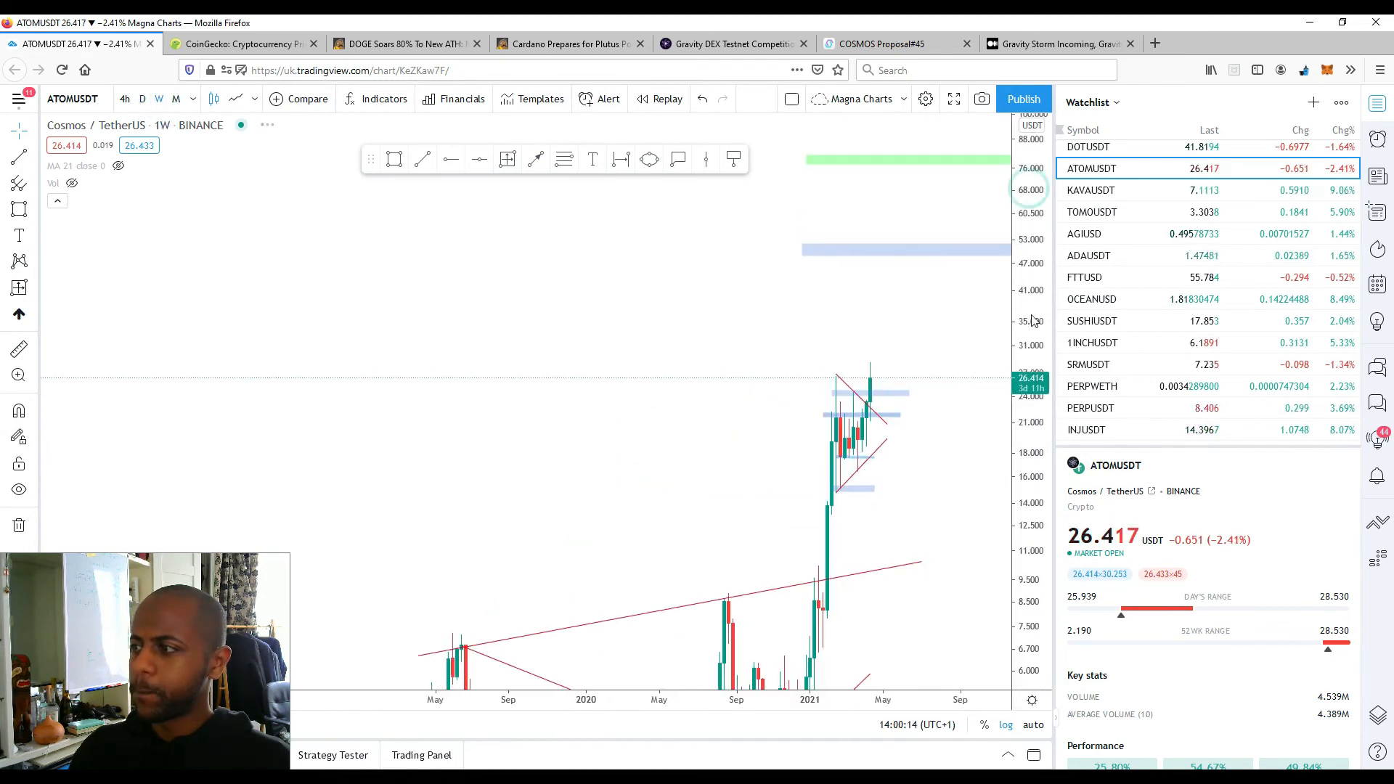
pyautogui.moveTo(964, 285)
pyautogui.mouseDown()
pyautogui.moveTo(875, 289)
pyautogui.moveTo(959, 260)
pyautogui.mouseUp()
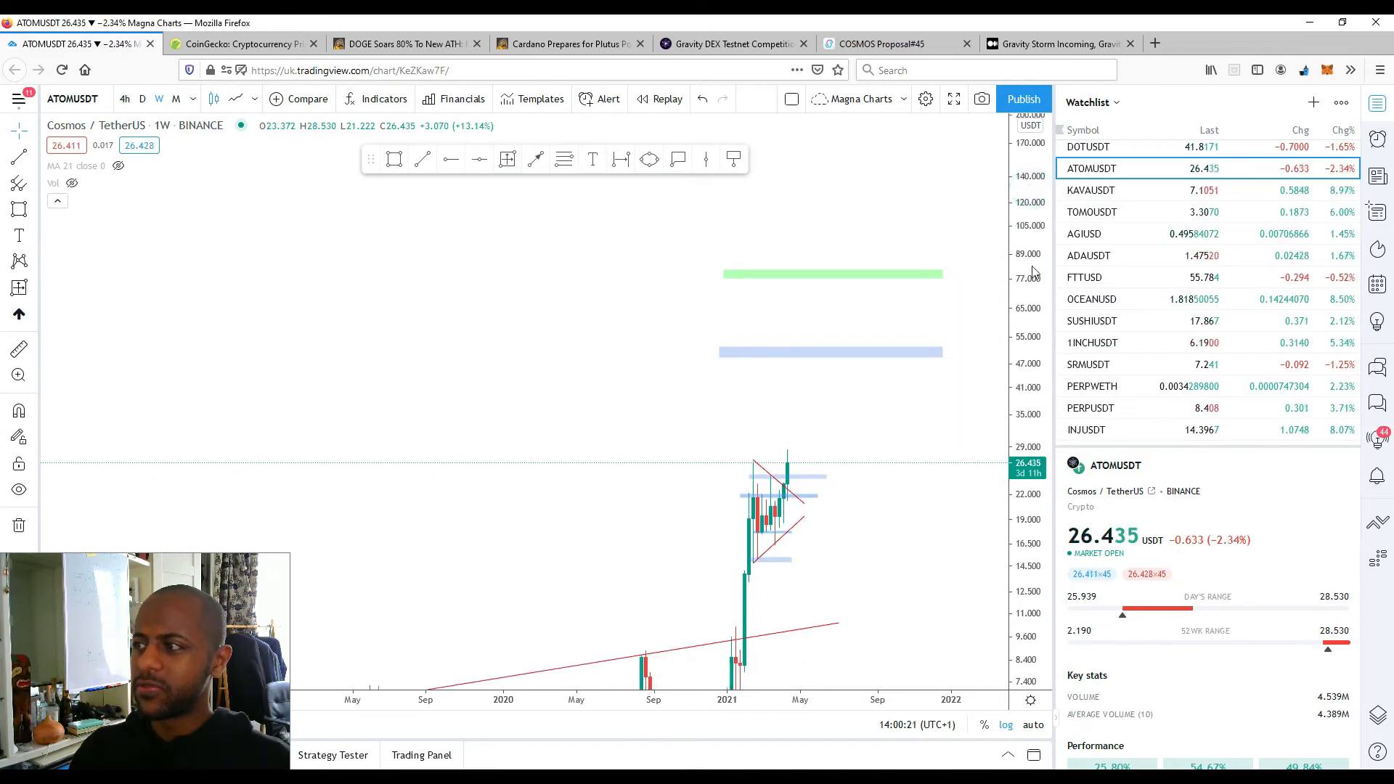
pyautogui.moveTo(876, 698); pyautogui.dragTo(779, 699)
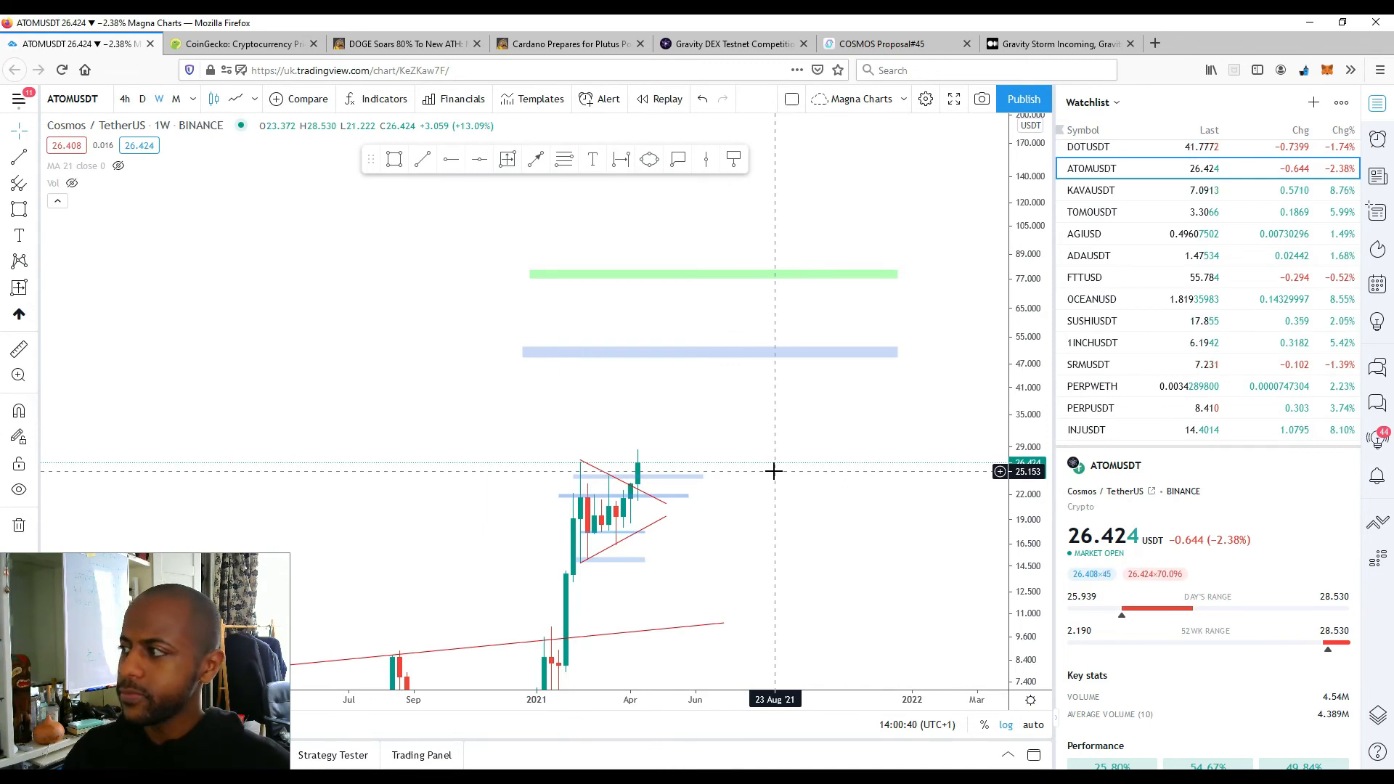
# Load the weekly KAVAUSDT chart with its Fibonacci levels and rising trendline from the watchlist.
pyautogui.click(1111, 190)
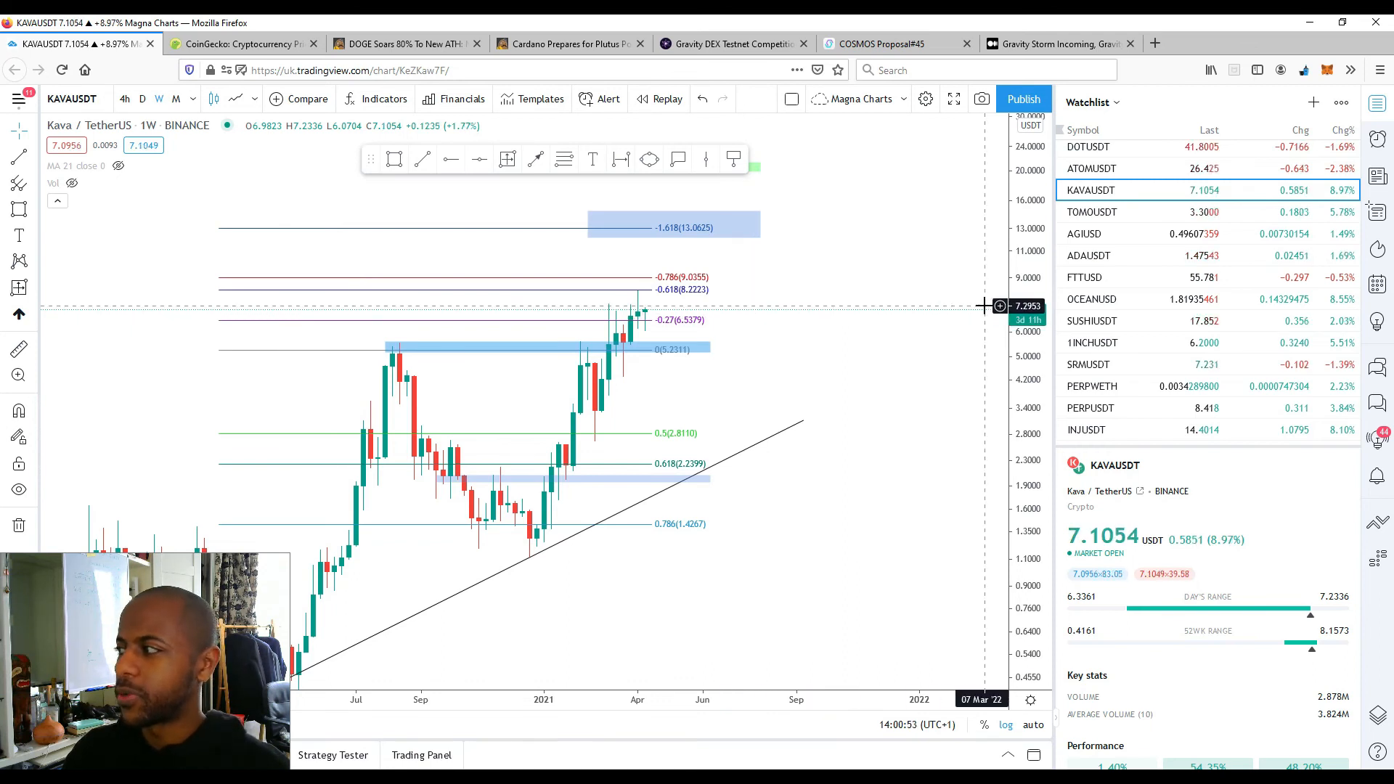
pyautogui.scroll(5, 1122, 322)
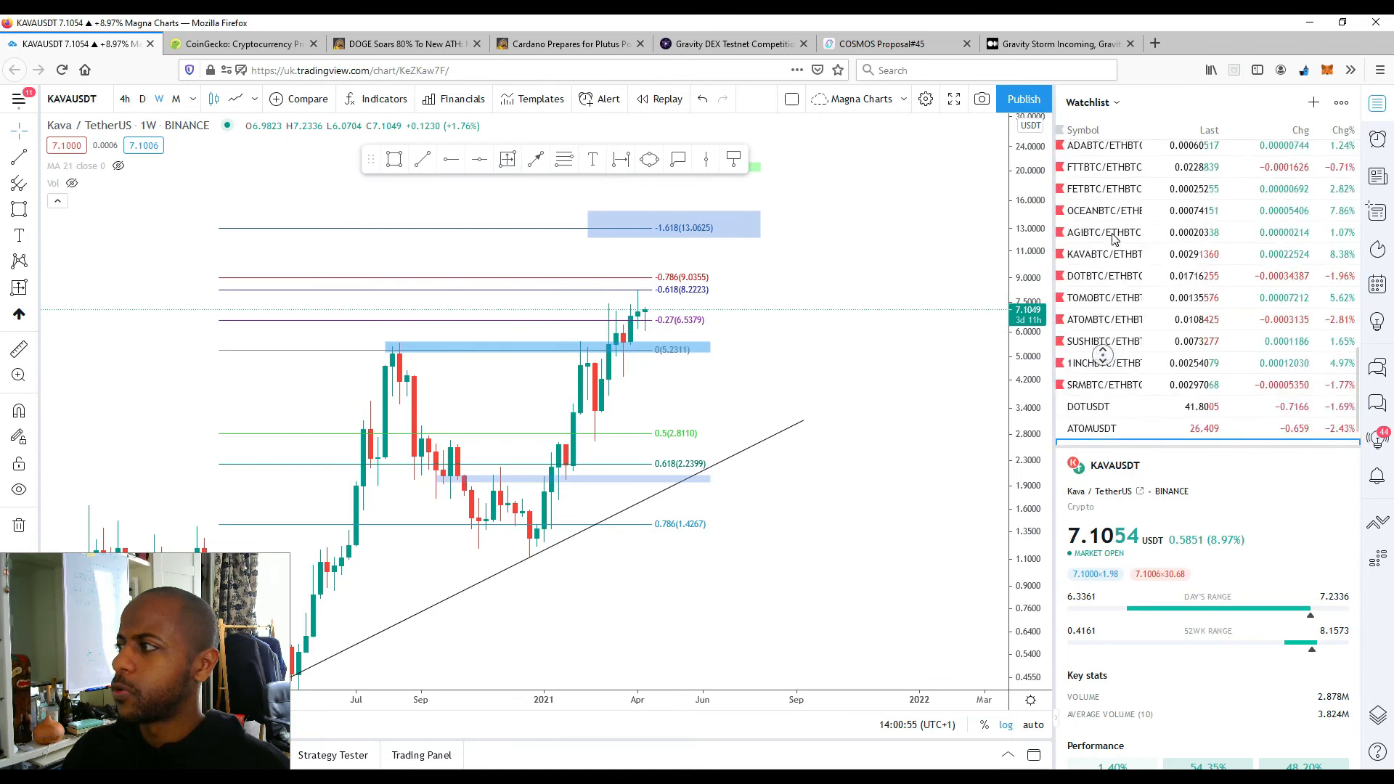
pyautogui.scroll(5, 1122, 323)
# Show the weekly BTCUSD chart with enlarged candles framing the recent 2021 rally.
pyautogui.click(1103, 267)
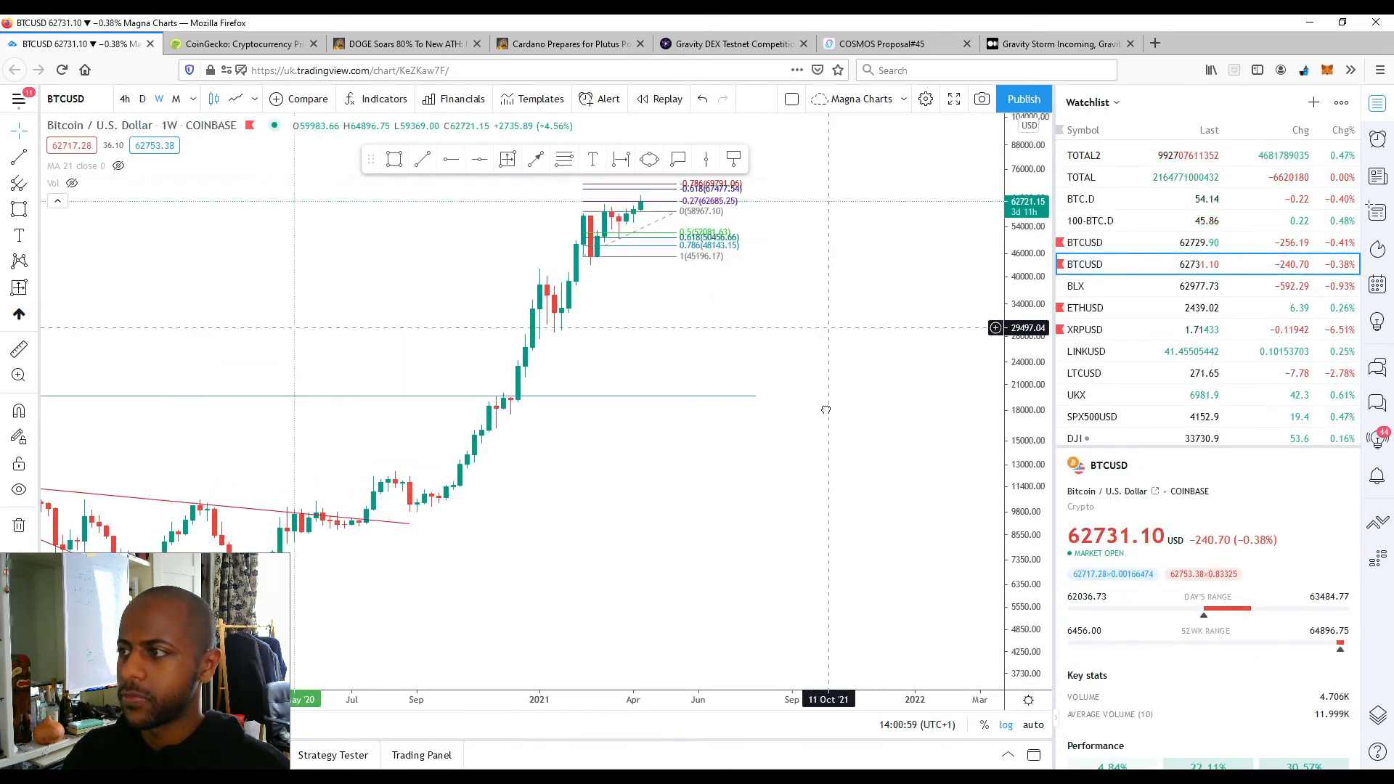
pyautogui.moveTo(1013, 538); pyautogui.dragTo(1013, 469)
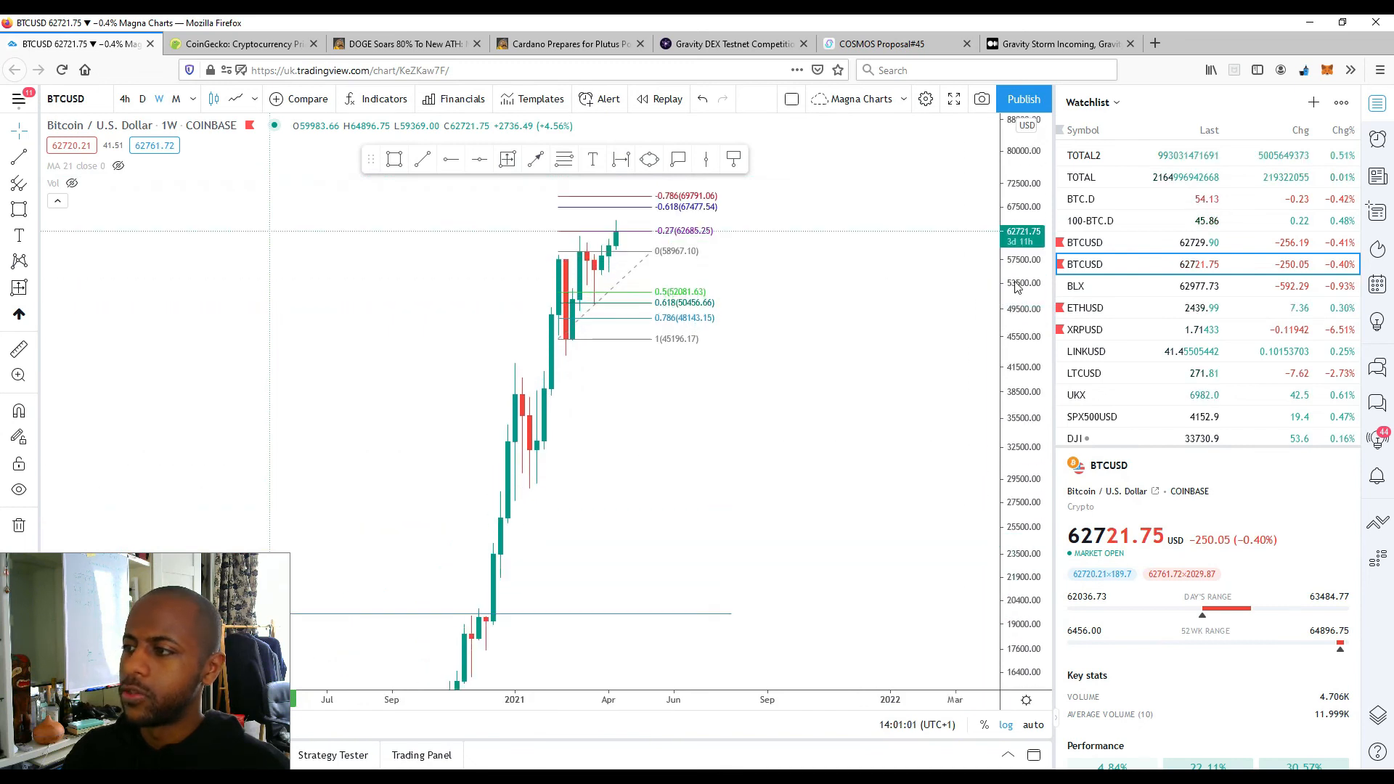
pyautogui.moveTo(873, 286); pyautogui.dragTo(896, 396)
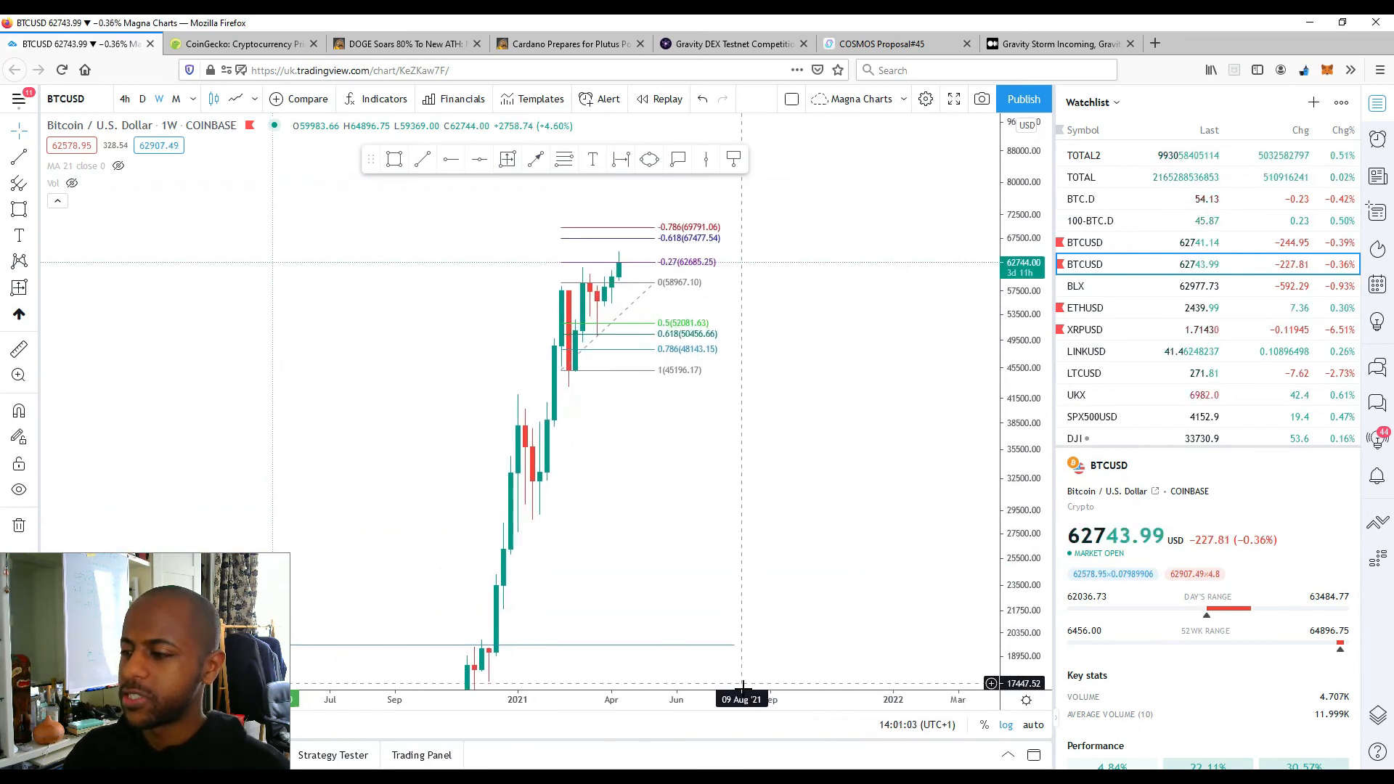
pyautogui.moveTo(763, 523)
pyautogui.mouseDown()
pyautogui.moveTo(566, 526)
pyautogui.moveTo(607, 568)
pyautogui.mouseUp()
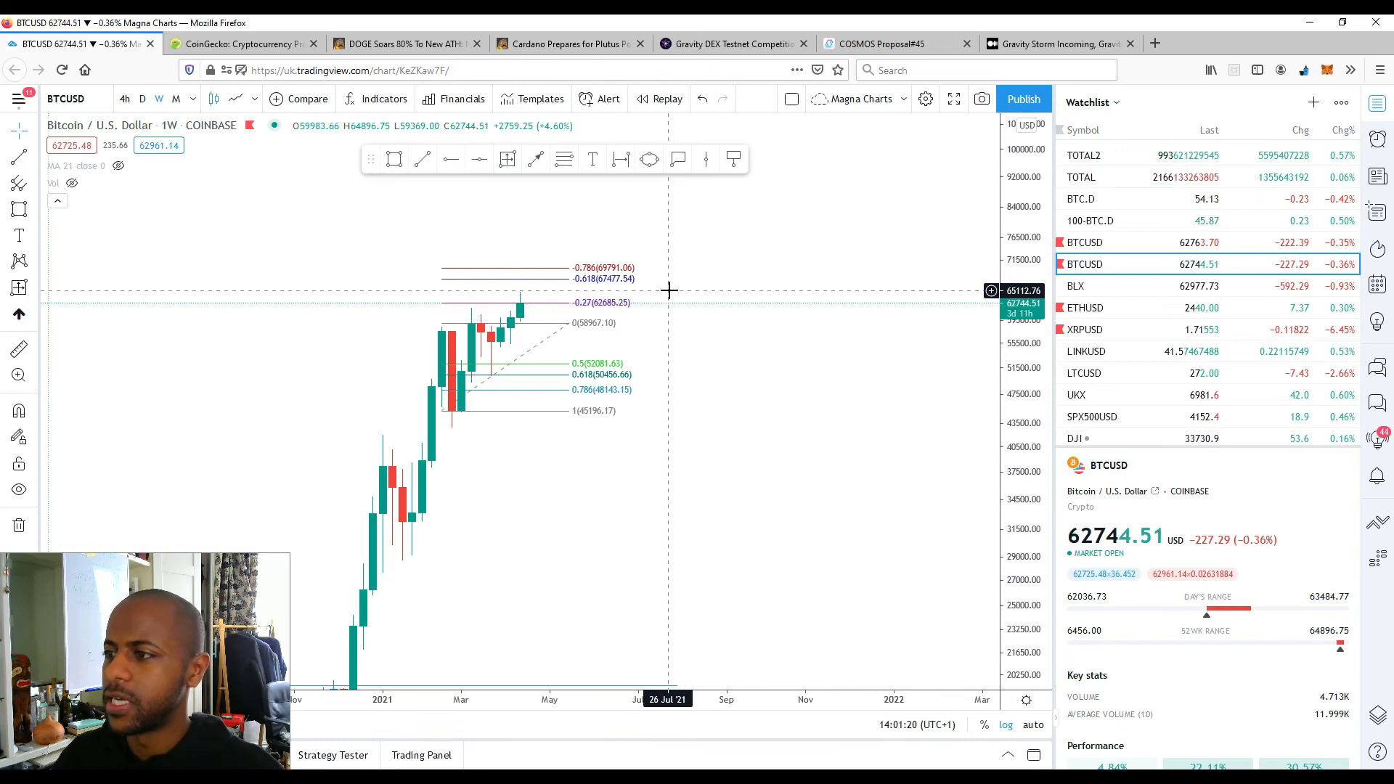
pyautogui.moveTo(613, 700); pyautogui.dragTo(663, 700)
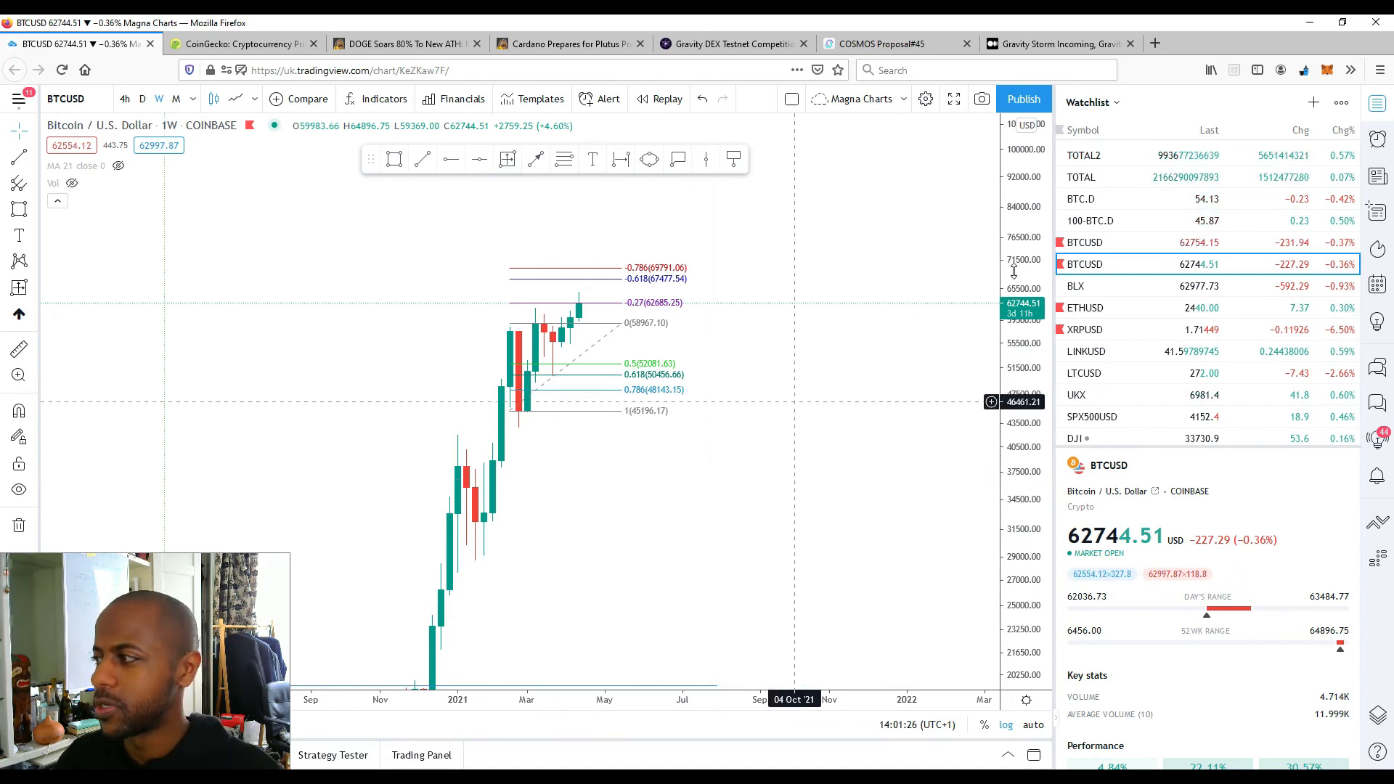
# Switch to ETHUSD on daily candles and rescale to reveal the higher price targets.
pyautogui.click(1090, 307)
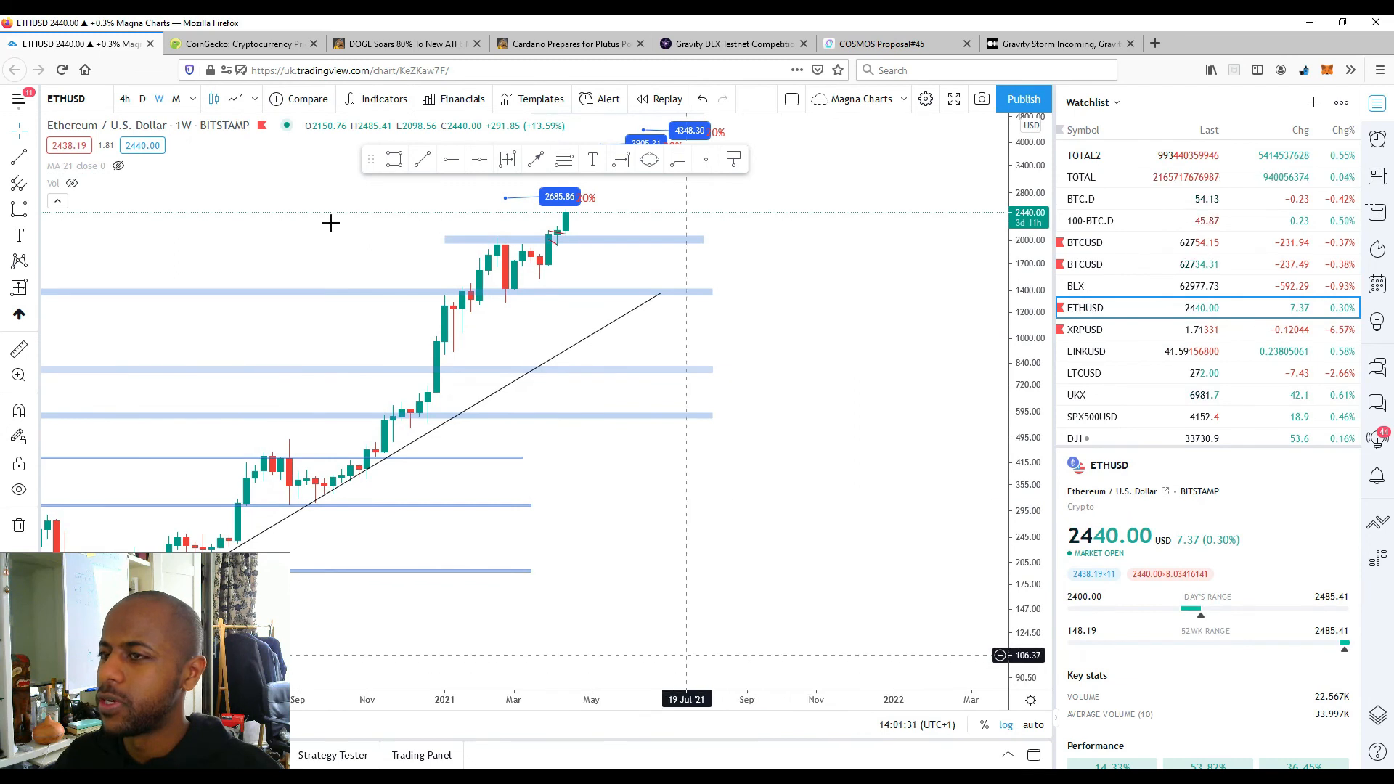
pyautogui.click(142, 99)
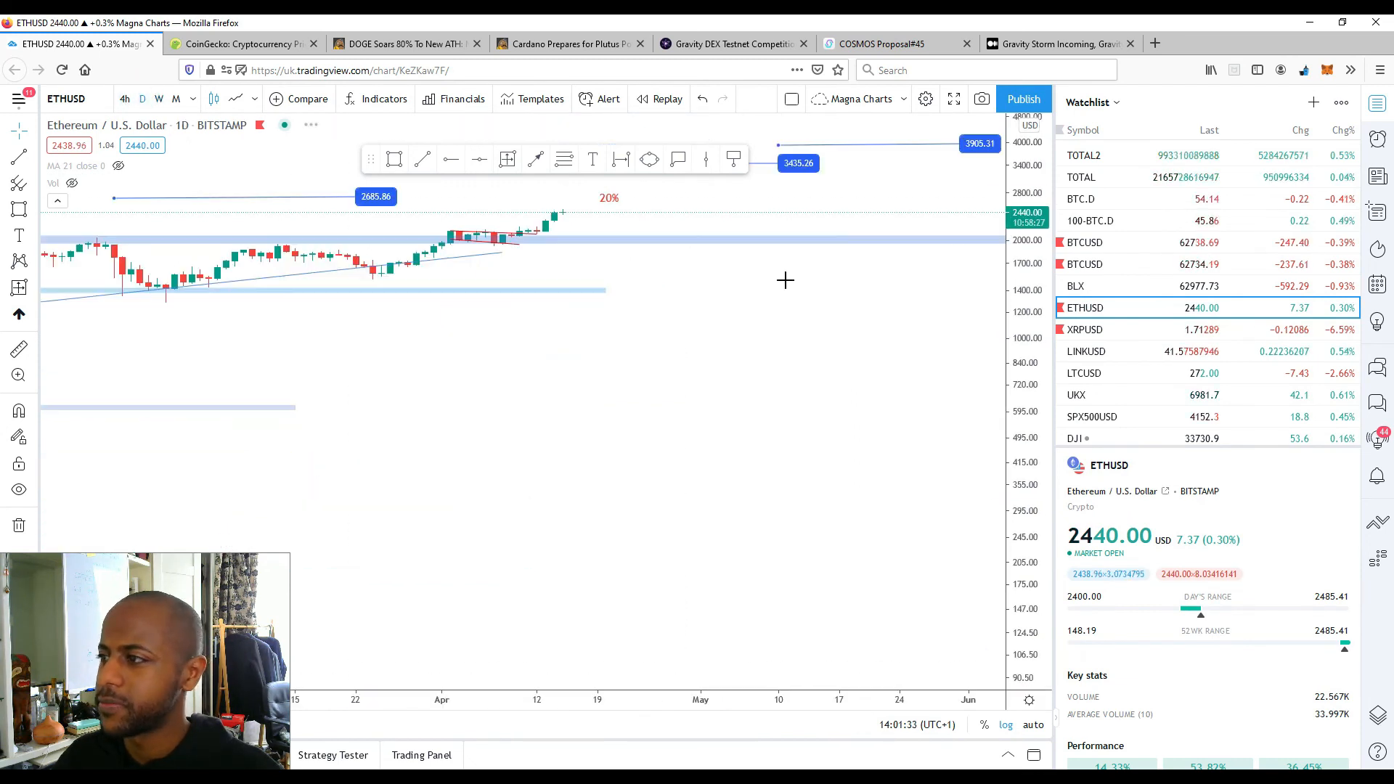
pyautogui.moveTo(769, 458); pyautogui.dragTo(764, 541)
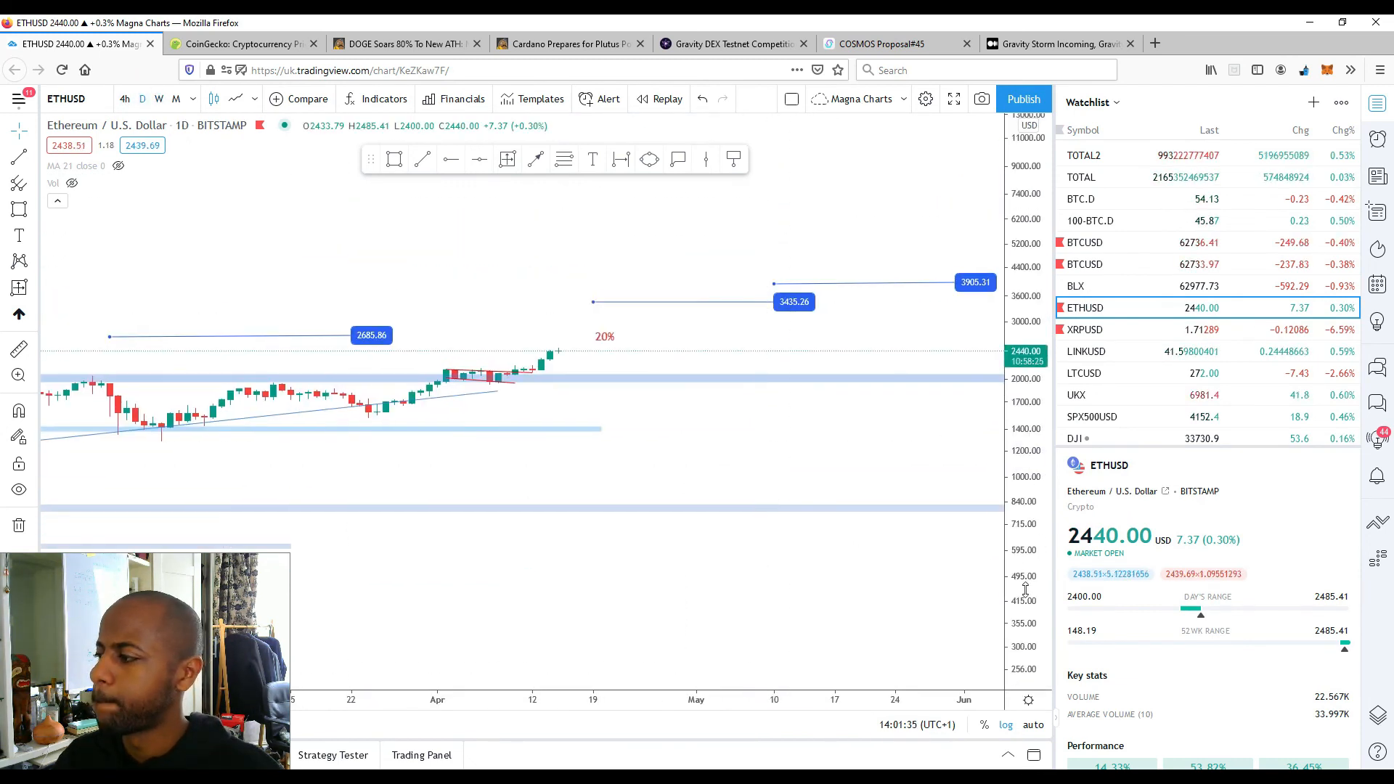
pyautogui.moveTo(1024, 589); pyautogui.dragTo(1025, 512)
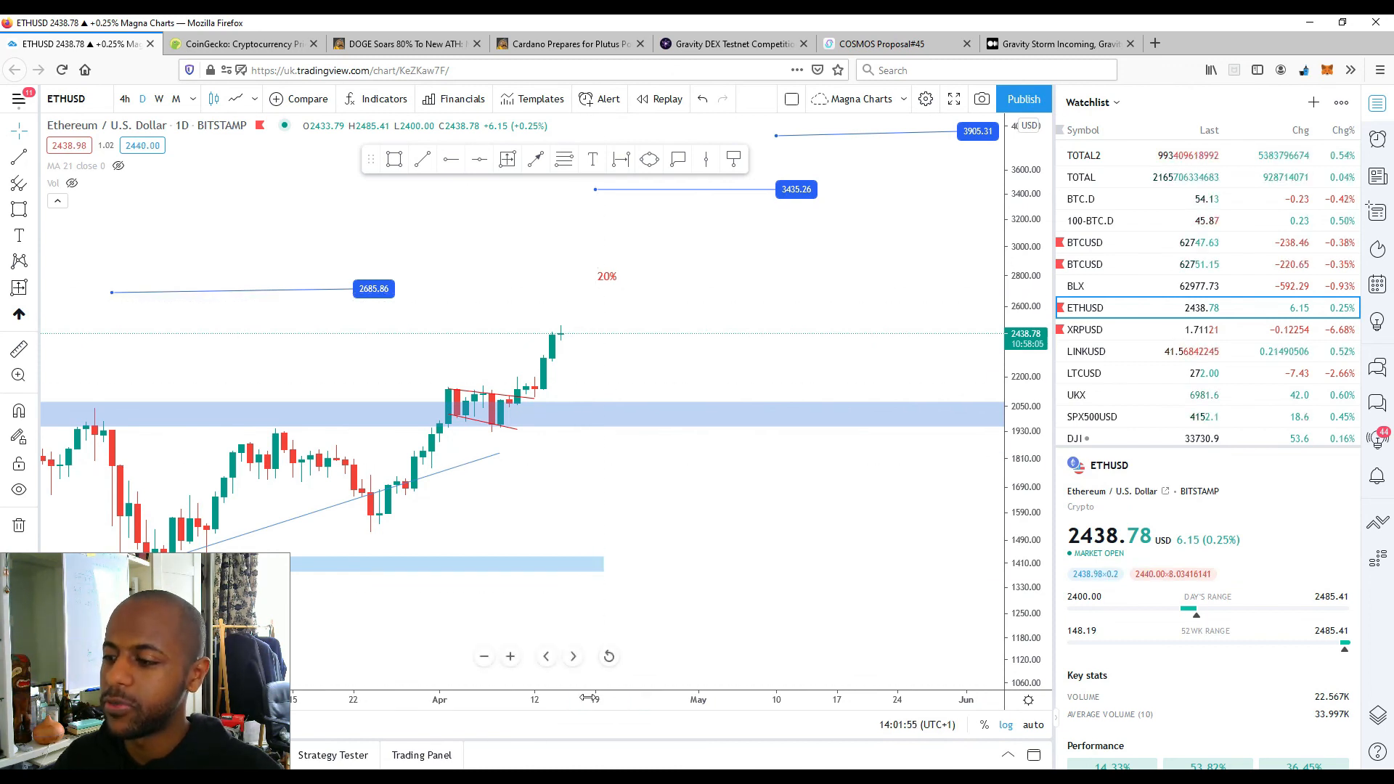
pyautogui.scroll(-2, 594, 686)
# Frame the recent rally and breakout above the blue support zone toward 2685.86.
pyautogui.moveTo(1019, 427); pyautogui.dragTo(1019, 328)
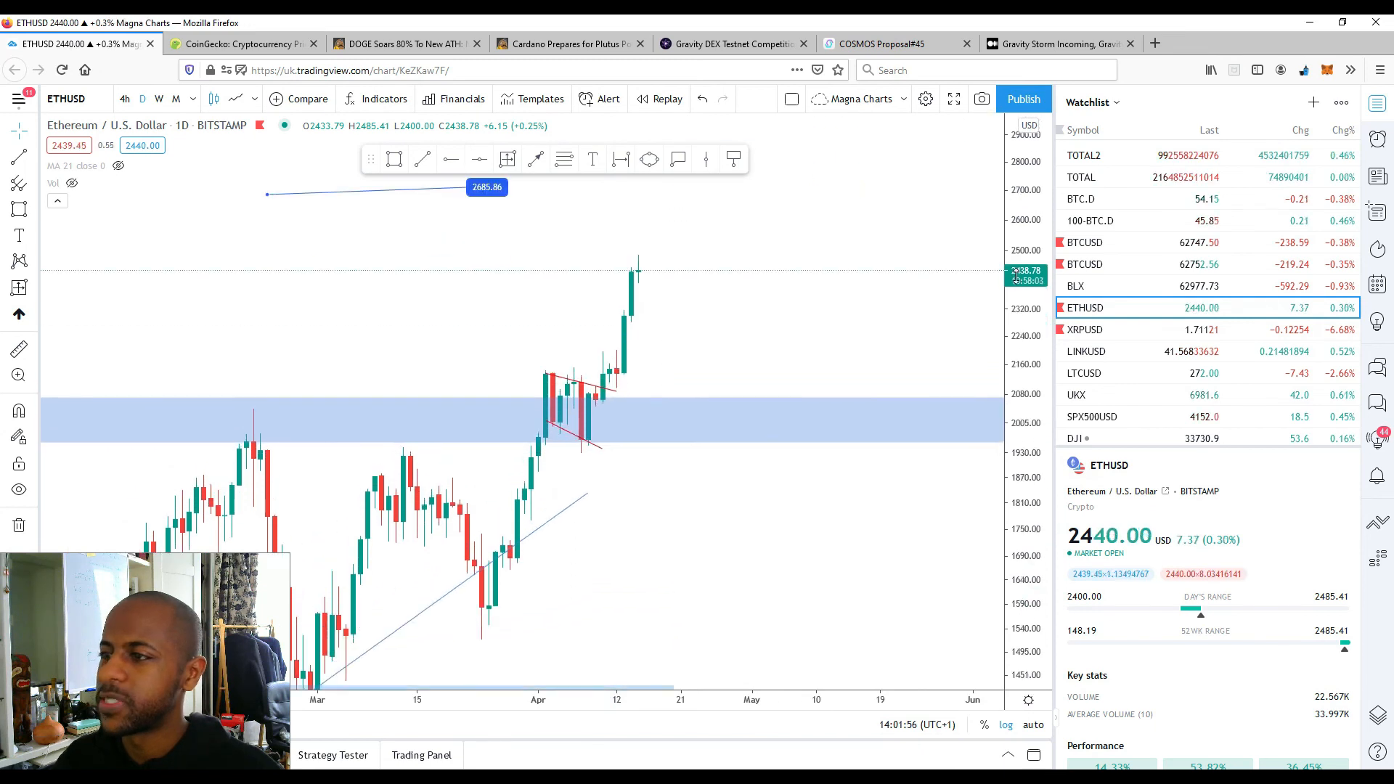
pyautogui.moveTo(767, 316); pyautogui.dragTo(746, 351)
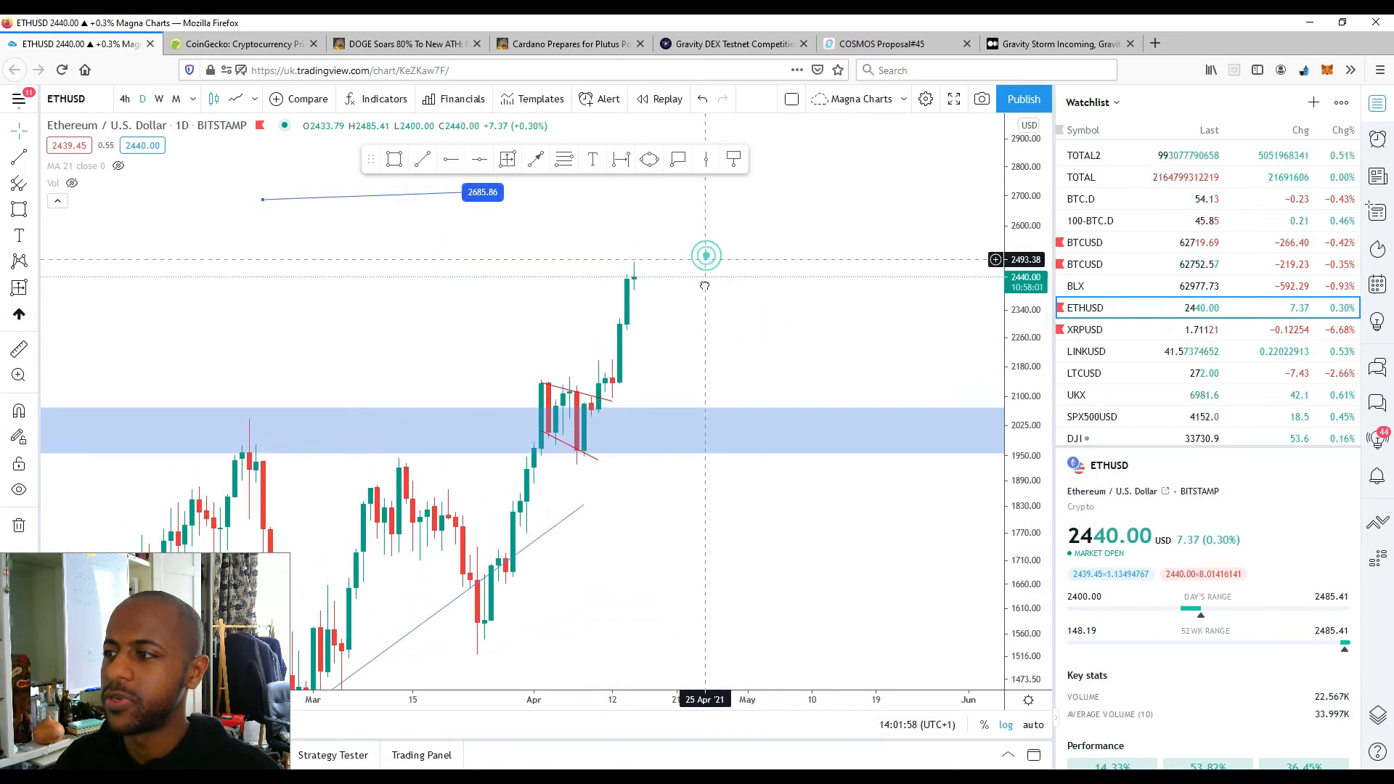
pyautogui.moveTo(705, 253); pyautogui.dragTo(687, 490)
pyautogui.scroll(2, 682, 654)
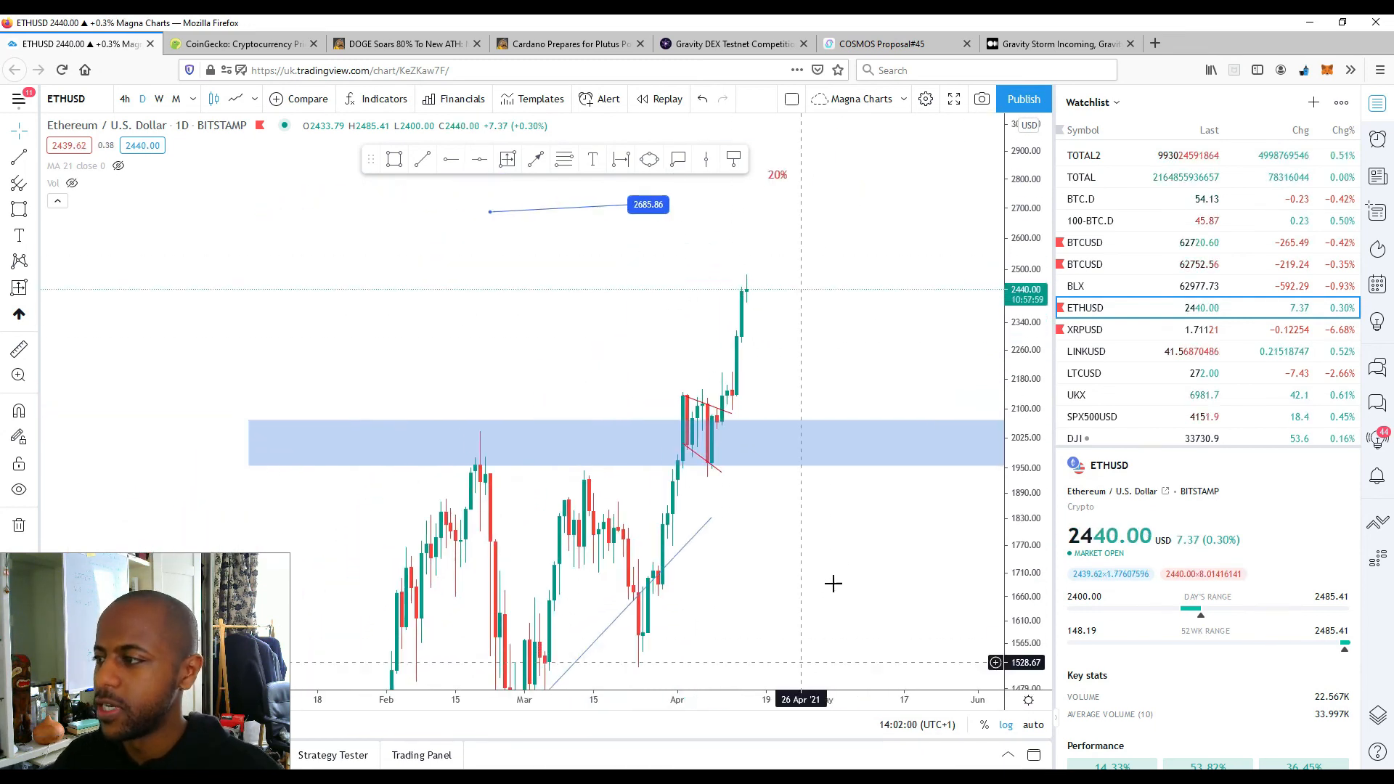